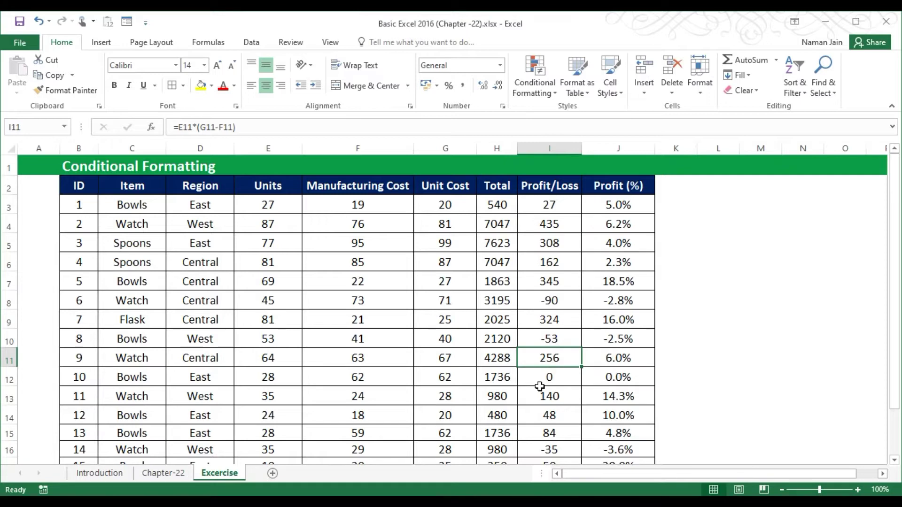
Look over the Profit/Loss values and the conditional formatting categories, including Highlight Cells Rules, Top/Bottom Rules and Icon Sets
left_click_drag(546, 209, 540, 355)
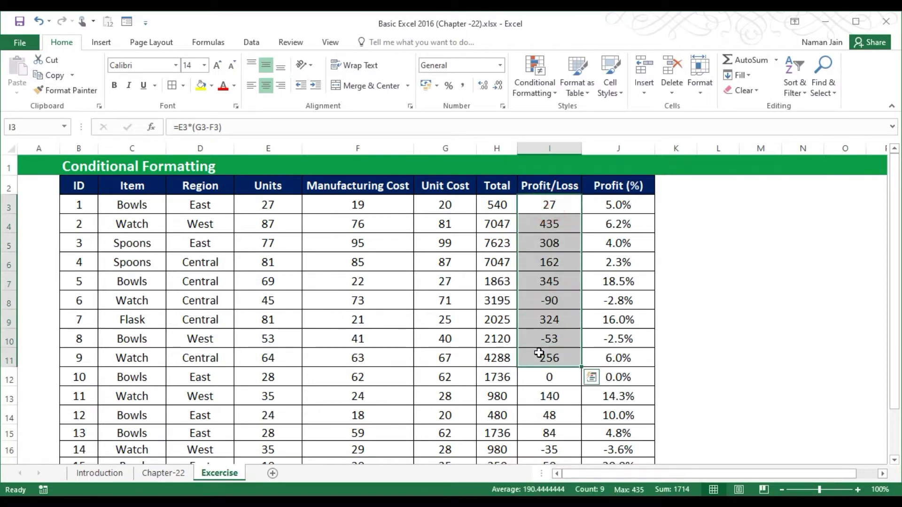
left_click(543, 395)
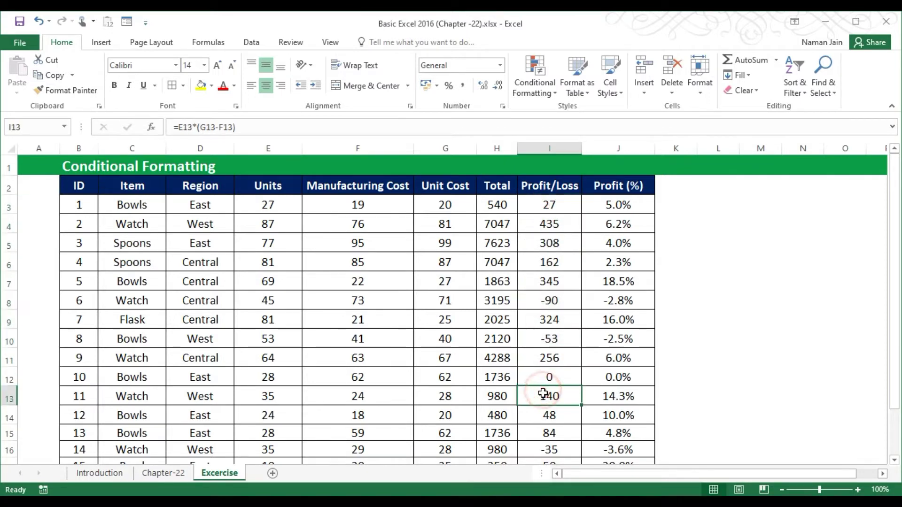
left_click(545, 212)
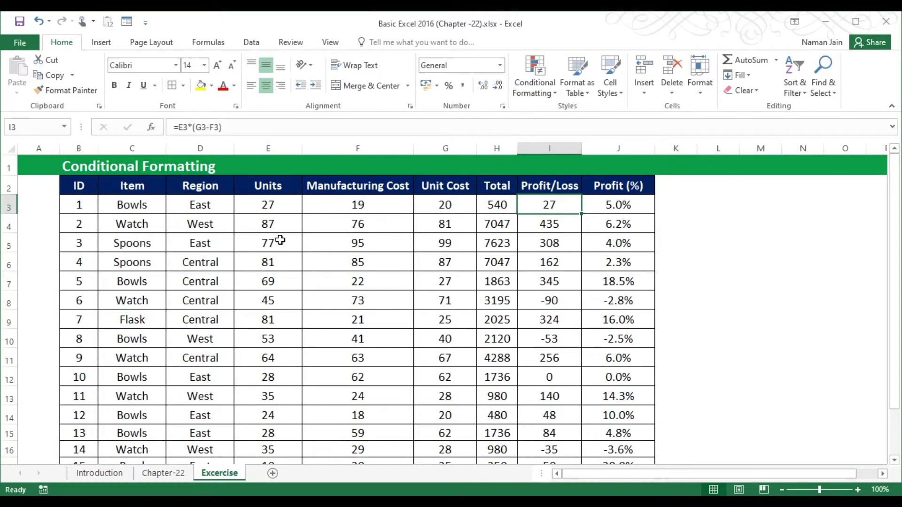
left_click(551, 96)
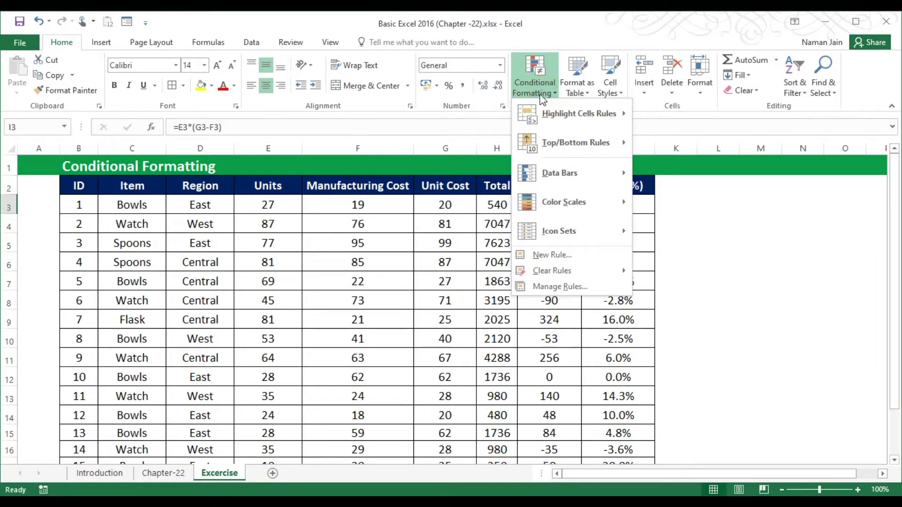
mouse_move(539, 100)
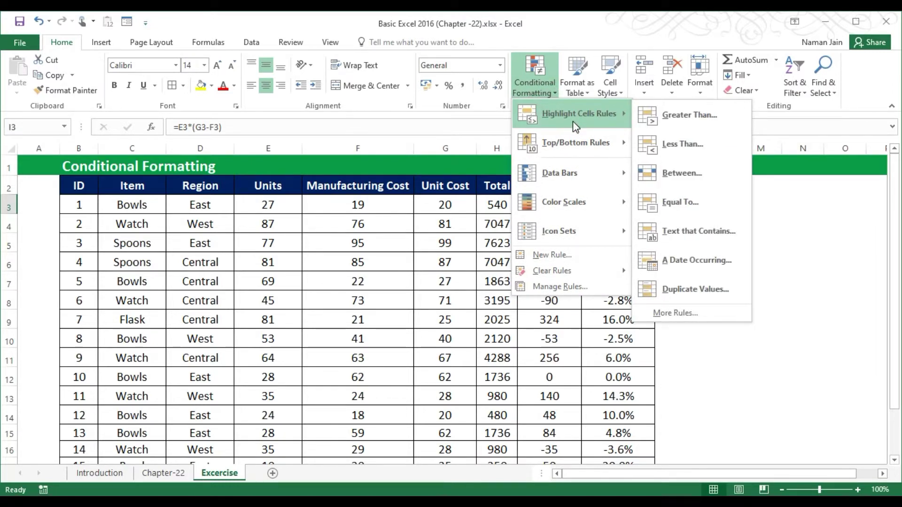
mouse_move(595, 150)
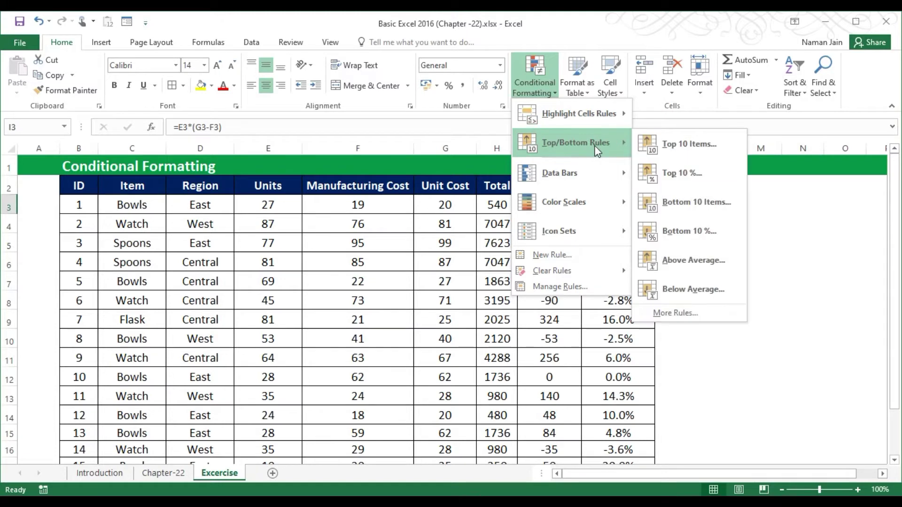
mouse_move(585, 172)
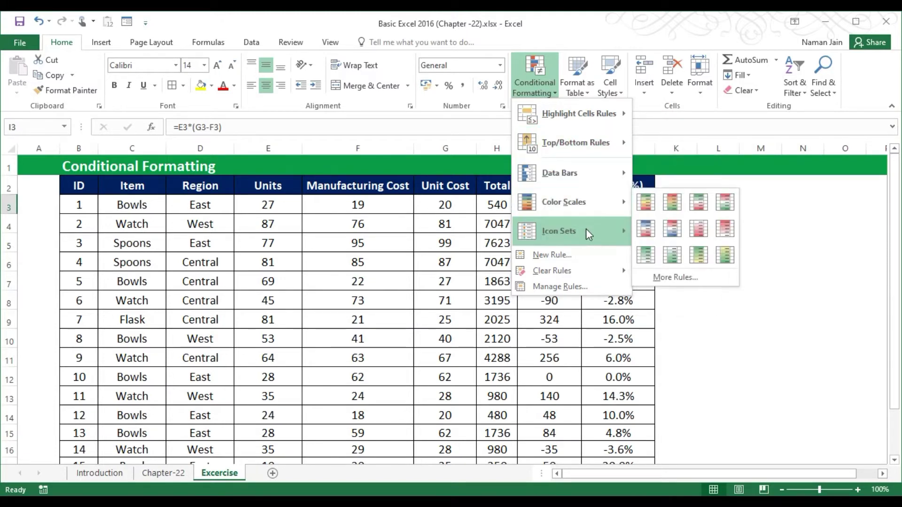
mouse_move(587, 234)
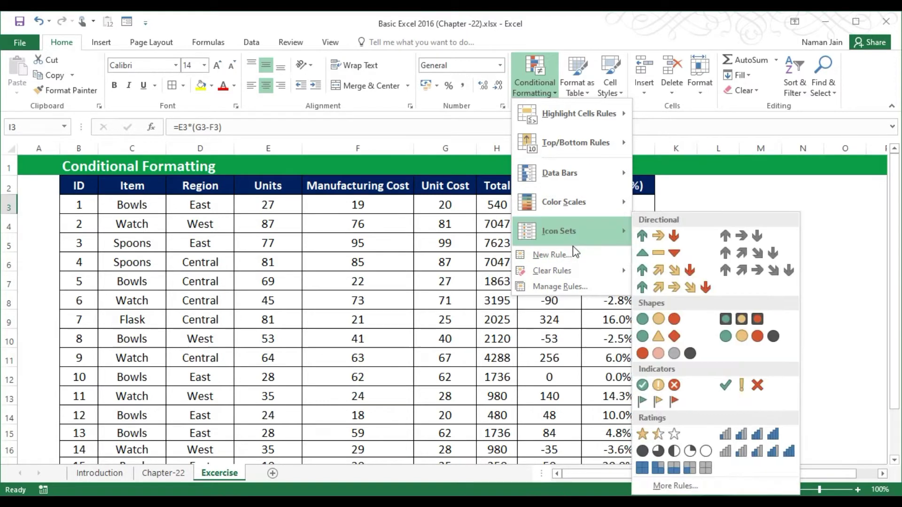
mouse_move(599, 116)
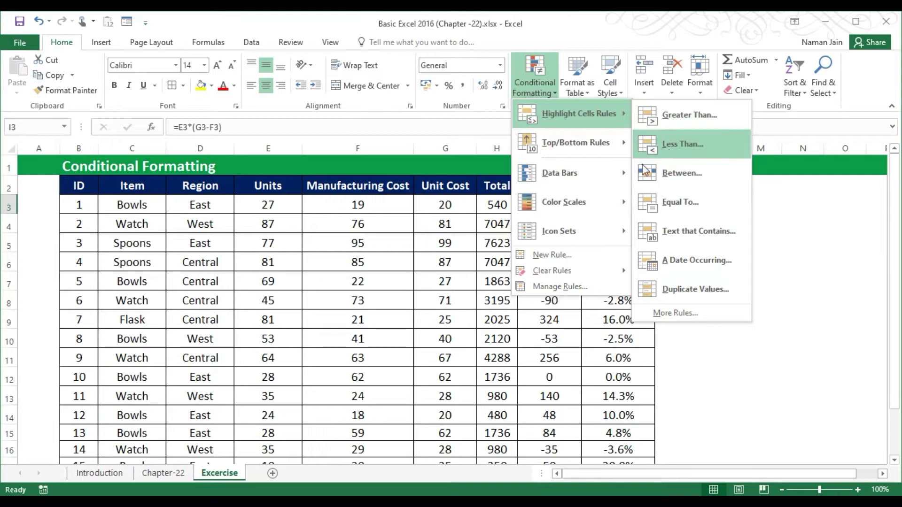
left_click(383, 274)
Set up a Greater Than 0 highlight rule for Profit/Loss cells I3:I18, formatted as Green Fill with Dark Green Text
left_click(552, 206)
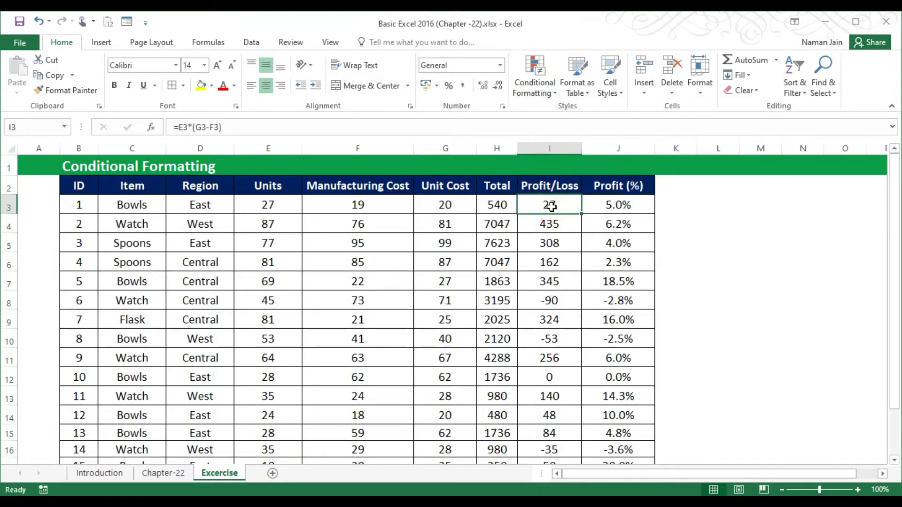
left_click(551, 203)
left_click(549, 205)
key("ctrl+shift+Down")
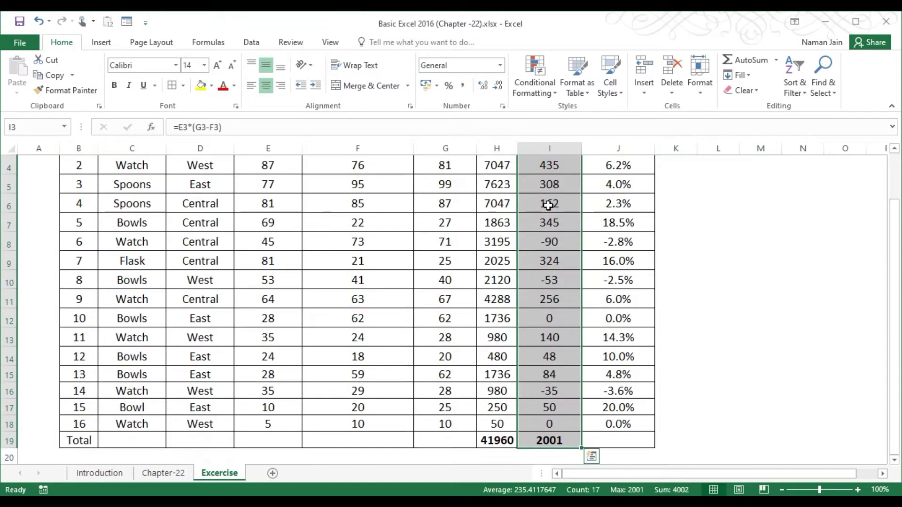
key("shift+Up")
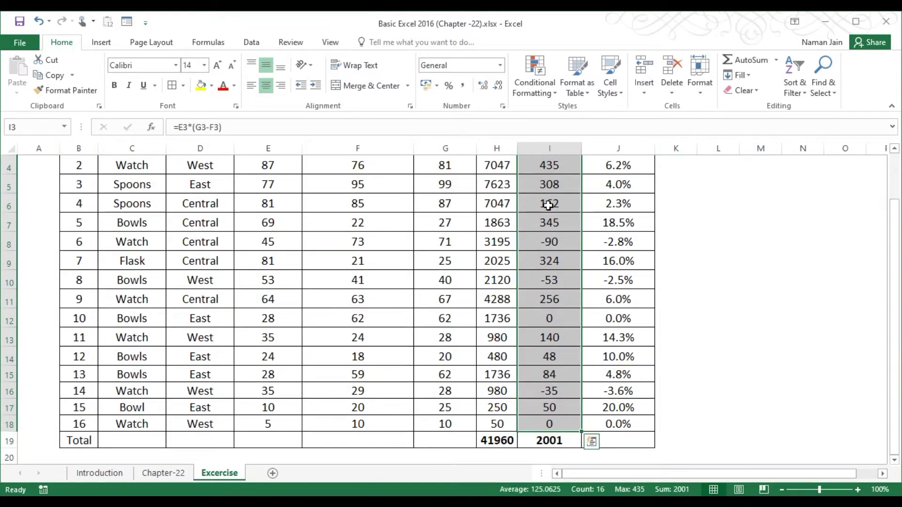
left_click(540, 85)
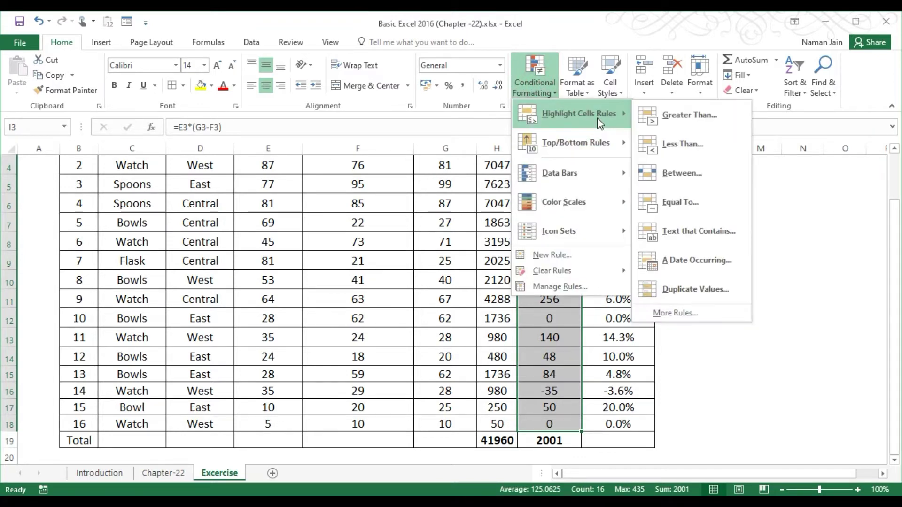
left_click(659, 116)
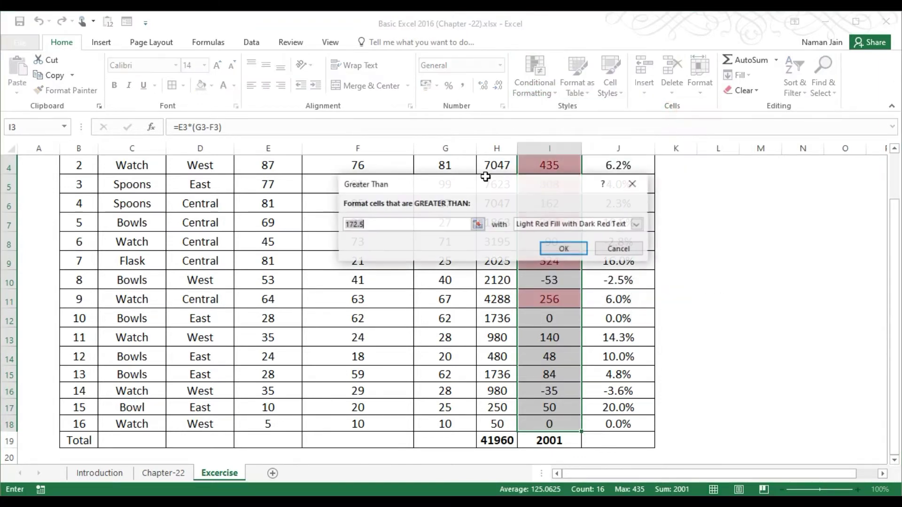
left_click(392, 228)
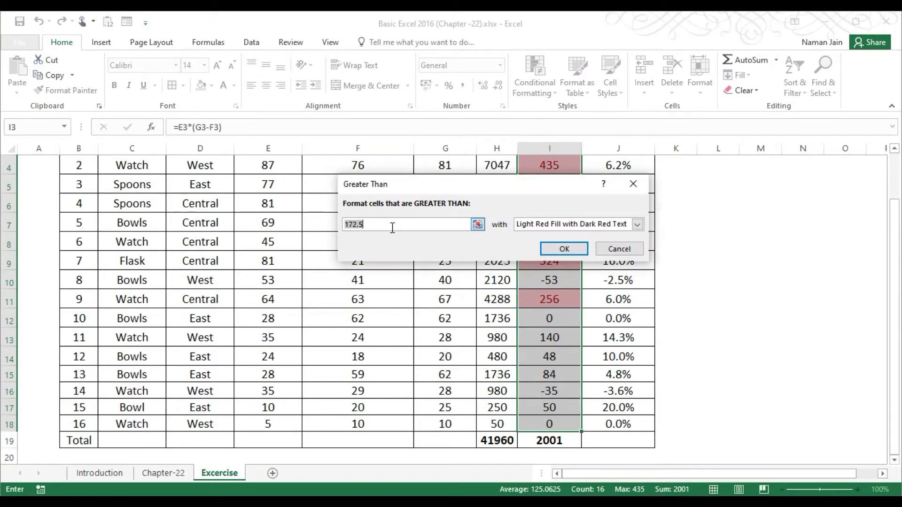
type("0")
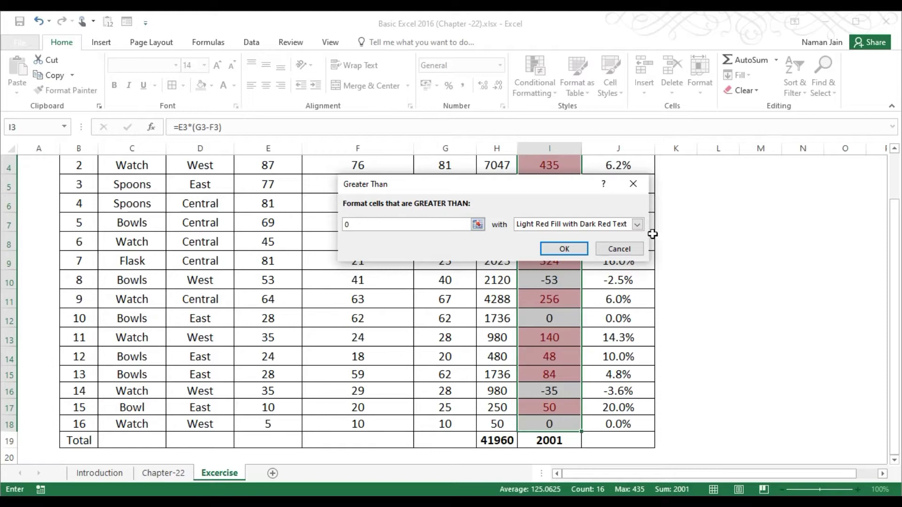
left_click(638, 225)
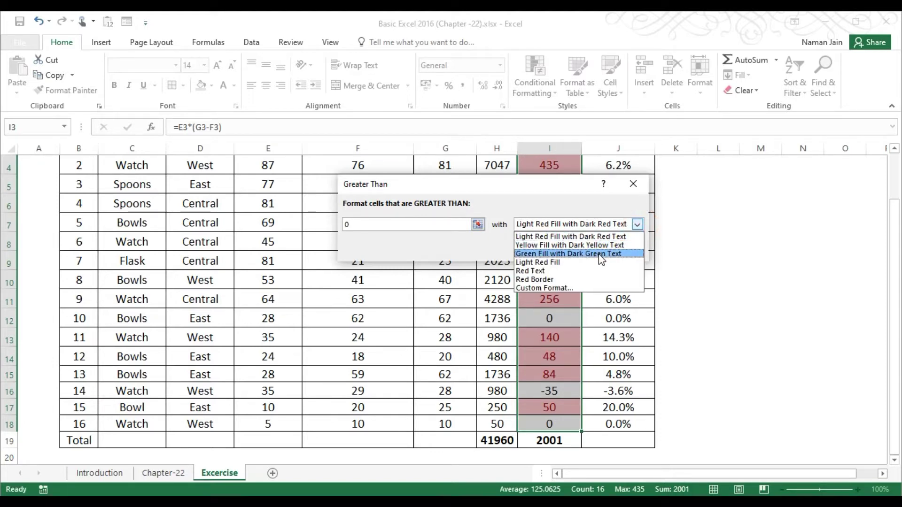
left_click(601, 254)
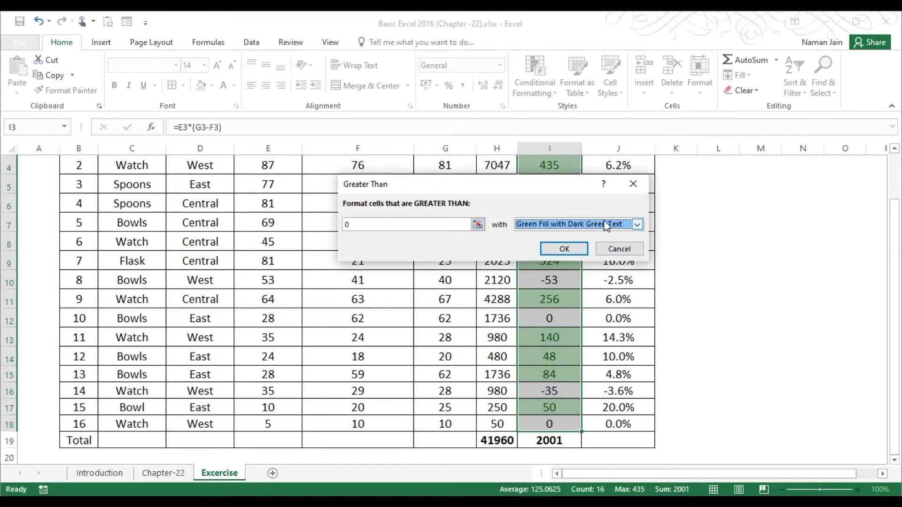
Try Custom Format for the Greater Than rule, looking through its border, fill and number settings
left_click(606, 224)
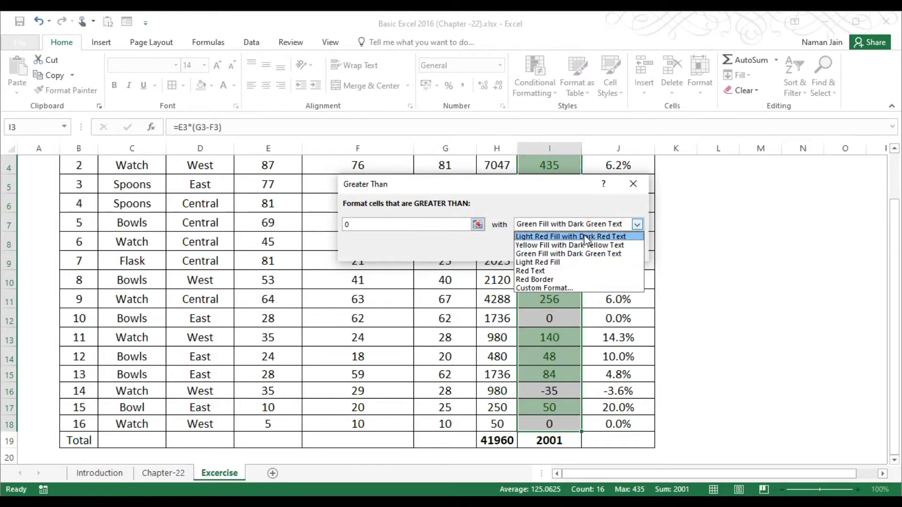
left_click(530, 287)
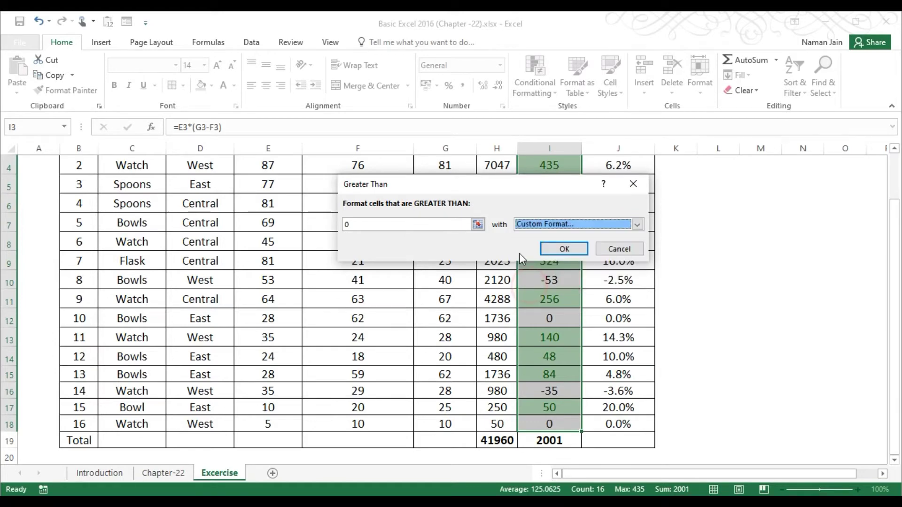
left_click(571, 249)
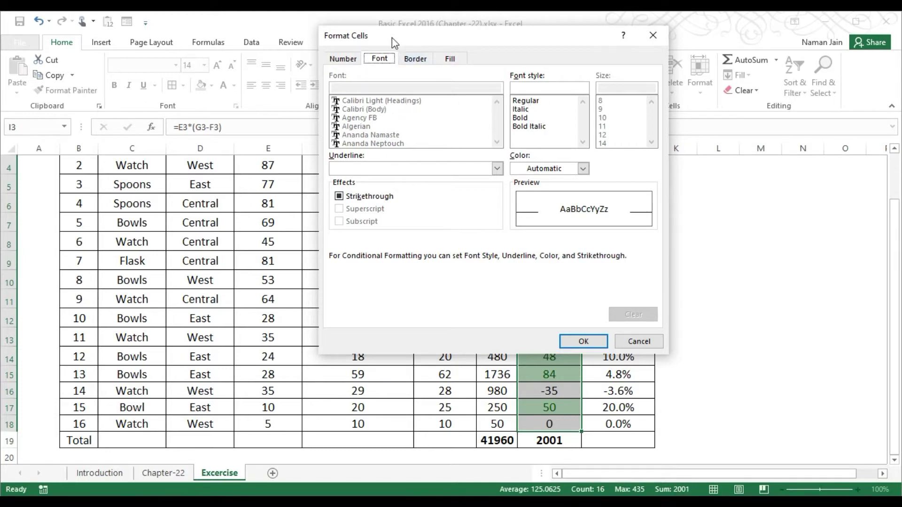
left_click(412, 59)
left_click(454, 58)
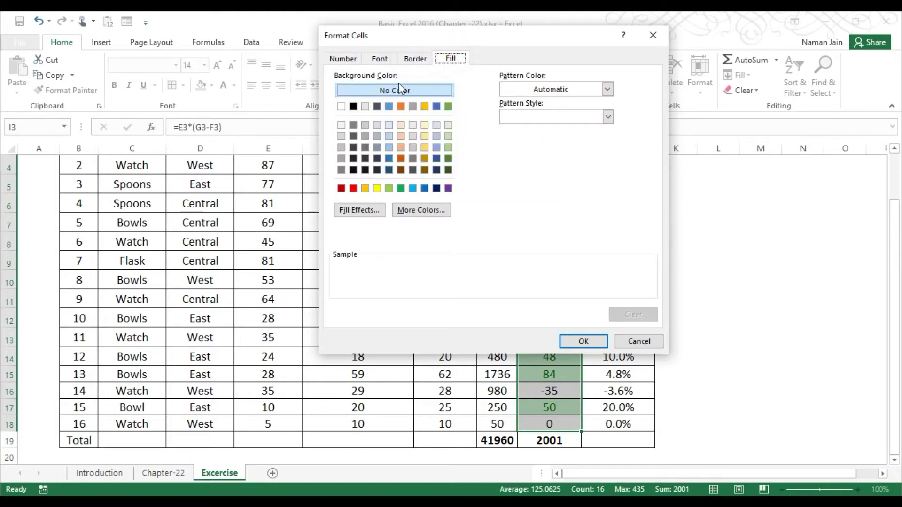
left_click(348, 63)
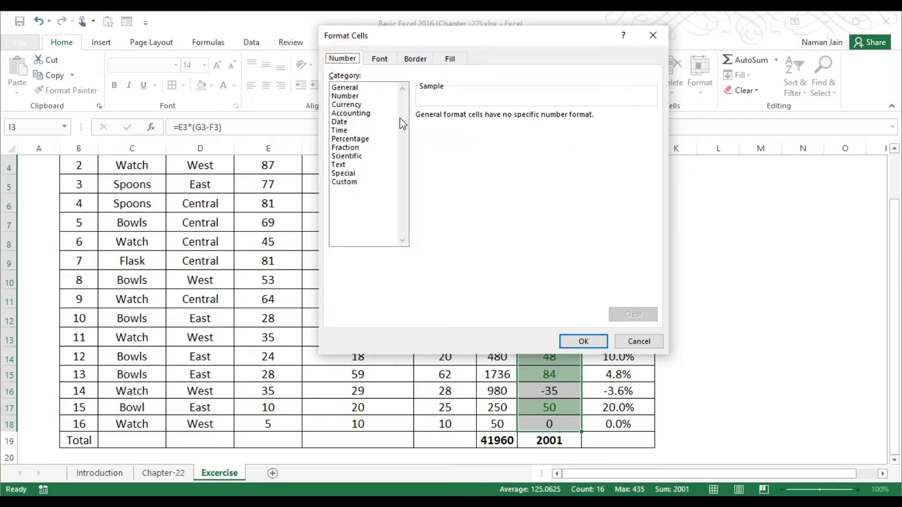
left_click(583, 341)
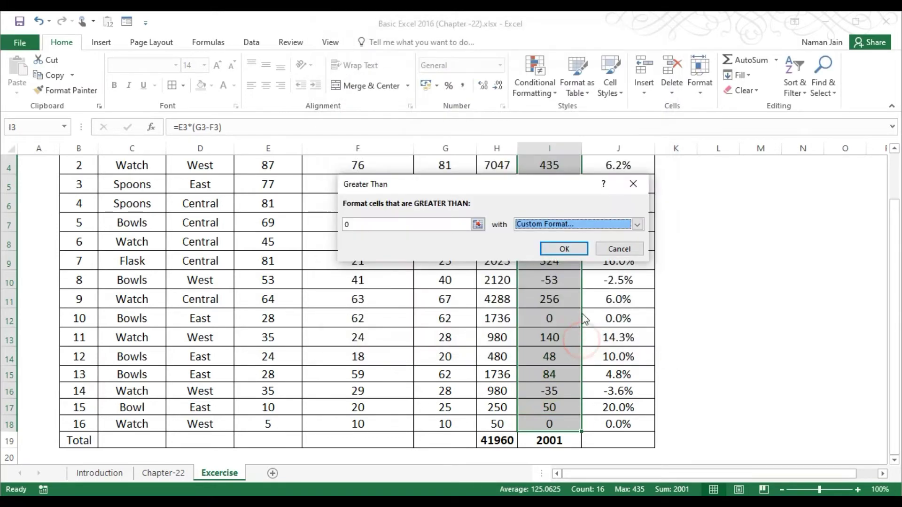
Set the Greater Than rule's format to Green Fill with Dark Green Text and apply the rule
left_click(570, 224)
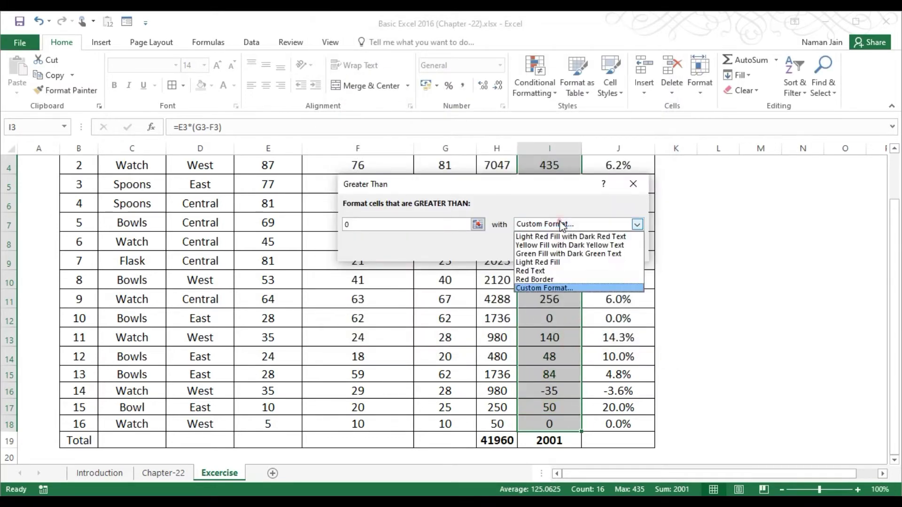
left_click(555, 254)
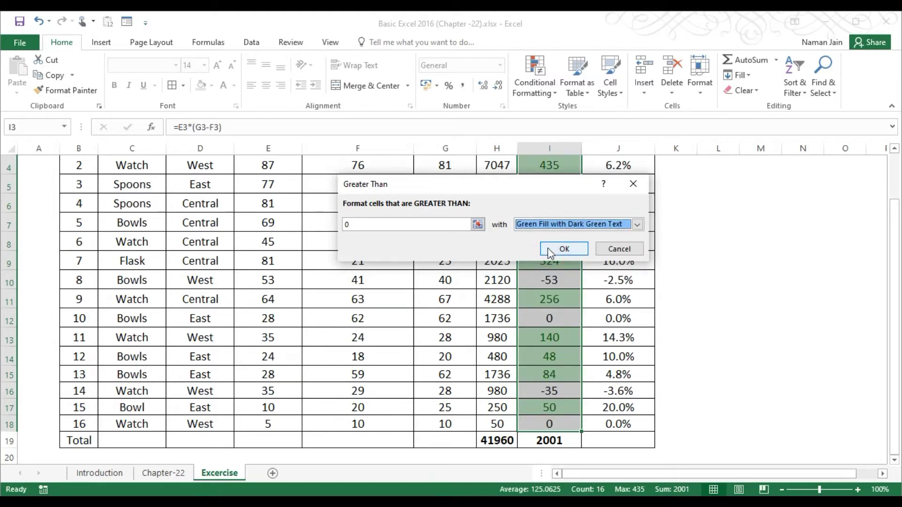
left_click(564, 249)
Examine the highlighting along the Profit/Loss column, down to the total and back up to the header
left_click(540, 210)
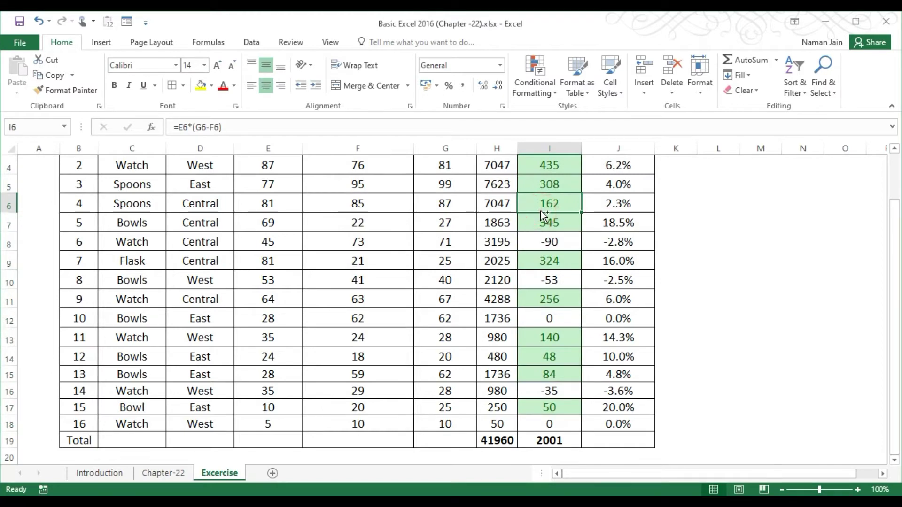
scroll(540, 211, "up", 1)
key("Down")
key("Down")
key("Down")
key("Down")
key("Down")
key("Down")
key("Down")
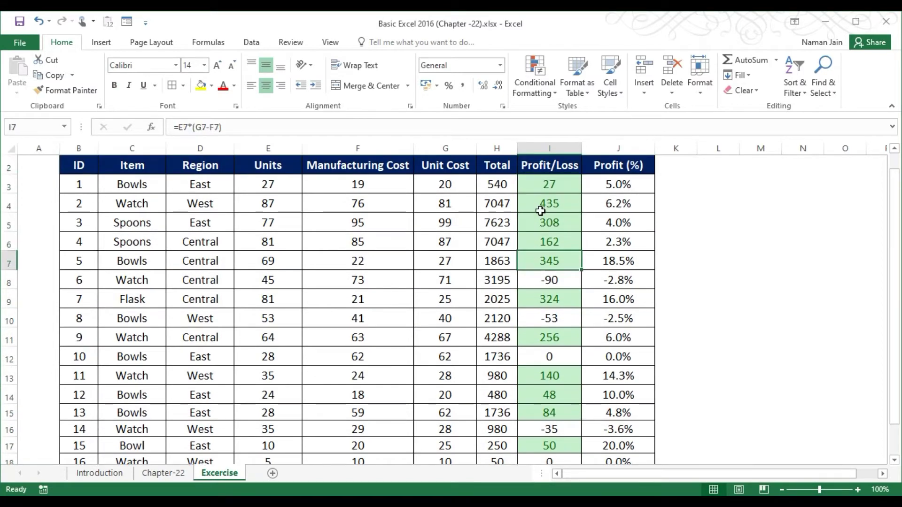
key("Down")
key("Down")
key("Down")
key("Down")
key("Down")
key("Down")
key("Down")
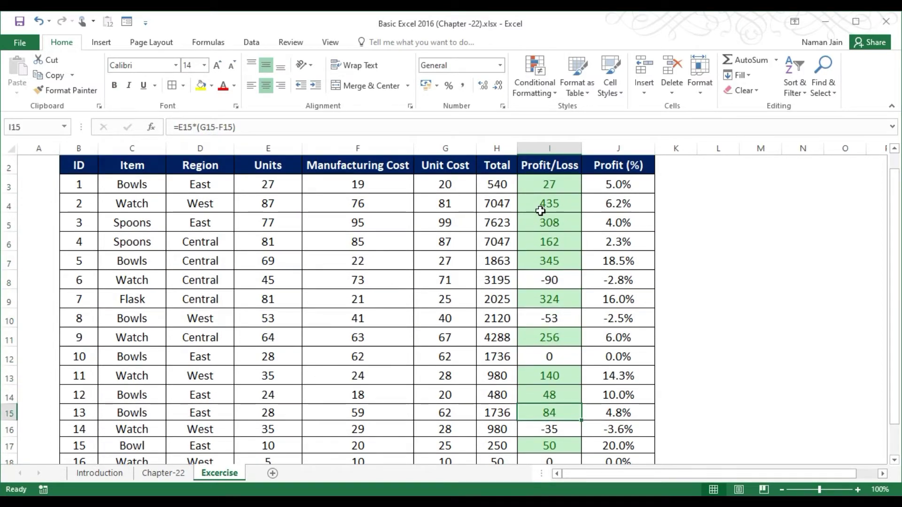
key("Up")
key("Up")
key("Up")
key("Up")
key("Up")
key("Up")
key("Up")
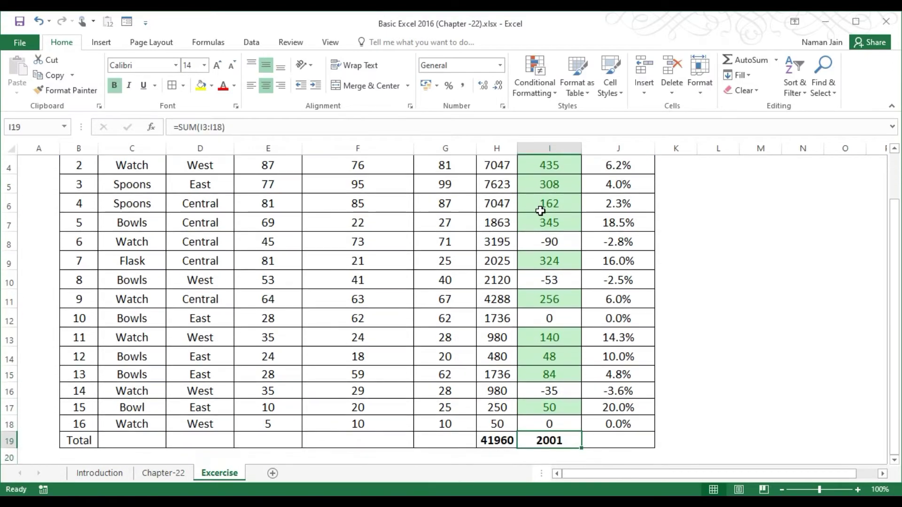
key("Up")
key("Up")
key("Up")
key("Up")
key("Up")
key("Up")
key("Up")
key("Up")
key("Up")
key("Up")
key("Up")
key("Up")
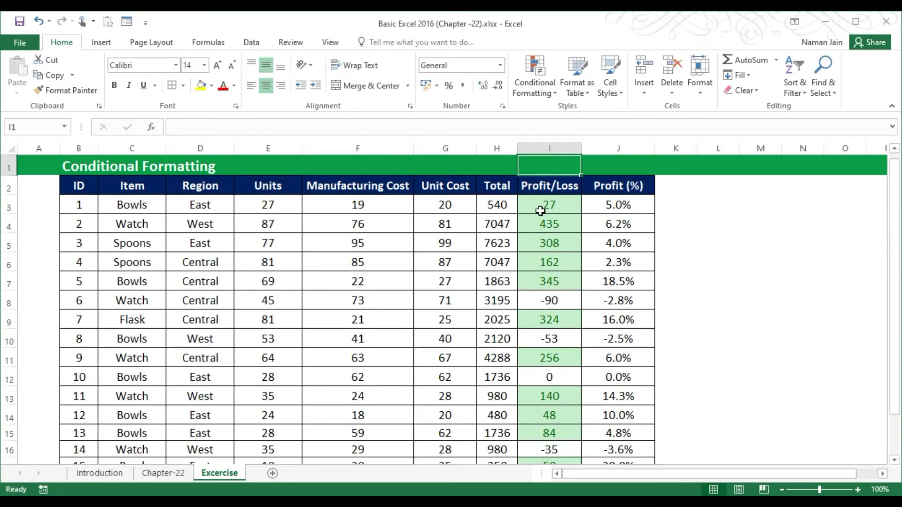
Add a Less Than 0 highlight rule to Profit/Loss cells I3:I18, formatted as Light Red Fill with Dark Red Text
key("Down")
key("Down")
key("ctrl+shift+Down")
key("shift+Up")
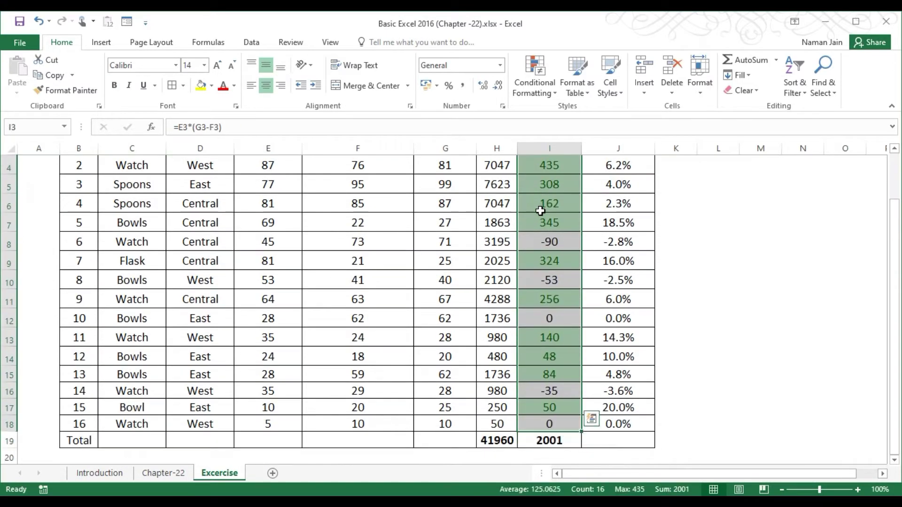
left_click(539, 81)
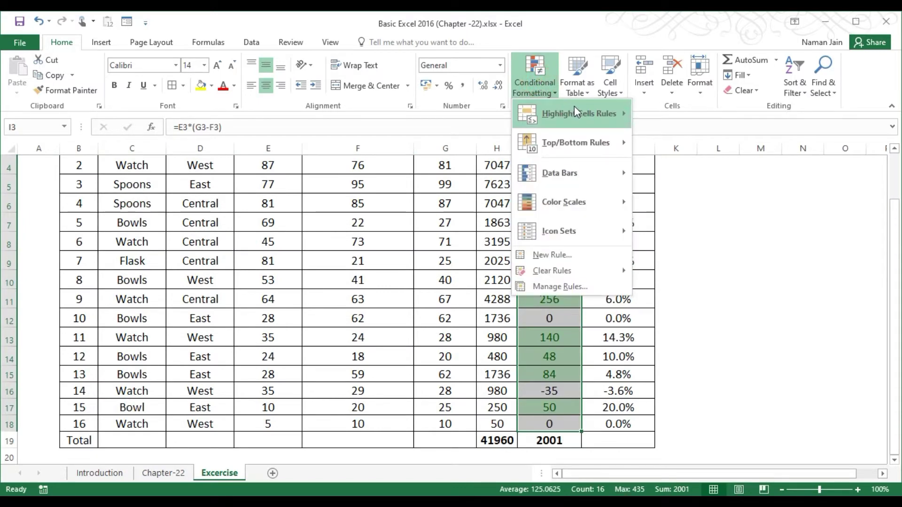
mouse_move(574, 107)
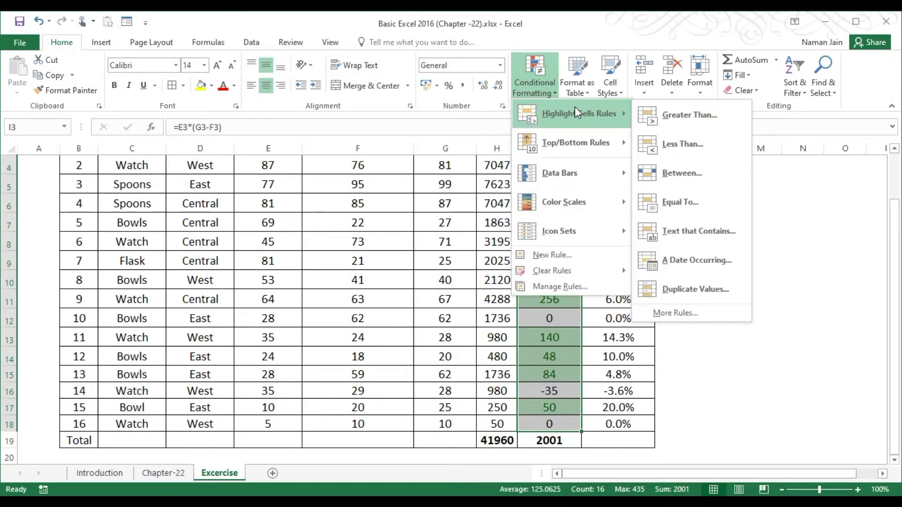
left_click(654, 143)
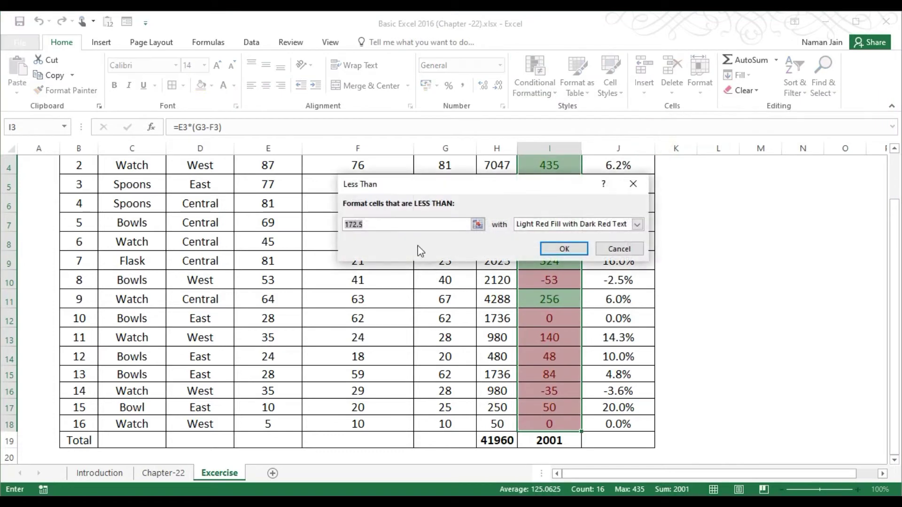
type("0")
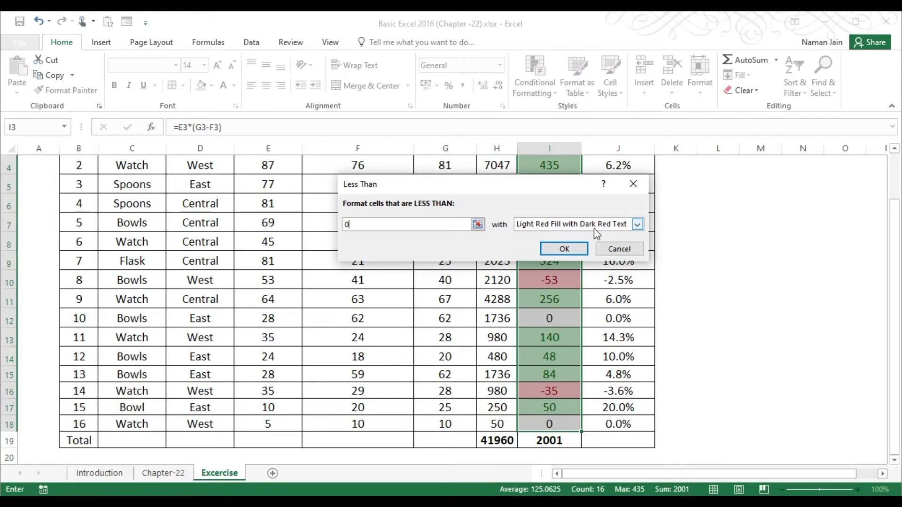
left_click(563, 247)
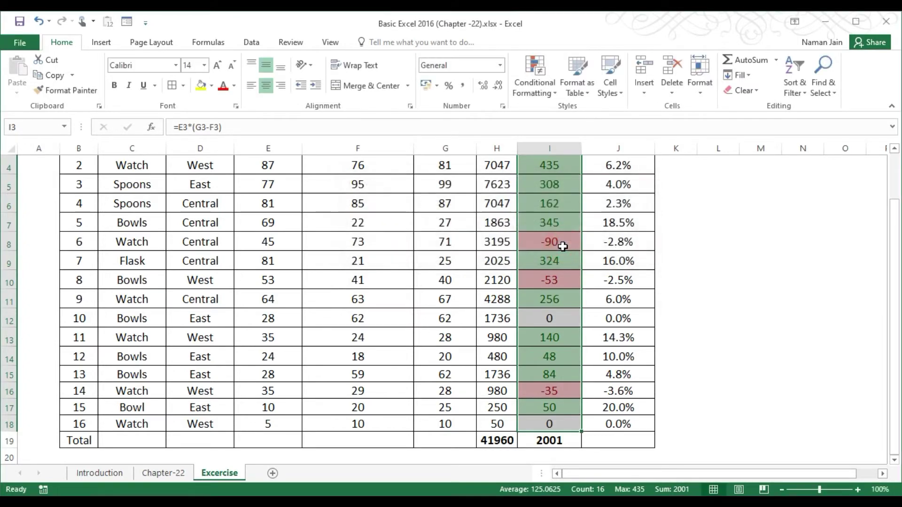
Examine the green and red highlighting along the Profit/Loss column, from the top rows down to the total
left_click(552, 241)
key("Up")
key("Up")
key("Up")
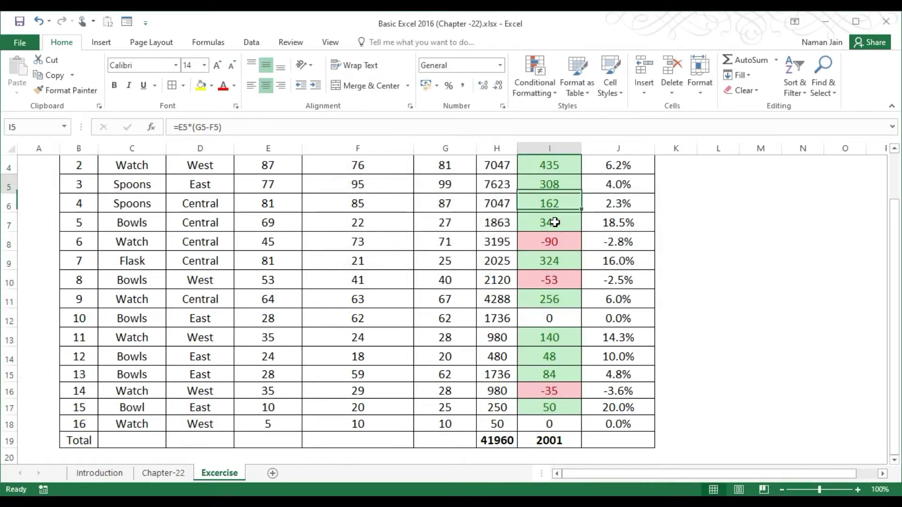
key("Up")
key("Up")
key("Up")
key("Up")
key("Down")
key("Down")
key("Down")
key("Down")
key("Down")
key("Down")
key("Down")
key("Down")
key("Down")
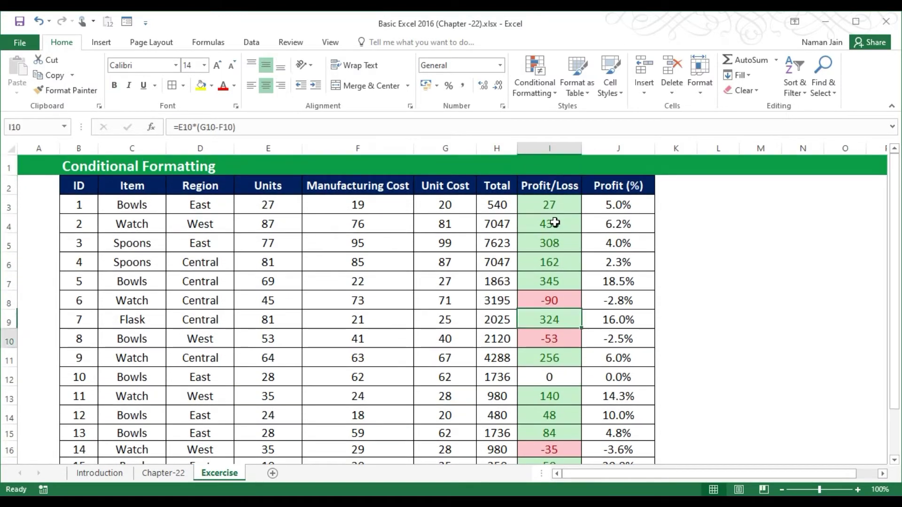
key("Down")
key("Down")
key("Down")
key("Down")
key("Down")
key("Down")
key("Down")
key("Down")
key("Down")
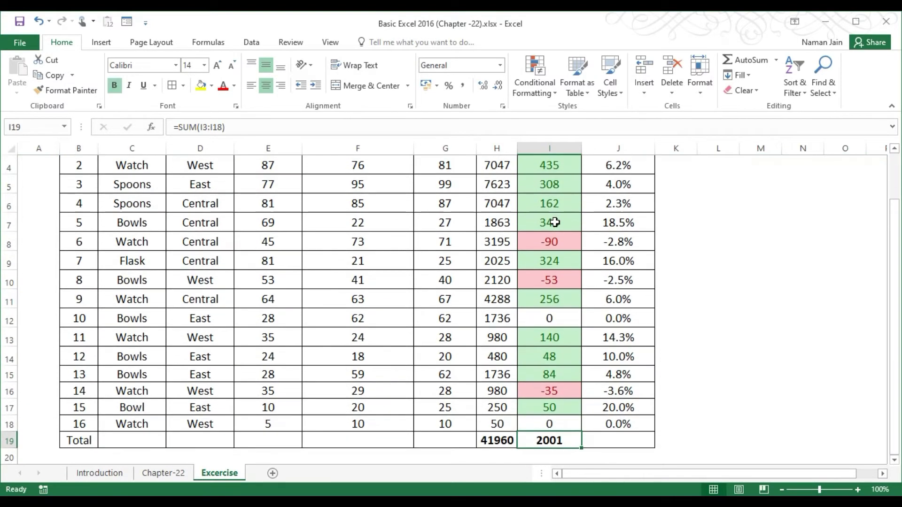
Try an Equal To 0 highlight rule on I3:I18 with Light Red Fill with Dark Red Text
key("ctrl+Up")
key("Down")
key("ctrl+shift+Down")
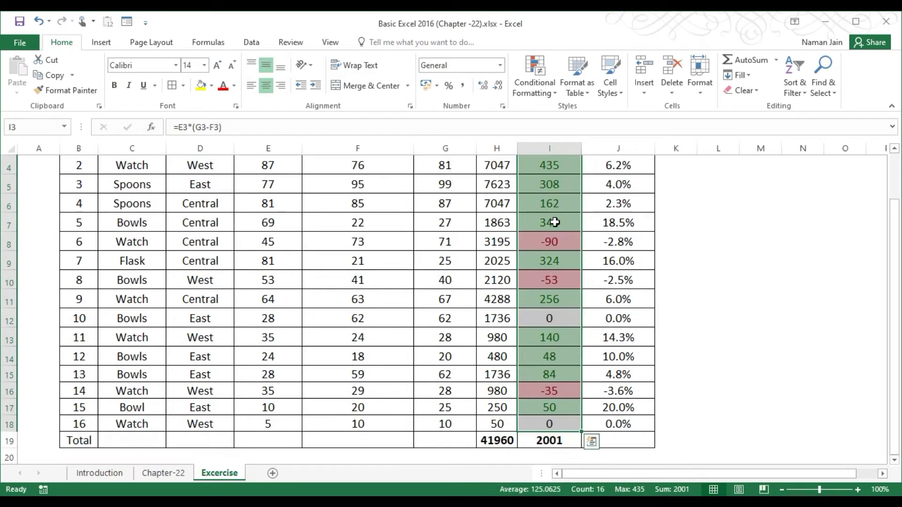
left_click(534, 70)
mouse_move(585, 117)
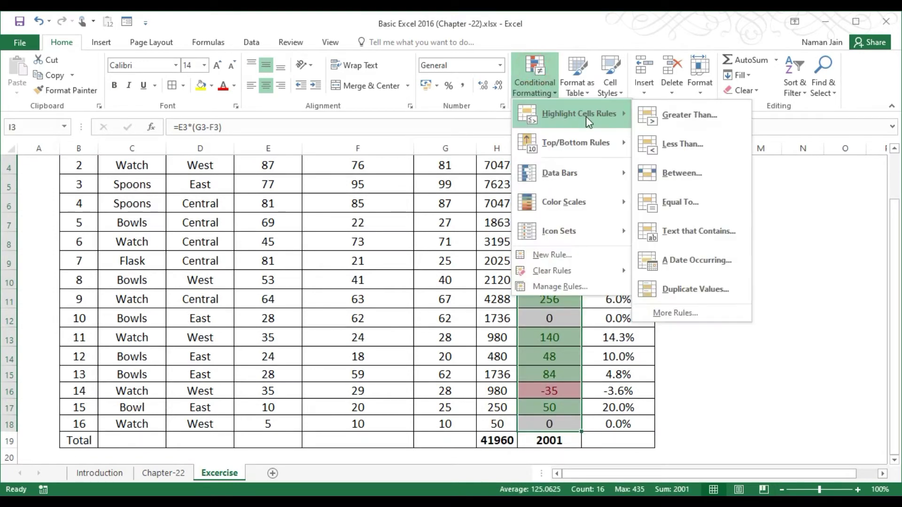
left_click(688, 201)
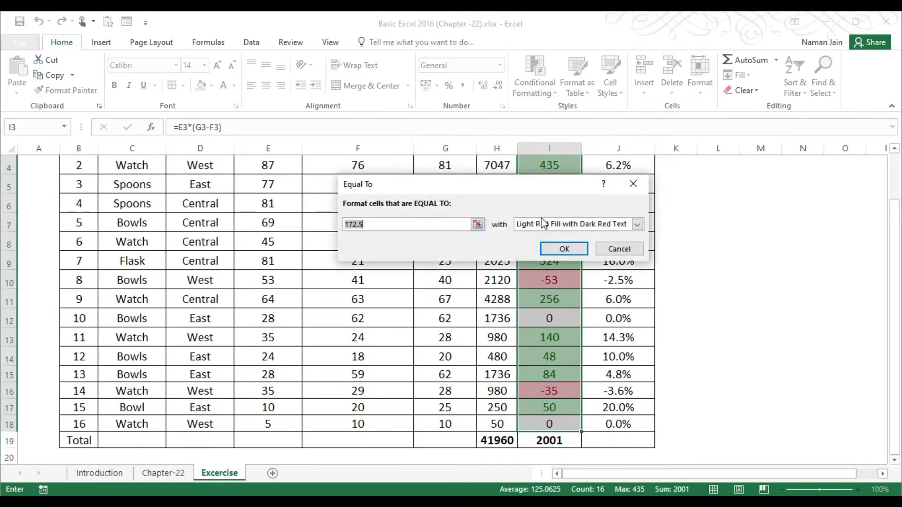
type("0")
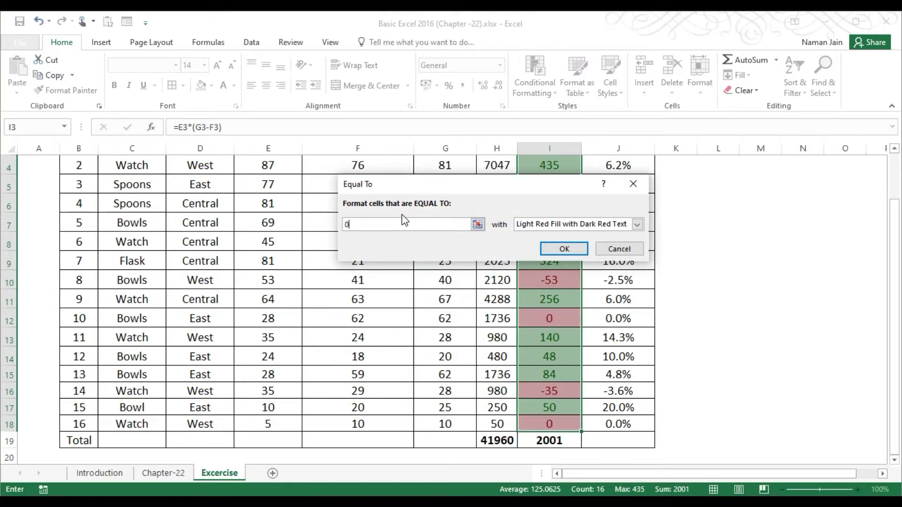
left_click(563, 249)
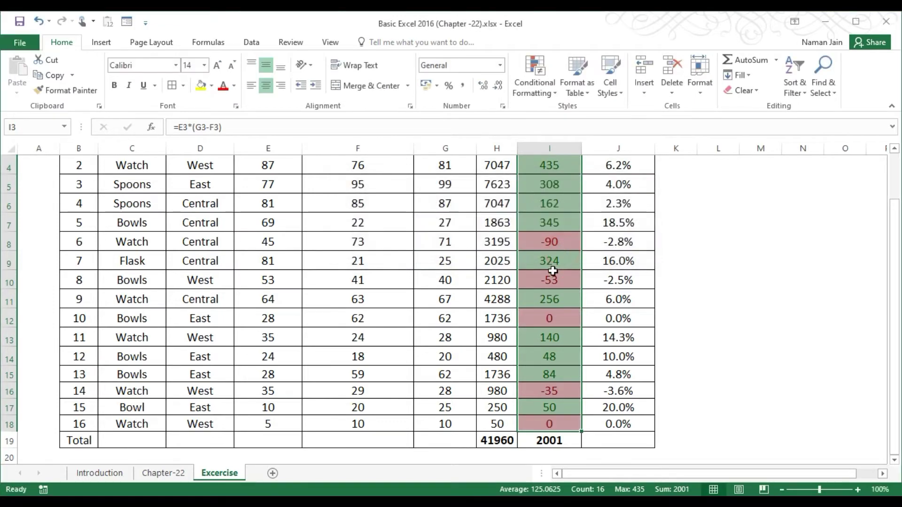
left_click(550, 314)
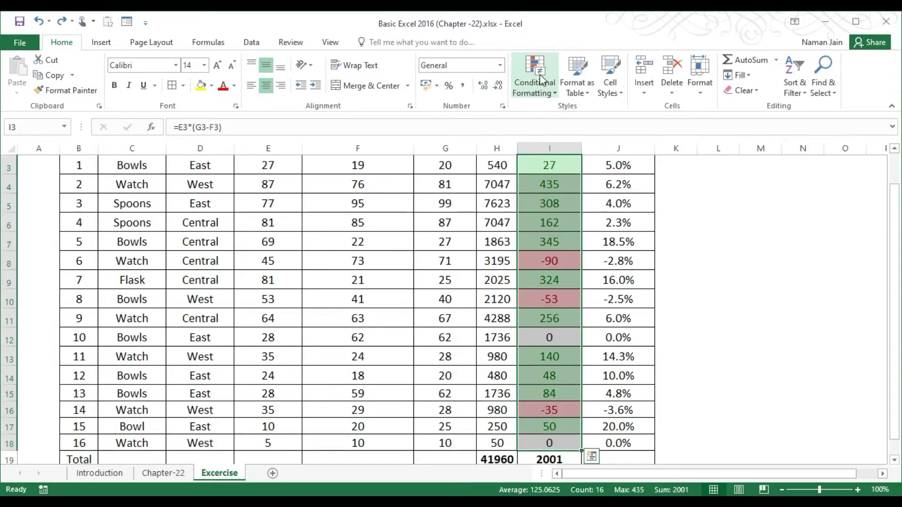
Add an Equal To 0 highlight rule to Profit/Loss cells I3:I18, formatted as Yellow Fill with Dark Yellow Text
left_click(541, 79)
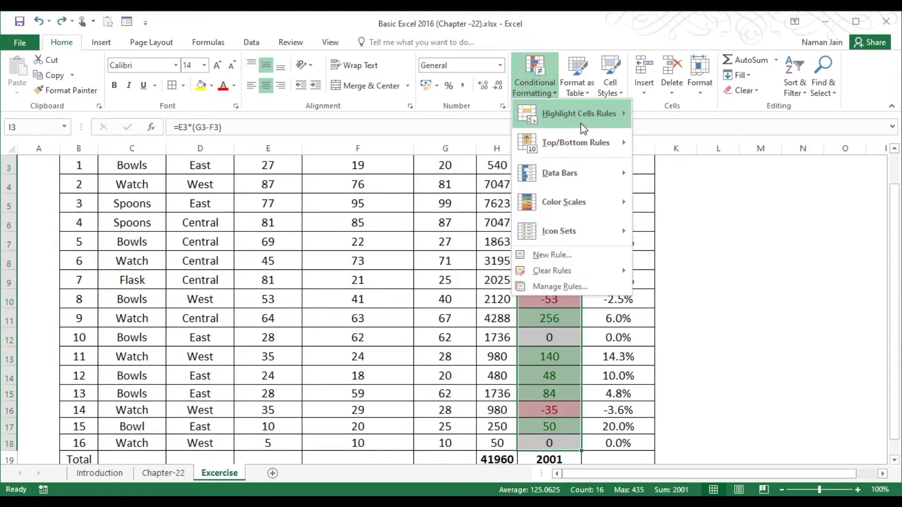
mouse_move(584, 127)
left_click(700, 200)
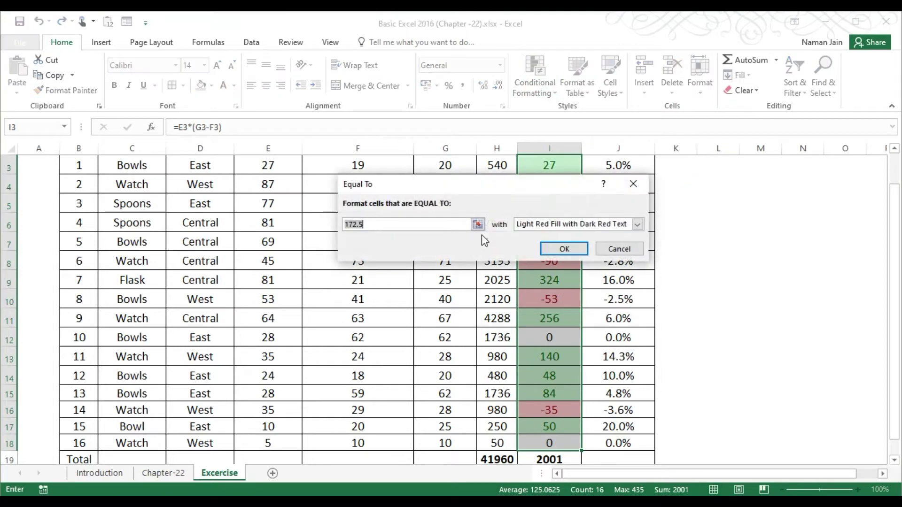
type("0")
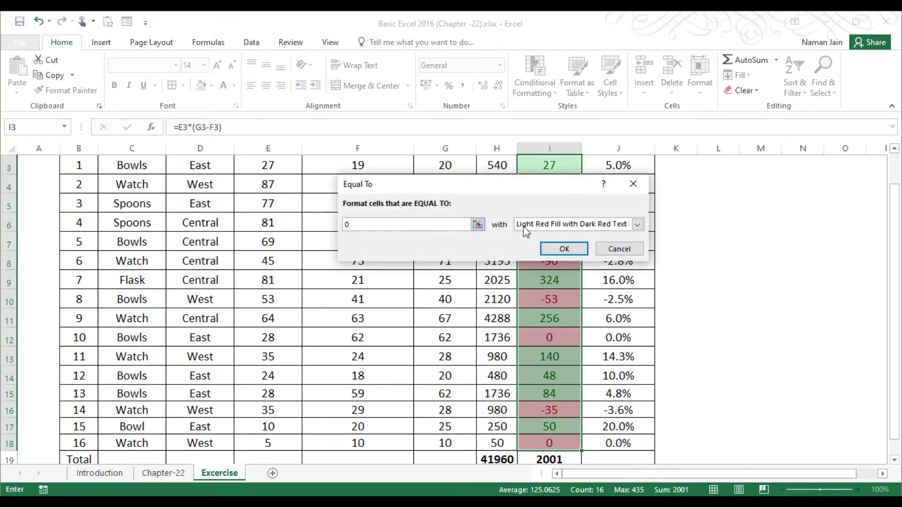
left_click(557, 226)
left_click(545, 245)
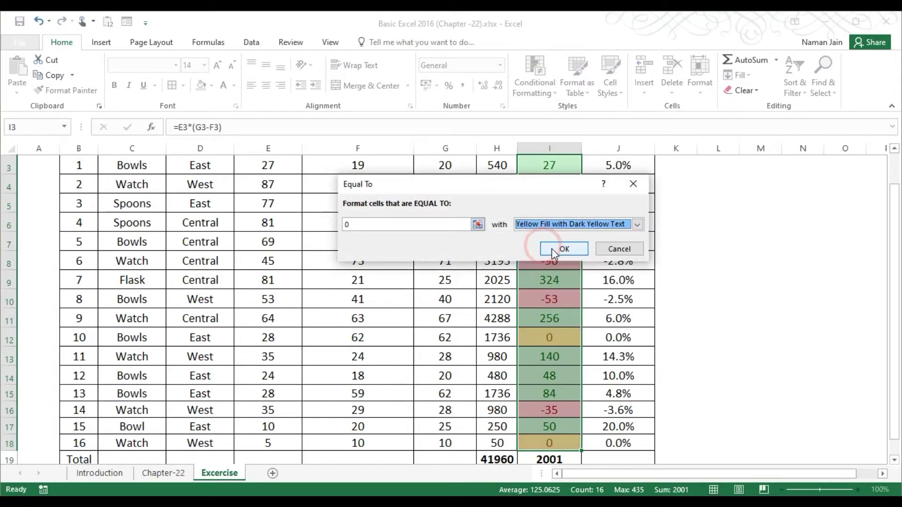
left_click(551, 249)
Examine the zero-value cells I12 and I18 and the highlighting along the Profit/Loss column up to its header
left_click(542, 340)
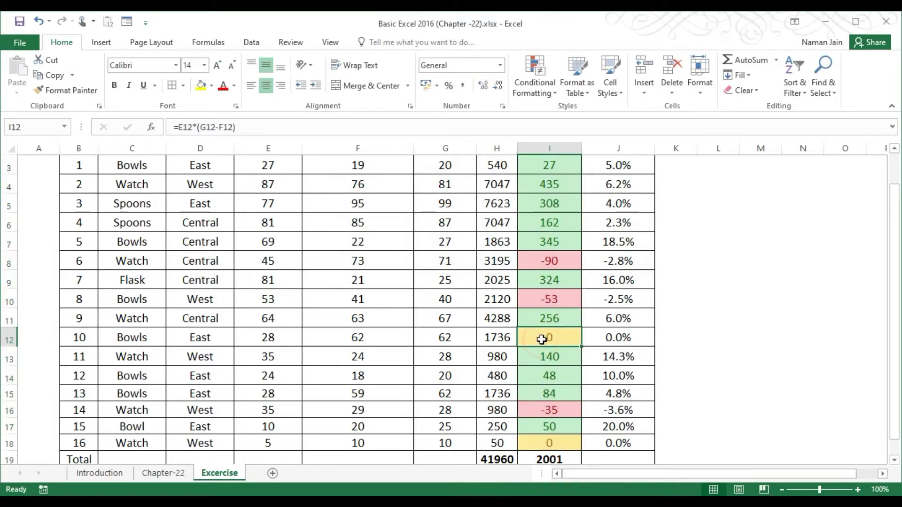
key("Up")
key("Up")
key("Up")
key("Down")
key("Down")
key("Down")
key("Down")
key("Down")
key("Down")
key("Down")
key("Down")
key("Down")
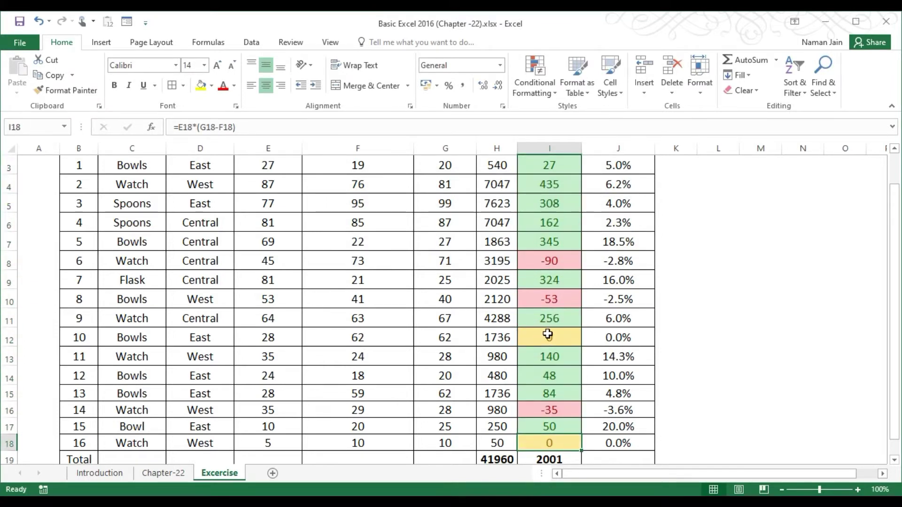
left_click(541, 339)
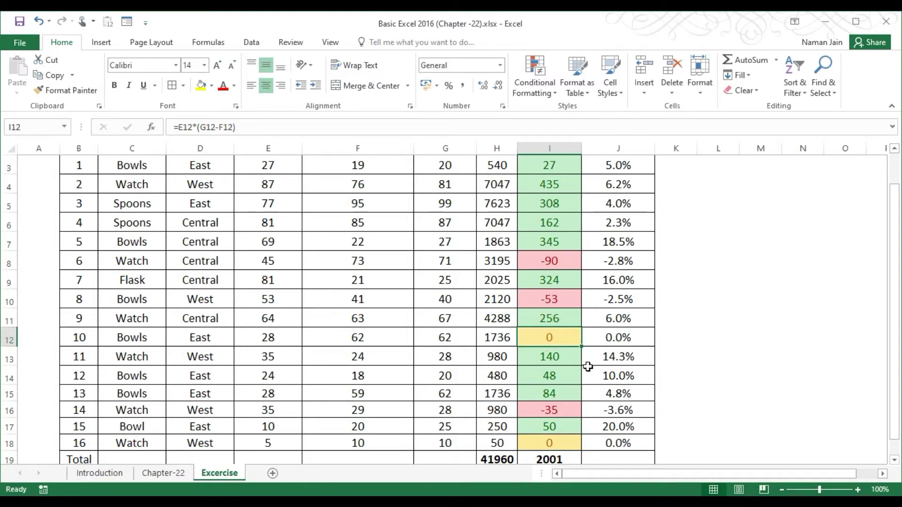
key("Up")
key("Up")
key("Up")
key("Up")
key("Up")
key("Up")
key("Up")
key("Up")
key("Up")
key("Up")
key("Up")
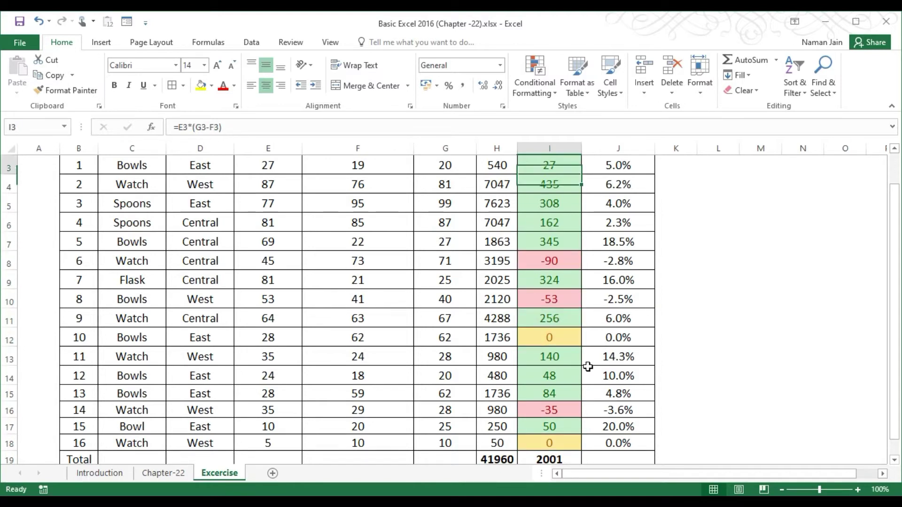
key("Down")
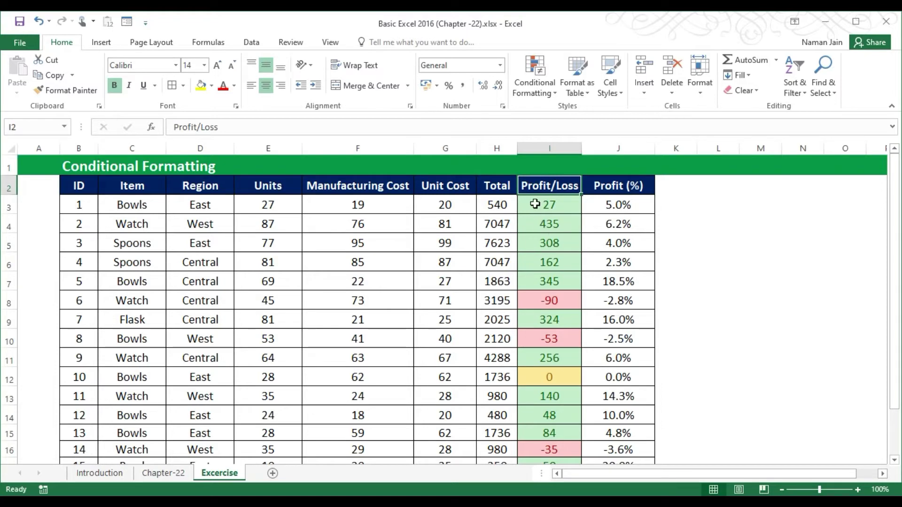
Compare the formatting of profit cells I3:I7, loss cell I8 and zero cell I12, and review the Highlight Cells and Top/Bottom rule types
left_click_drag(533, 194, 542, 277)
left_click(483, 298)
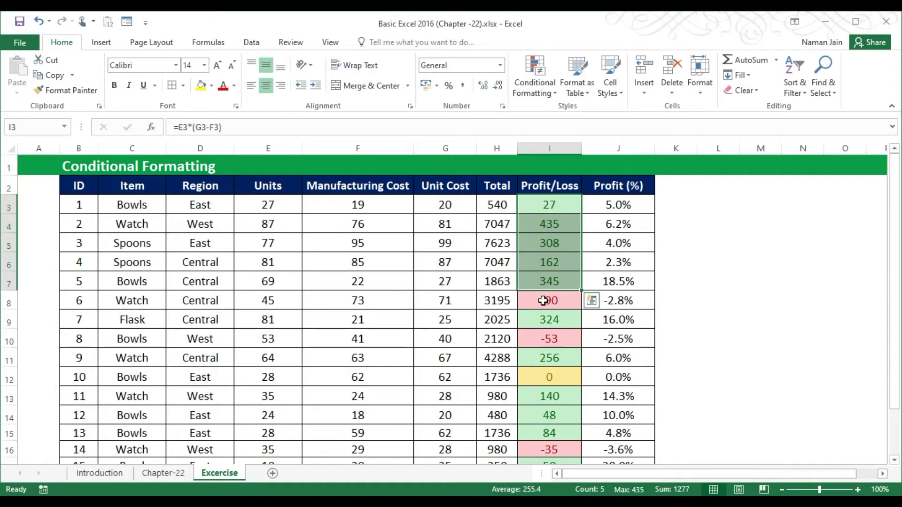
left_click(549, 300)
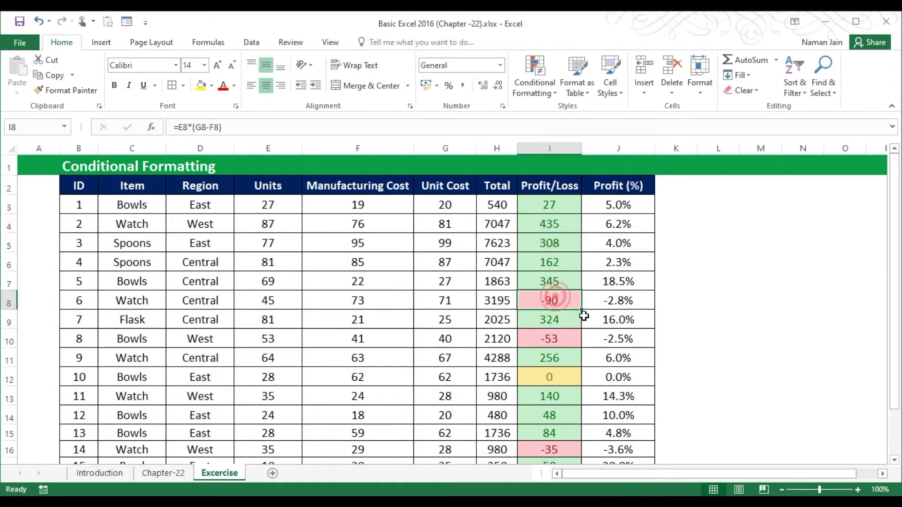
left_click(562, 380)
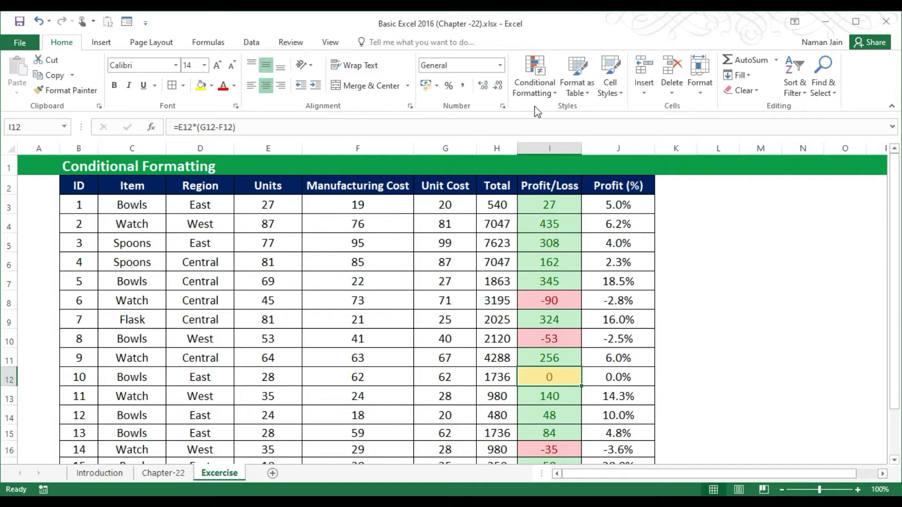
left_click(534, 79)
mouse_move(569, 112)
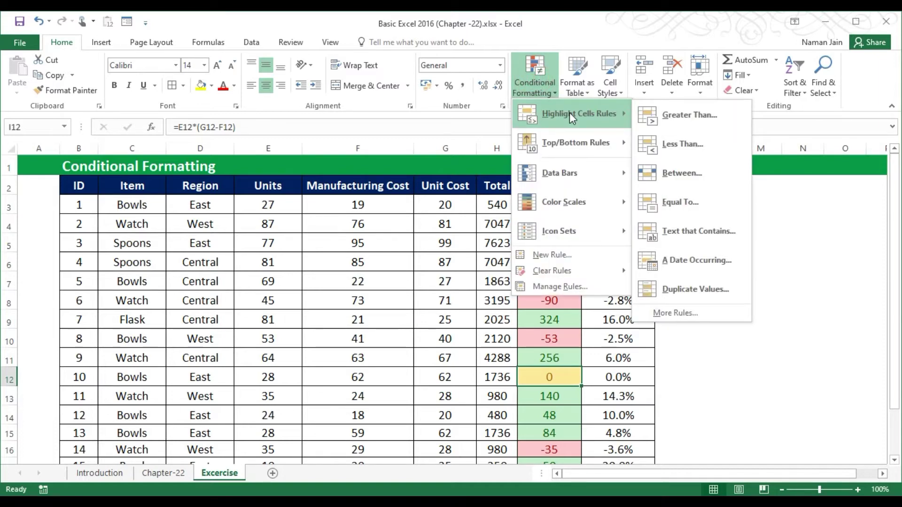
mouse_move(571, 141)
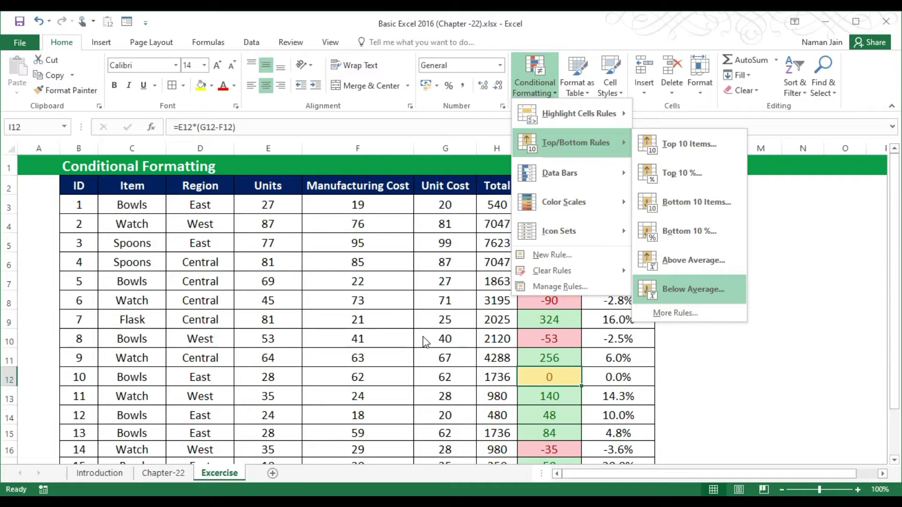
Start a Top 10 Items rule on Units cells E3:E18 and set the number of top-ranked items to 5
left_click(278, 203)
key("ctrl+shift+Down")
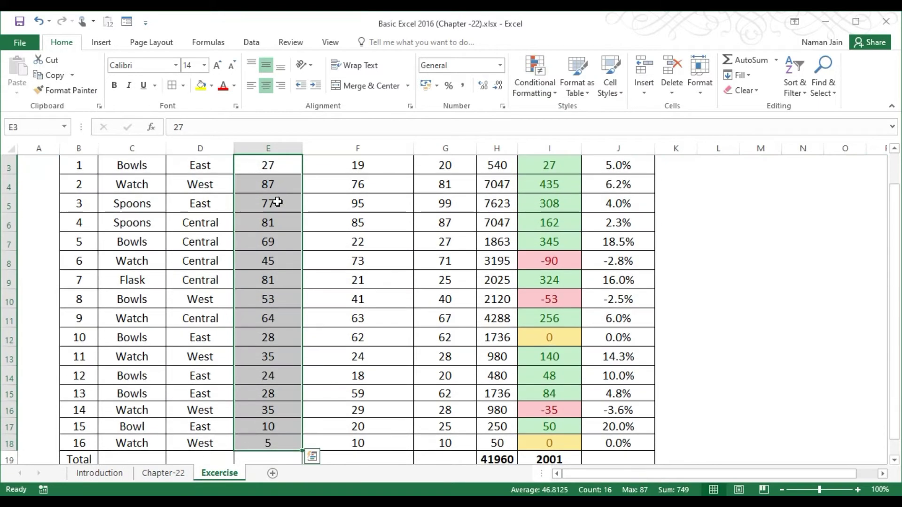
left_click(534, 77)
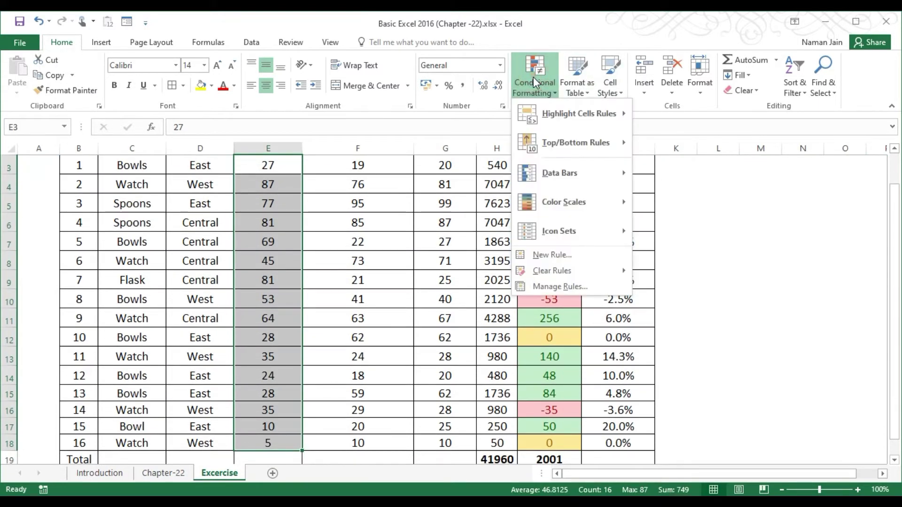
mouse_move(599, 112)
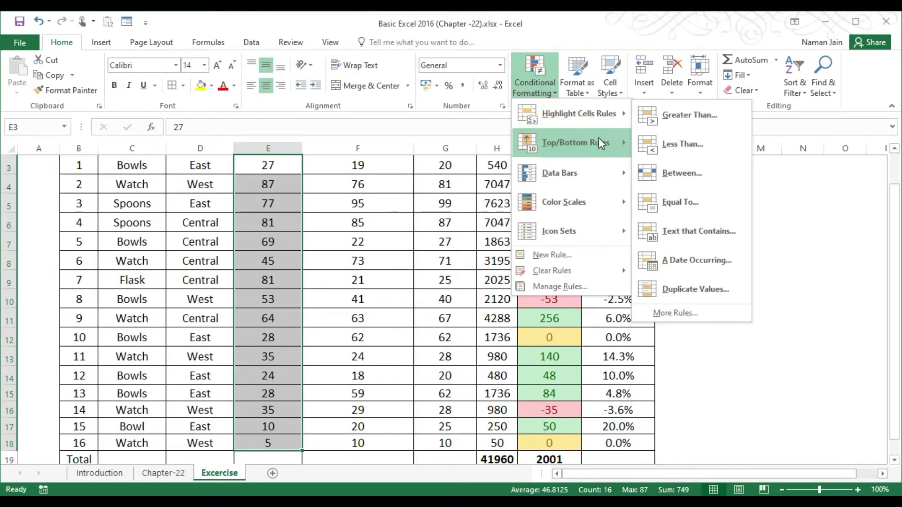
mouse_move(598, 140)
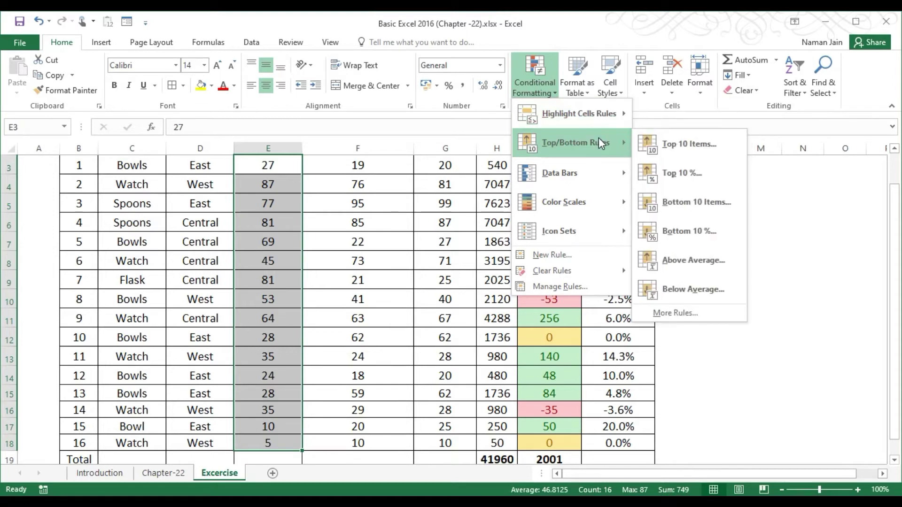
left_click(670, 140)
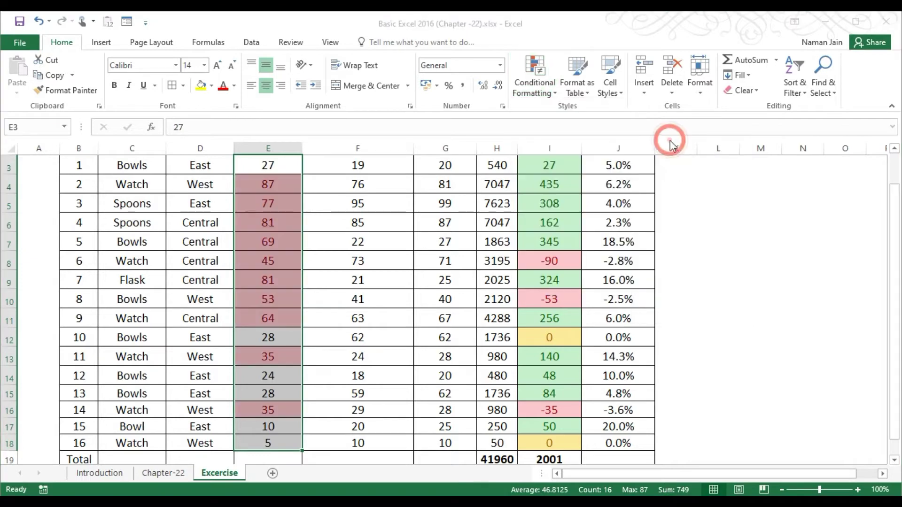
double_click(407, 203)
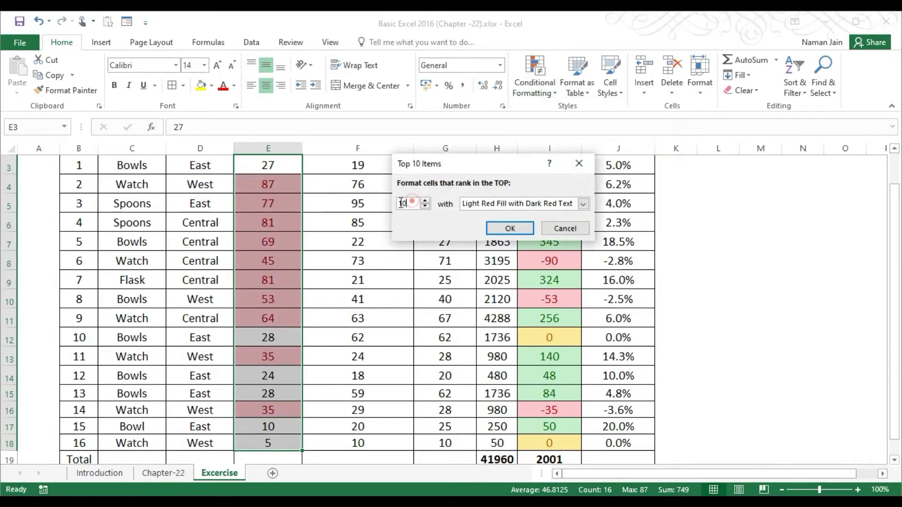
type("5")
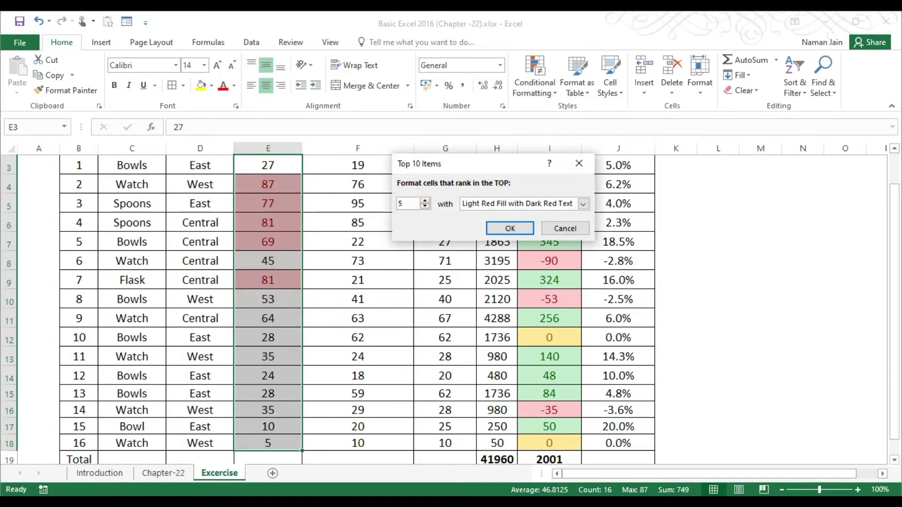
Give the Top Items rule a custom format with green fill and bold white text, and apply it to E3:E18
left_click(583, 203)
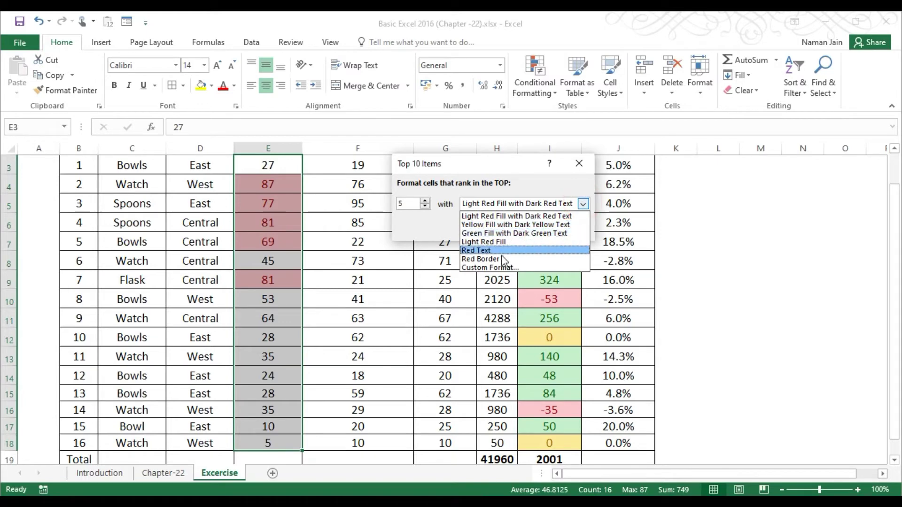
left_click(498, 268)
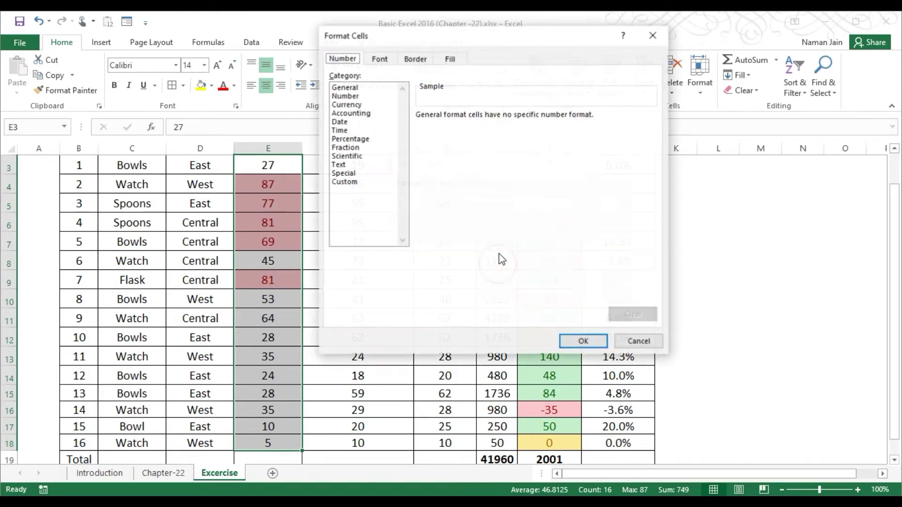
left_click(442, 61)
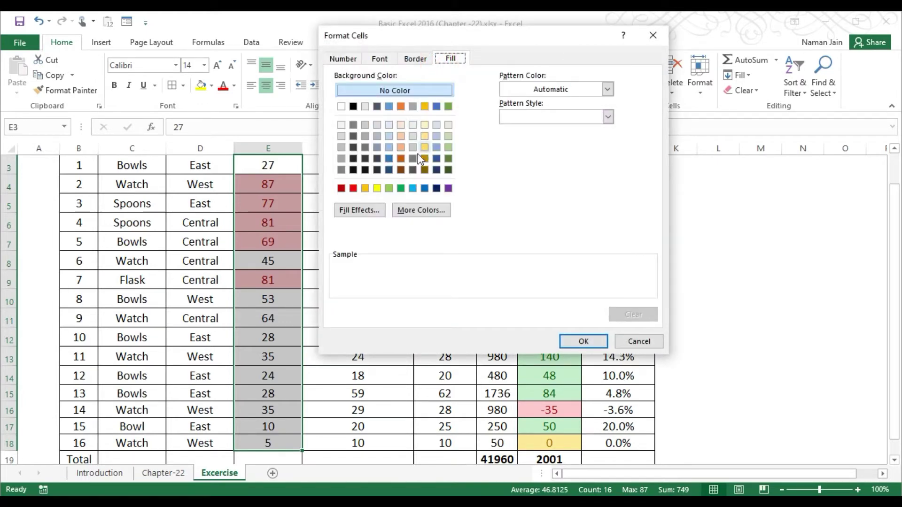
left_click(401, 188)
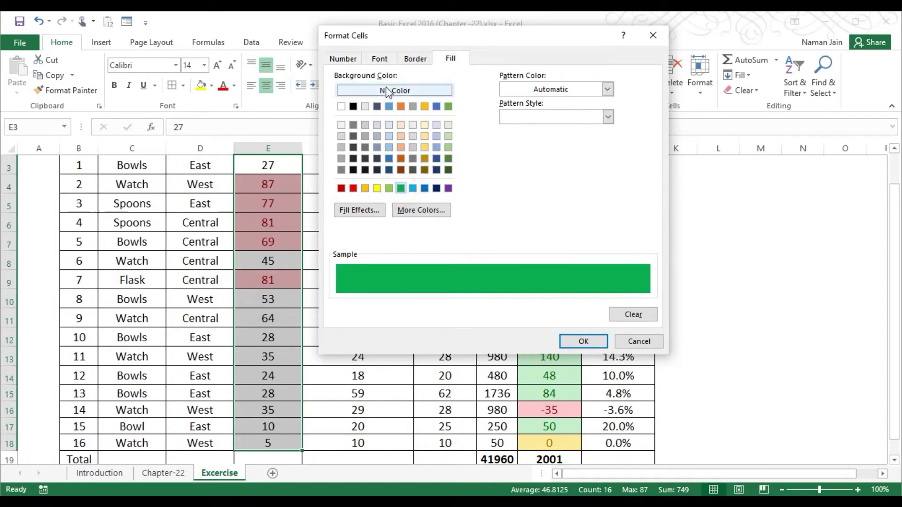
left_click(375, 60)
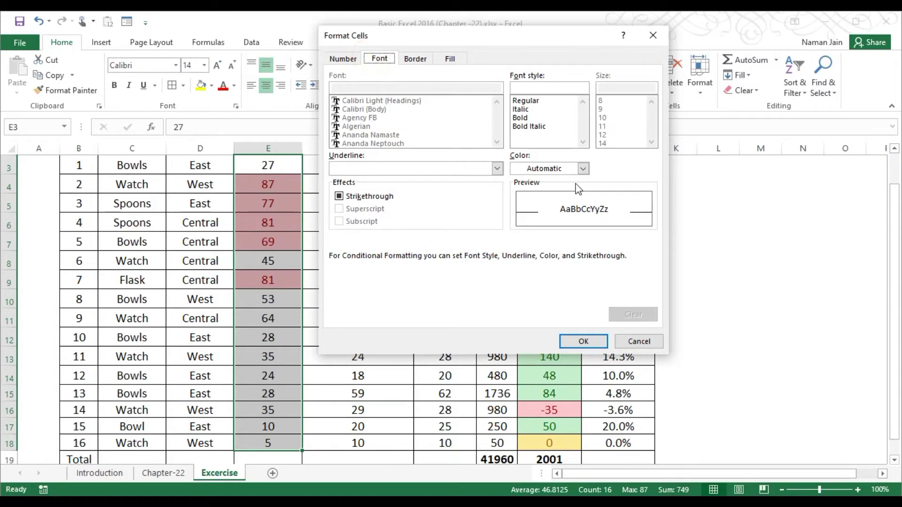
left_click(583, 169)
left_click(519, 212)
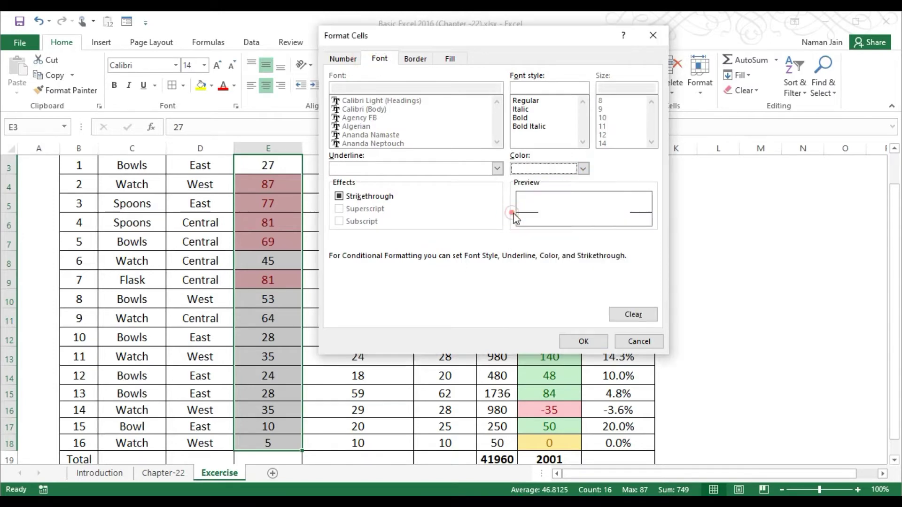
left_click(519, 118)
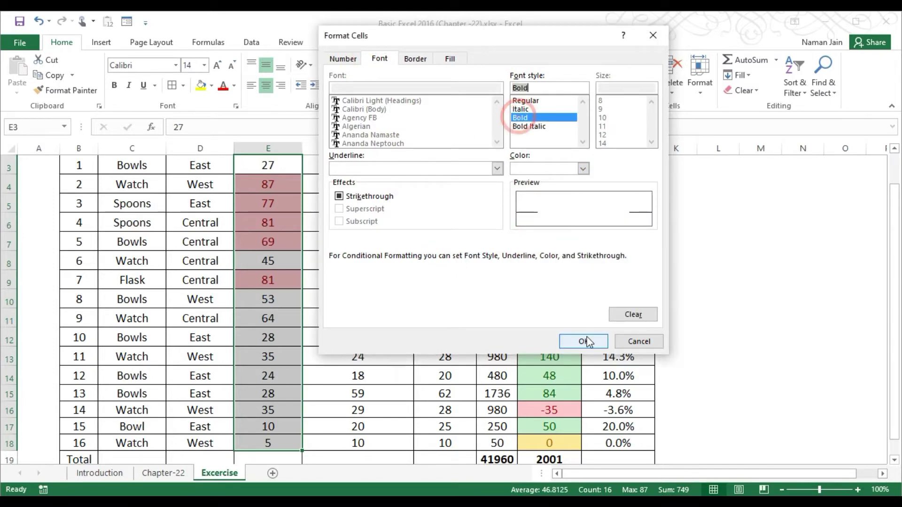
left_click(582, 342)
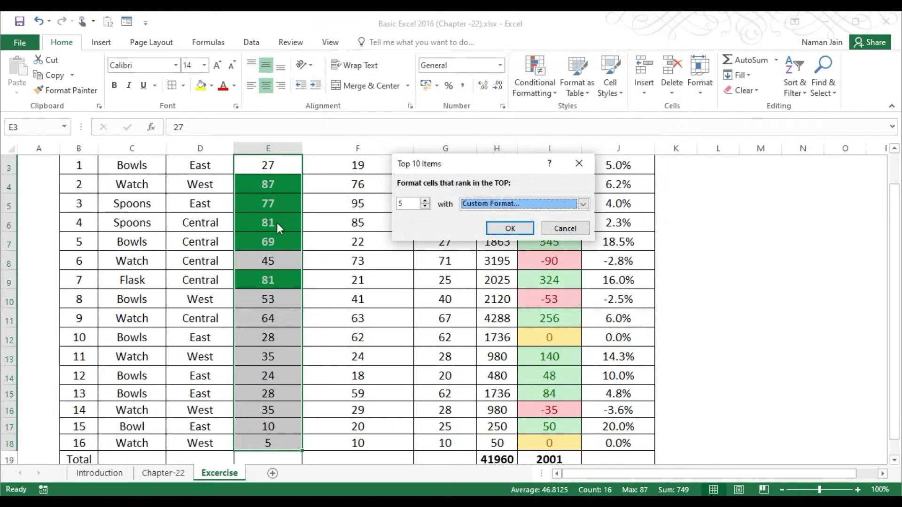
left_click(510, 228)
Examine the highlighted Units cells from E4 down to E9 to see which values rank in the top five
left_click(281, 179)
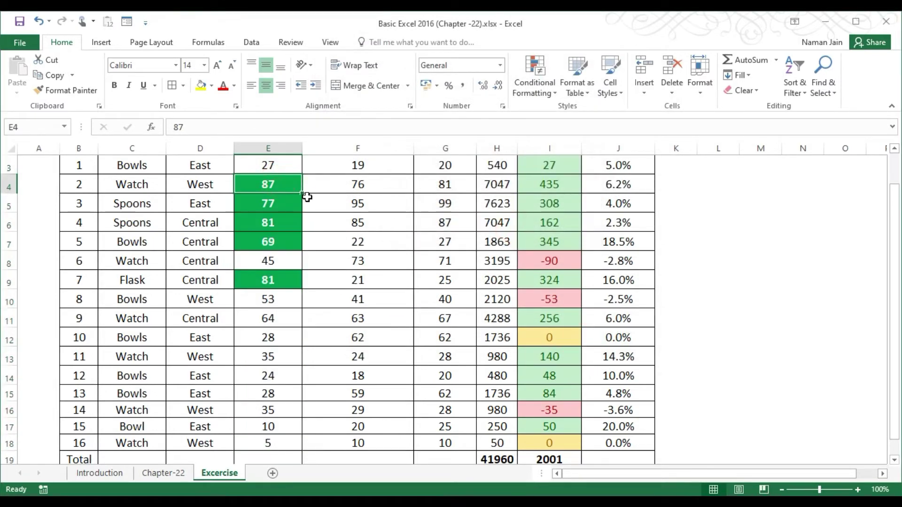
scroll(307, 196, "up", 1)
key("Down")
key("Down")
key("Up")
key("Up")
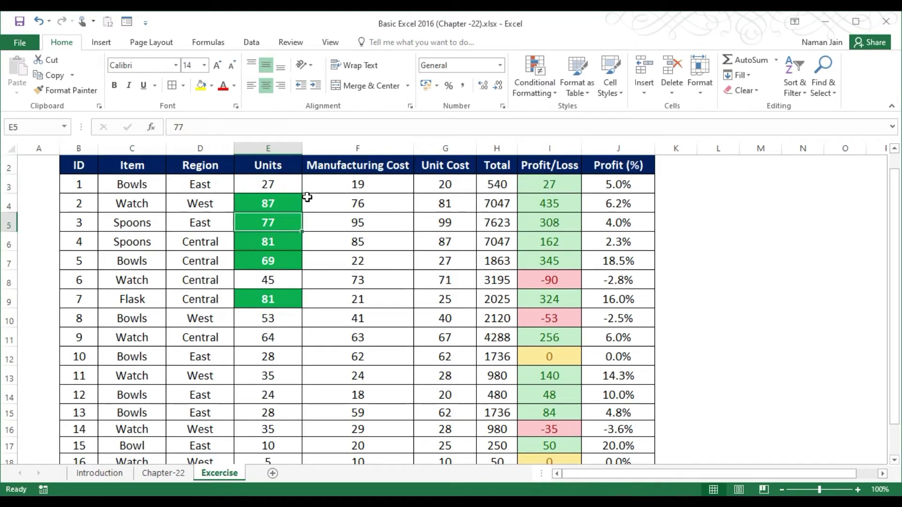
key("Down")
key("Down")
key("Down")
key("Down")
key("Down")
Change the Units value in E7 to 12
key("Up")
key("Up")
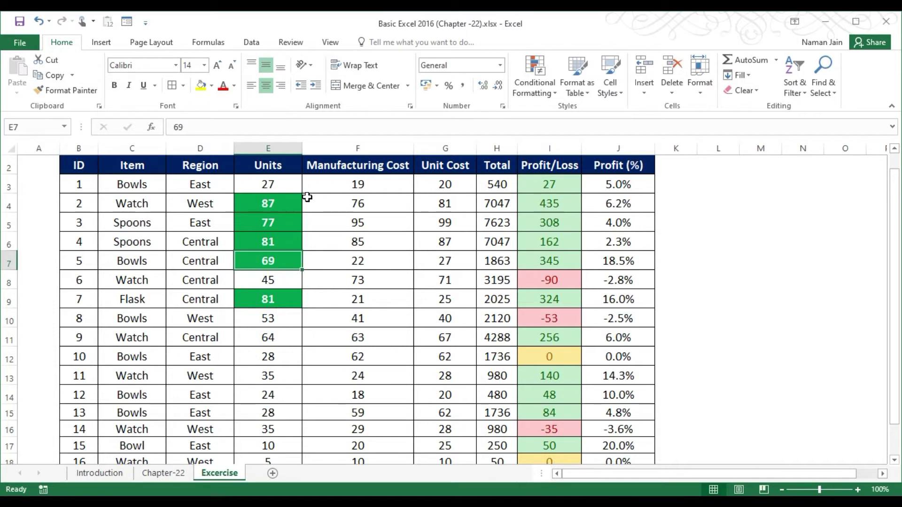
type("12")
key("Return")
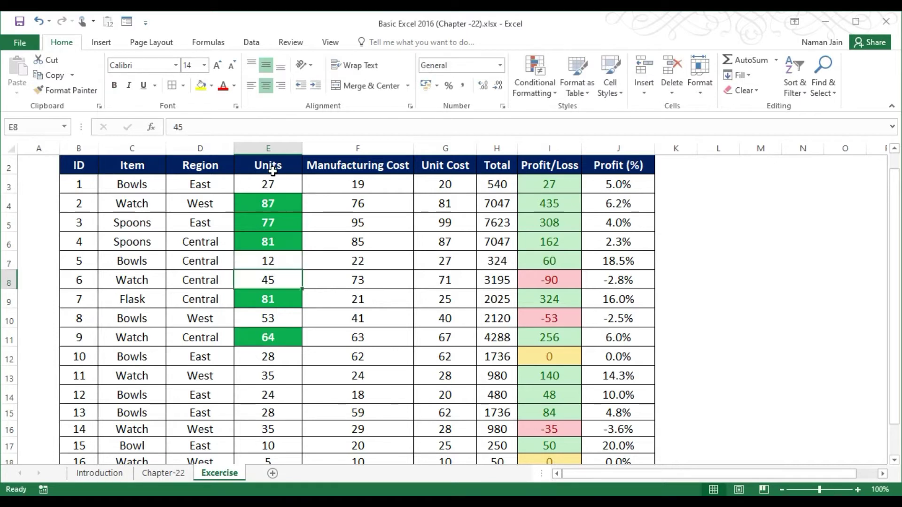
Check the highlighting of Units cell E11, across E3:E18, and back up the column to its header
left_click(257, 336)
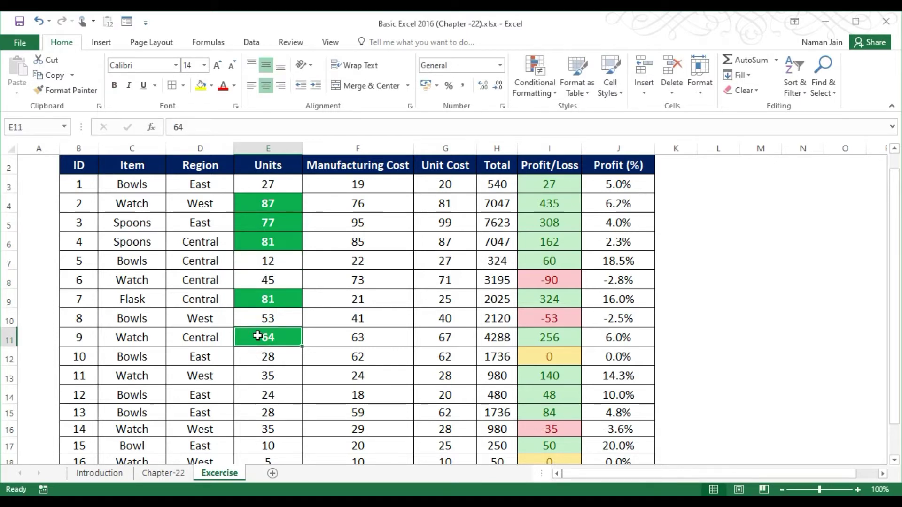
left_click_drag(255, 178, 252, 422)
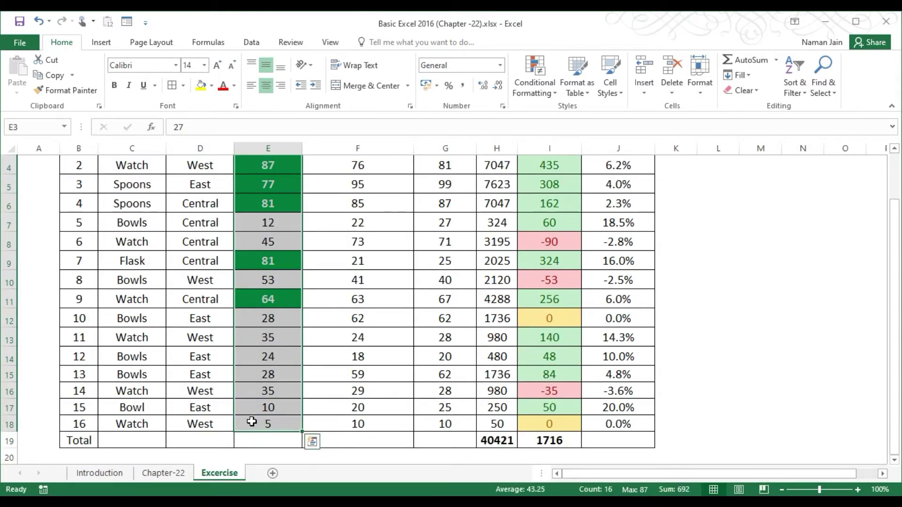
left_click(282, 215)
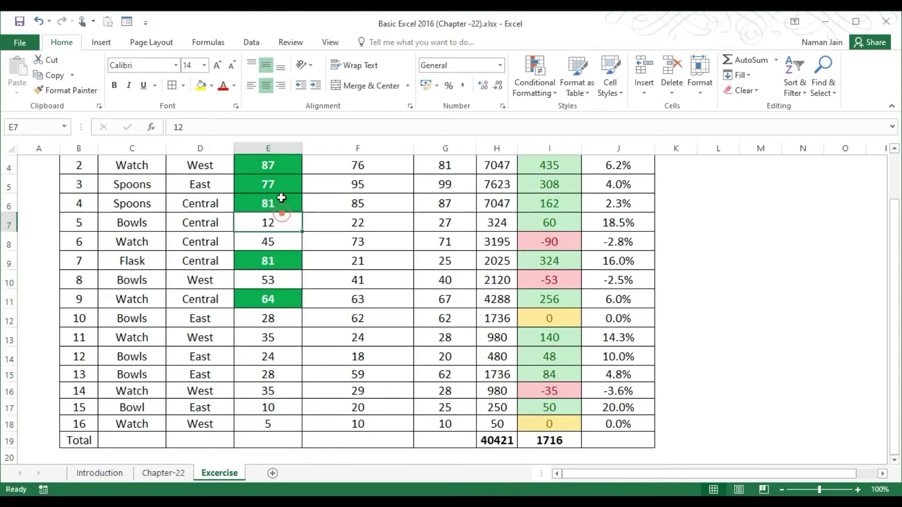
key("Up")
key("Up")
key("Up")
key("Up")
key("Up")
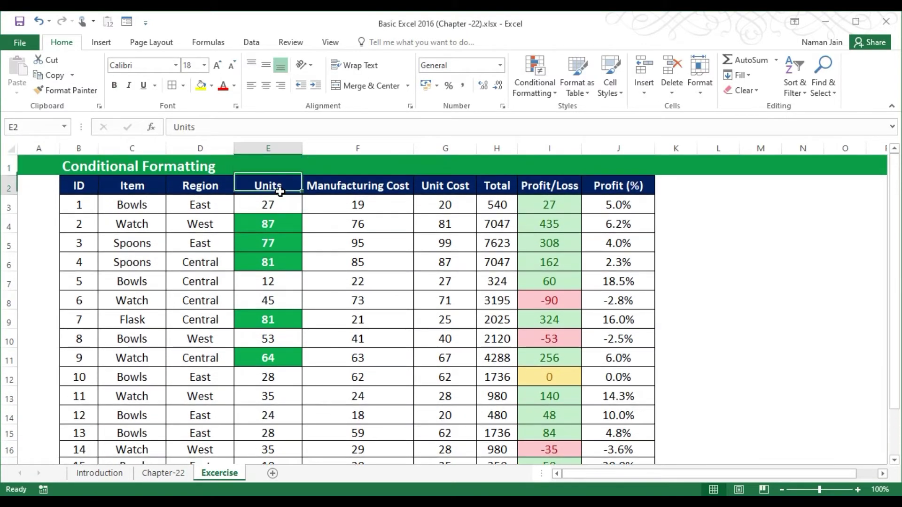
key("Down")
key("Down")
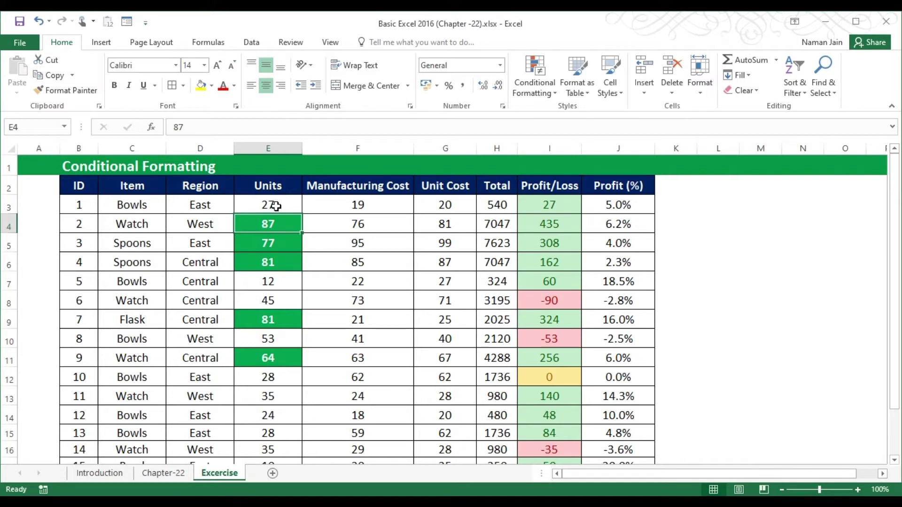
Review the available Top/Bottom rule types, including Above Average, from Units cell E3
left_click(281, 205)
left_click(543, 79)
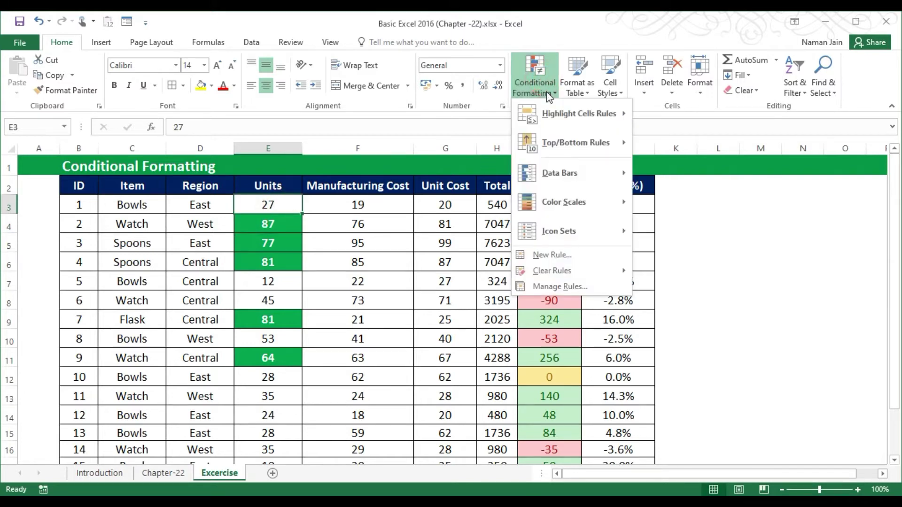
mouse_move(562, 141)
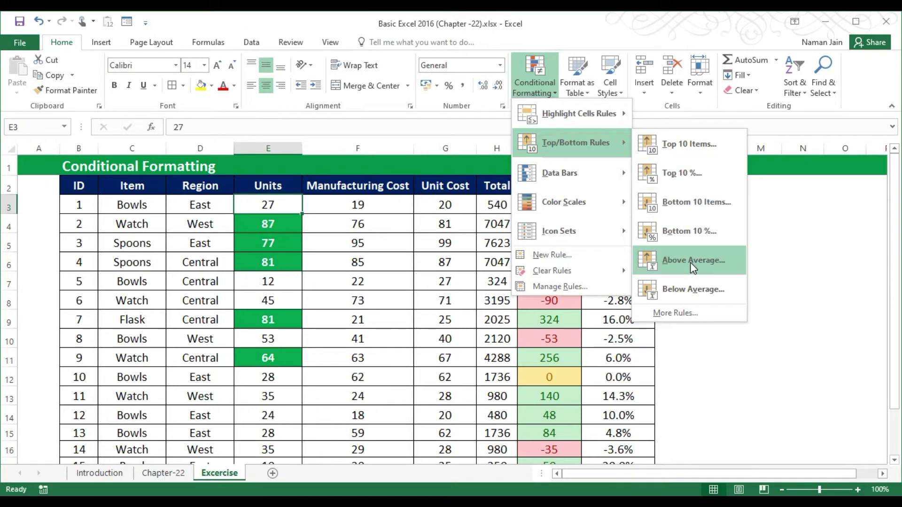
key("Escape")
key("Escape")
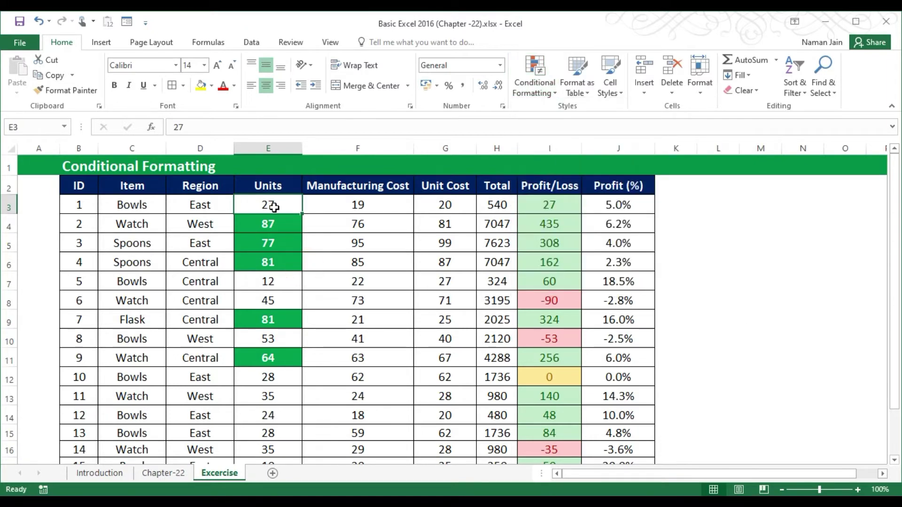
Clear the conditional formatting rules from the selected Units cells E3:E18
left_click_drag(269, 205, 284, 425)
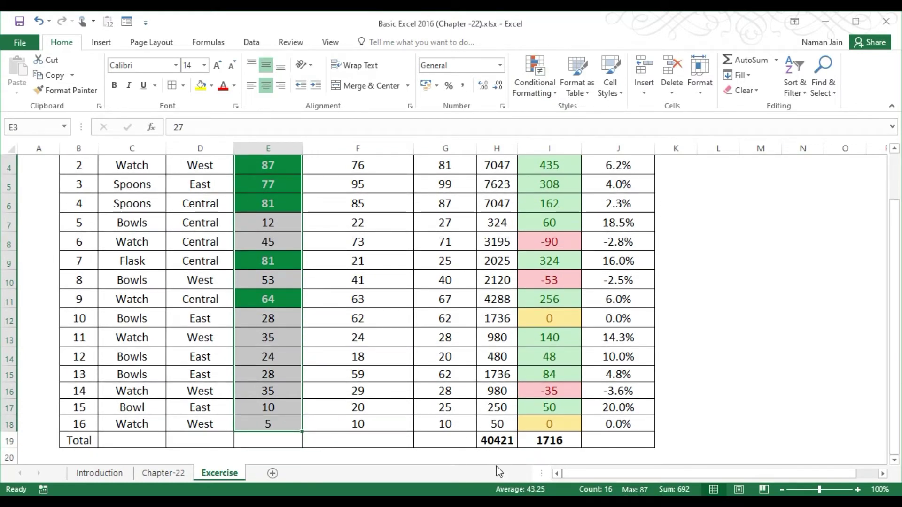
left_click_drag(899, 308, 897, 301)
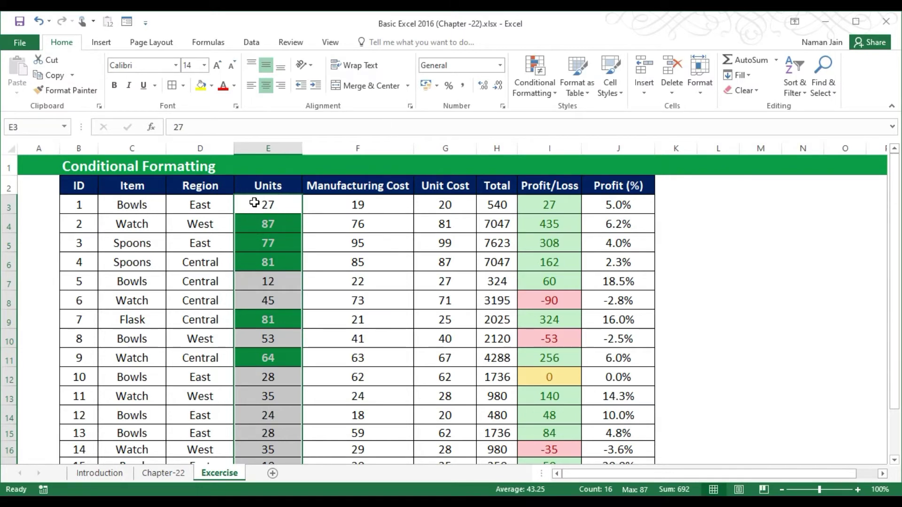
left_click(533, 85)
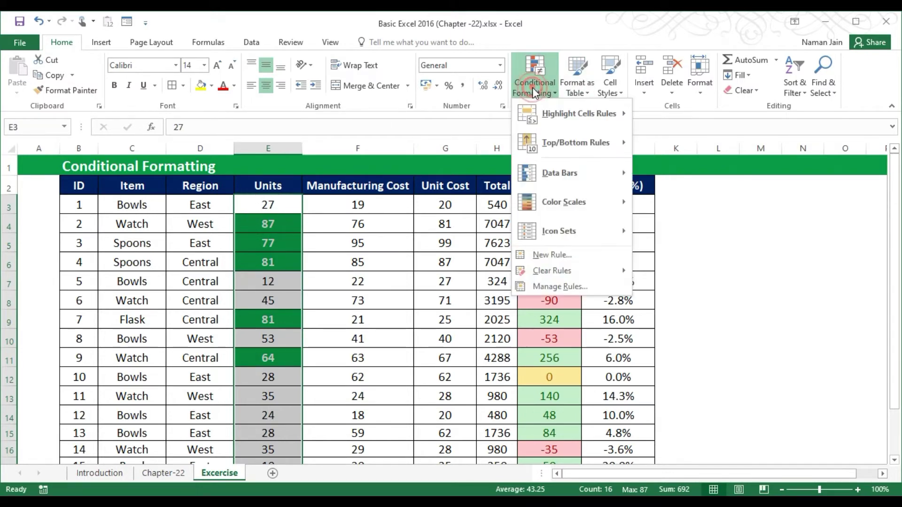
mouse_move(581, 275)
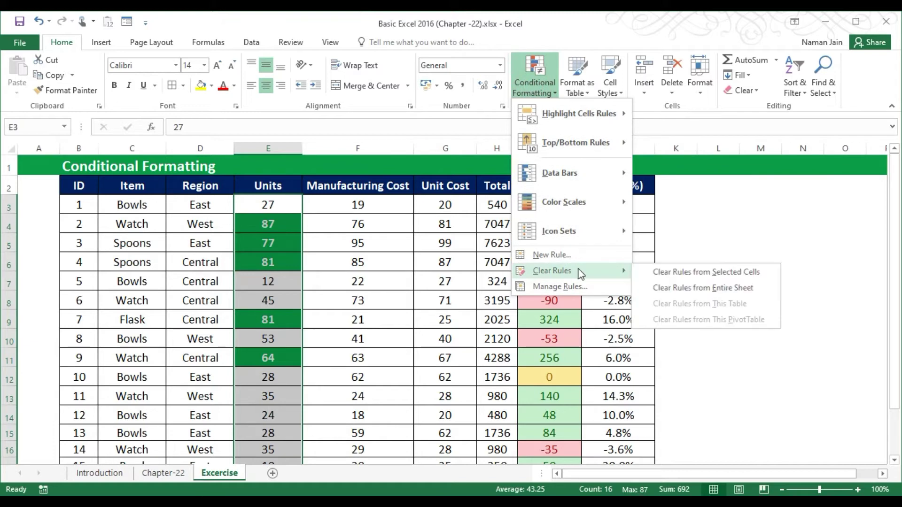
left_click(696, 277)
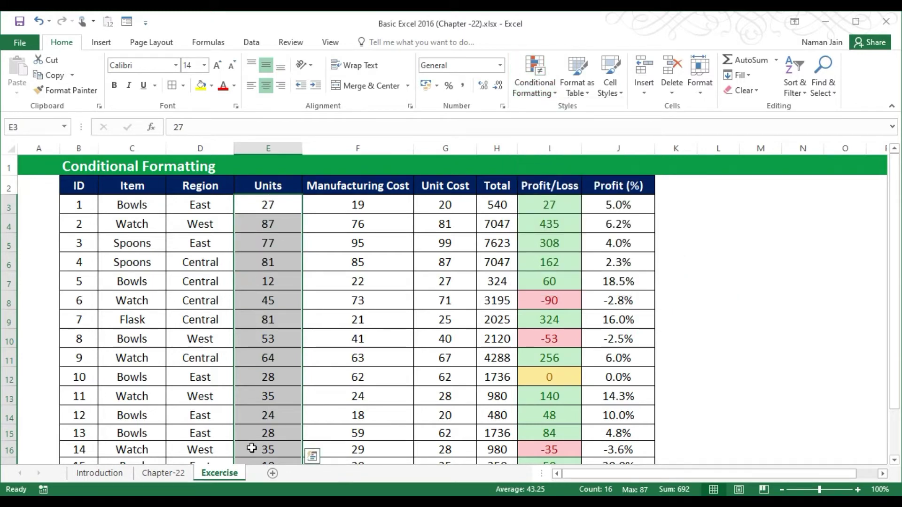
Apply an Above Average rule to Units cells E3:E18 with Green Fill with Dark Green Text
left_click(530, 75)
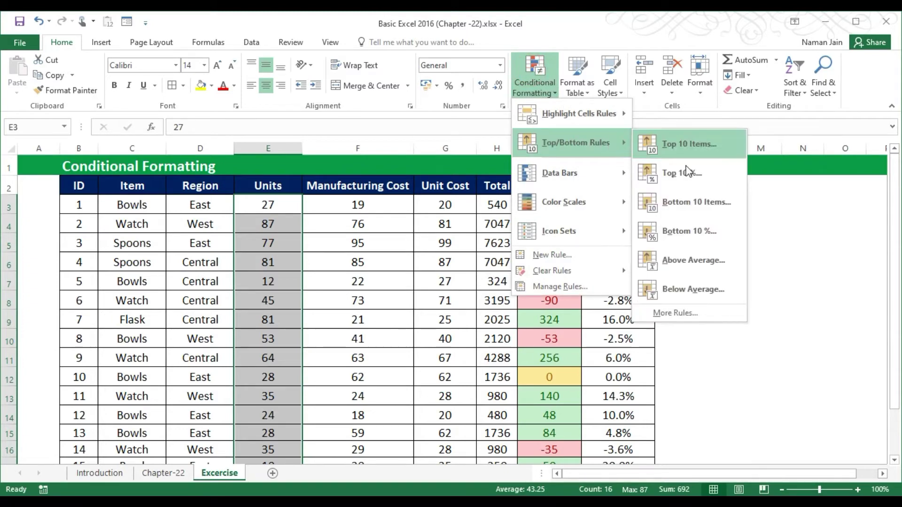
left_click(703, 259)
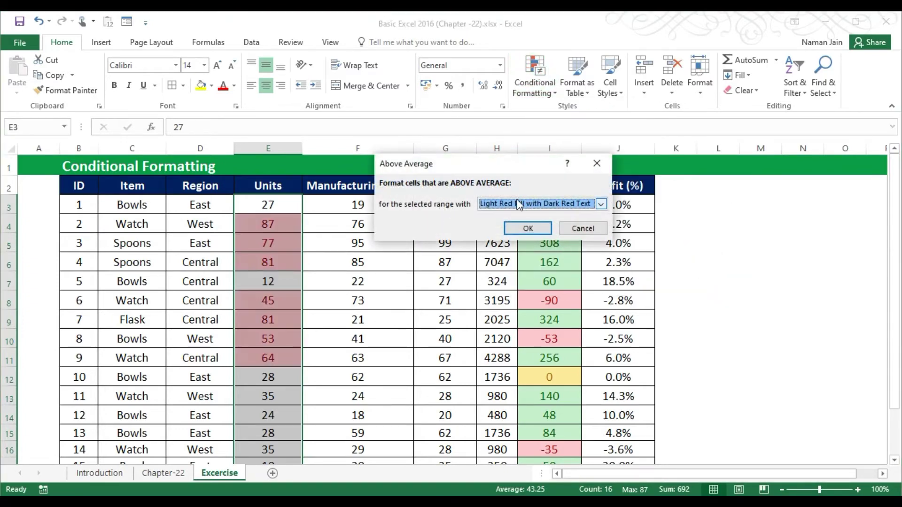
left_click(600, 206)
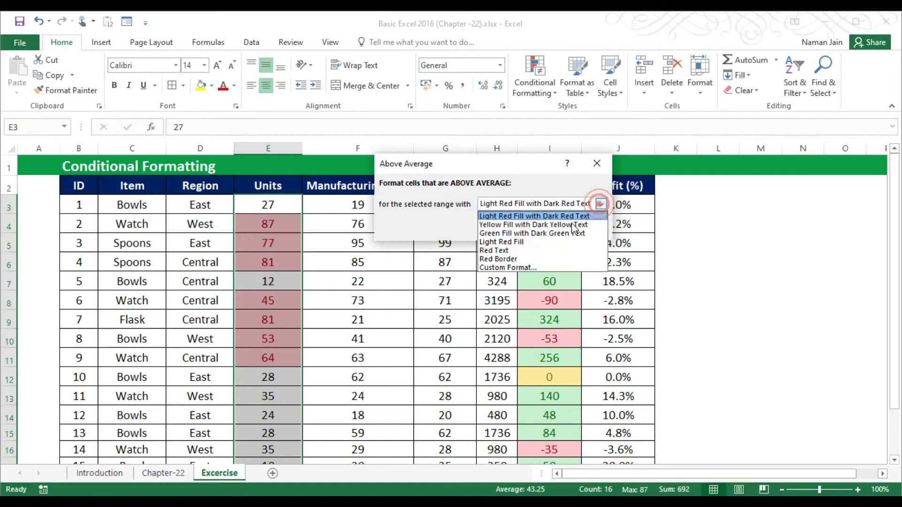
left_click(531, 234)
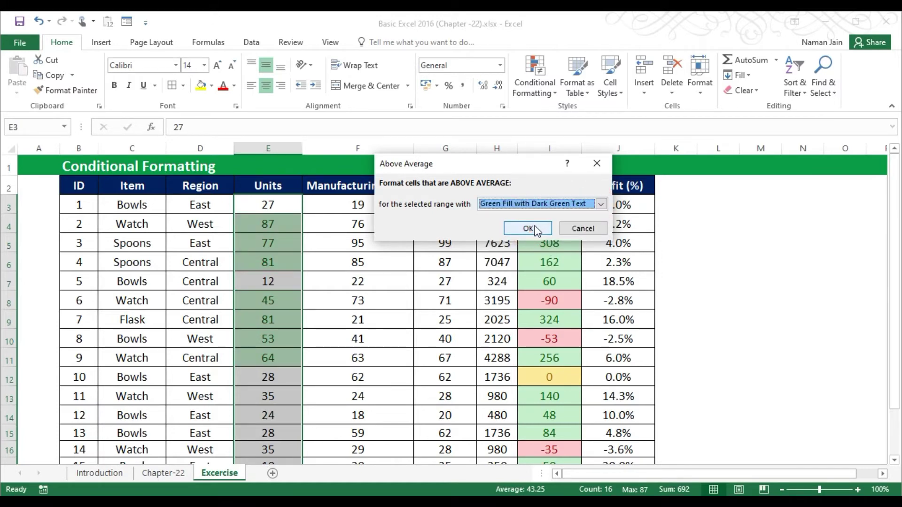
left_click(527, 229)
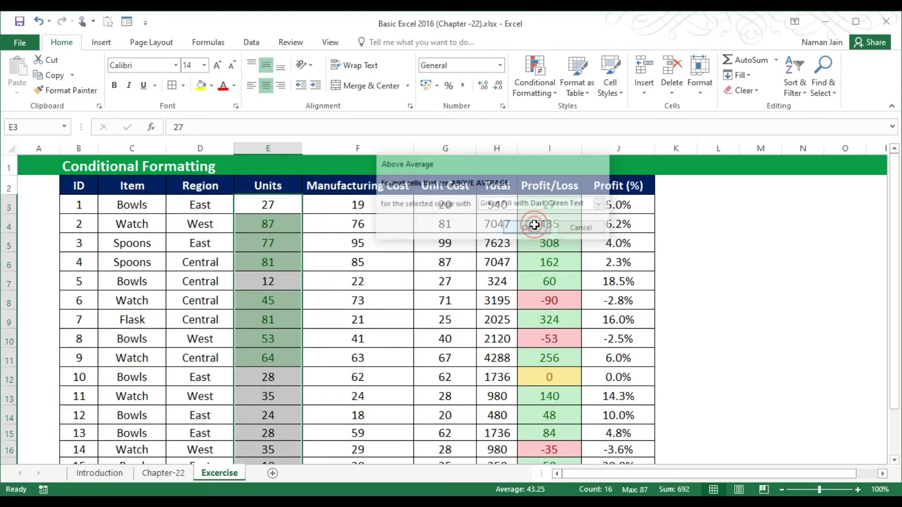
Examine the above-average highlighting down the Units column from E12 past the last row, and back up to the header
left_click(271, 375)
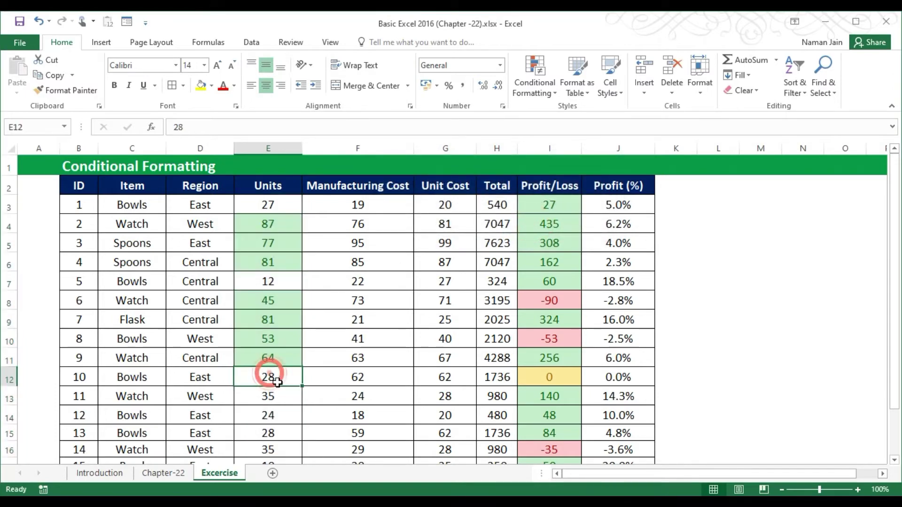
key("Down")
key("Down")
key("Down")
scroll(277, 382, "down", 1)
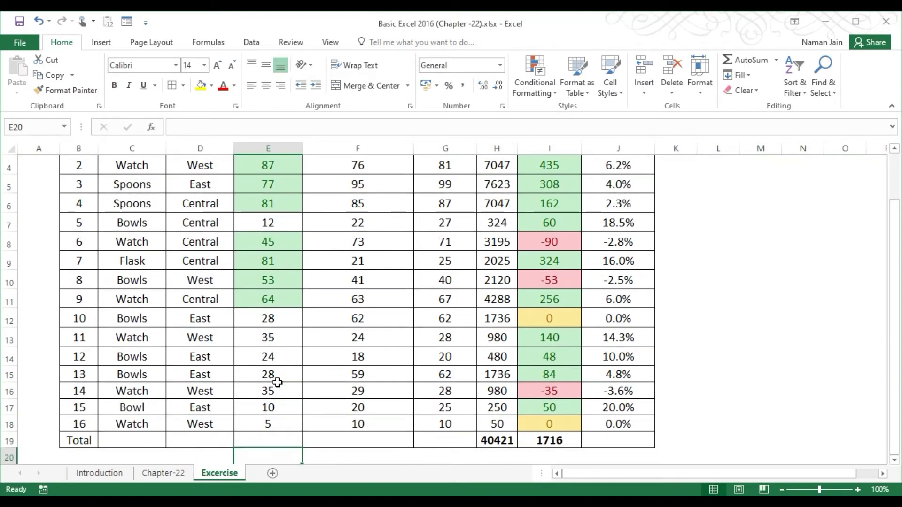
key("Down")
key("Down")
key("Up")
key("Up")
key("Up")
key("Up")
key("Up")
key("Up")
key("Up")
key("Up")
key("Up")
key("Up")
key("Up")
key("Up")
key("Up")
key("Up")
key("Up")
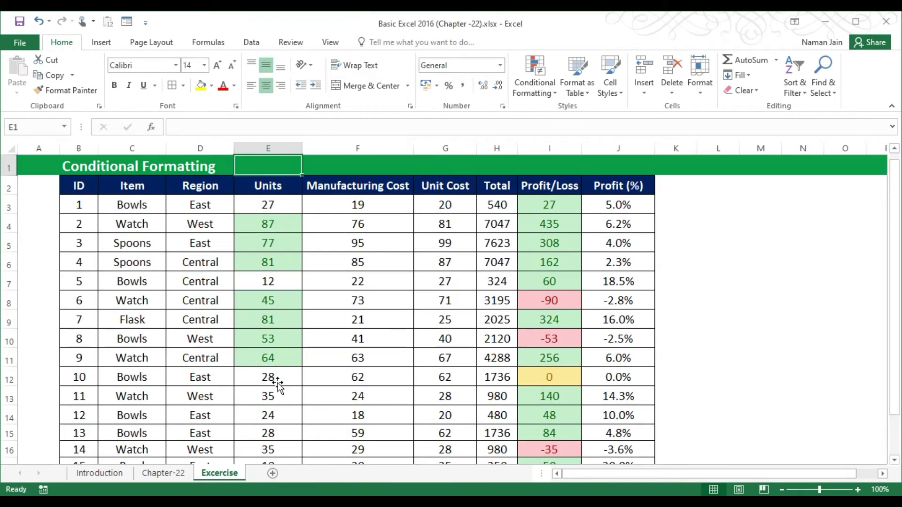
key("Down")
key("Down")
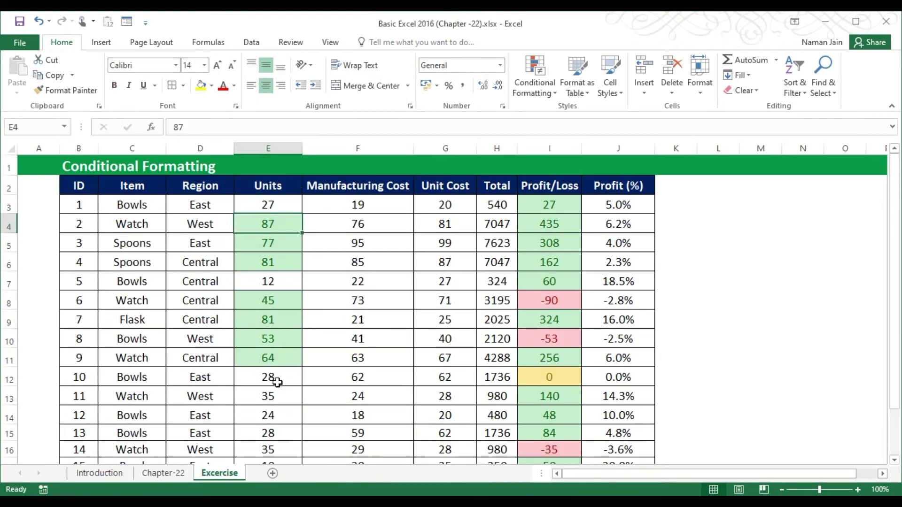
left_click(552, 86)
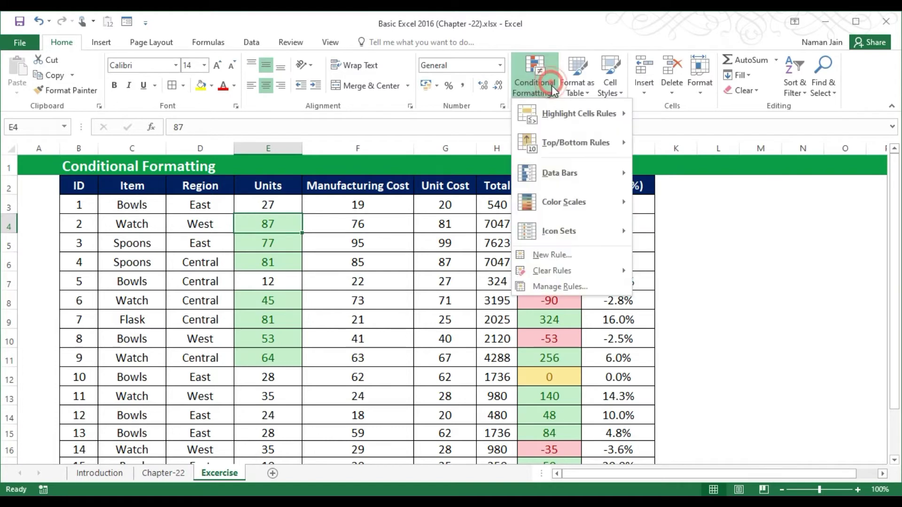
mouse_move(559, 170)
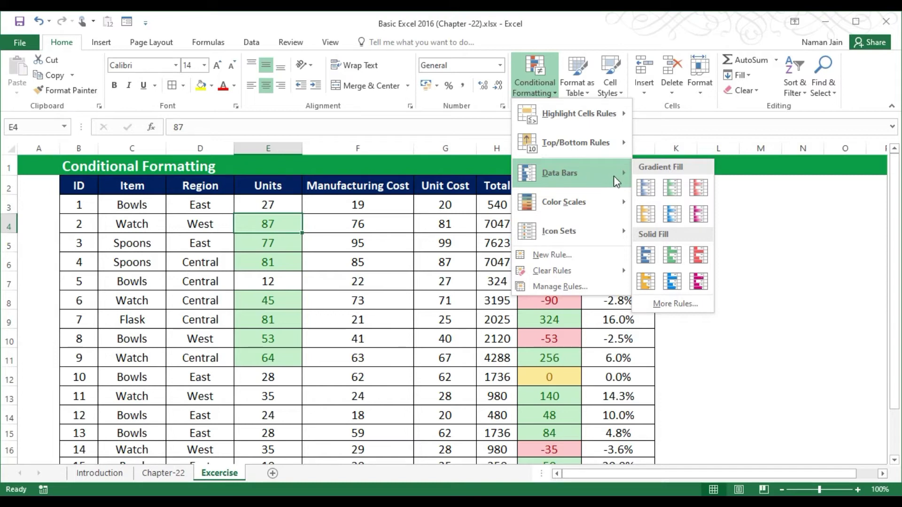
left_click(411, 266)
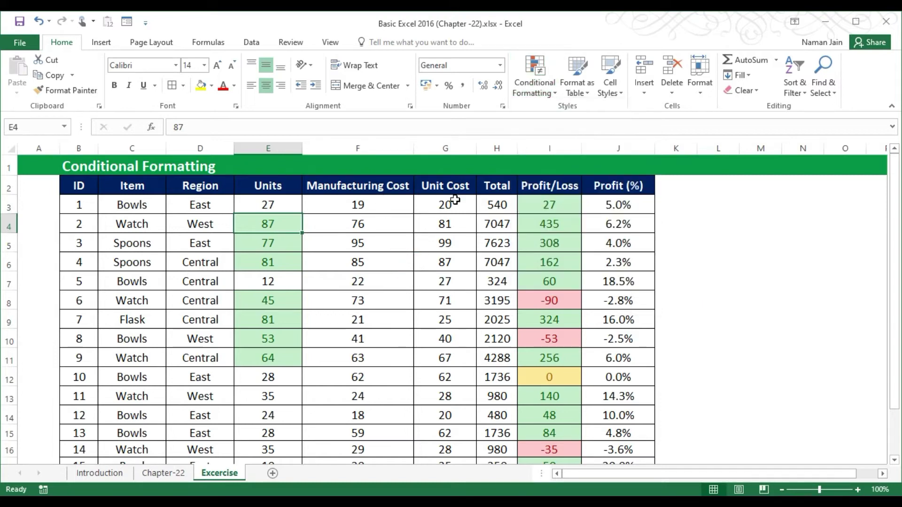
Add a data bar rule to Unit Cost cells G3:G18 with blue solid fill, no border, and automatic minimum and maximum
left_click_drag(445, 205, 453, 416)
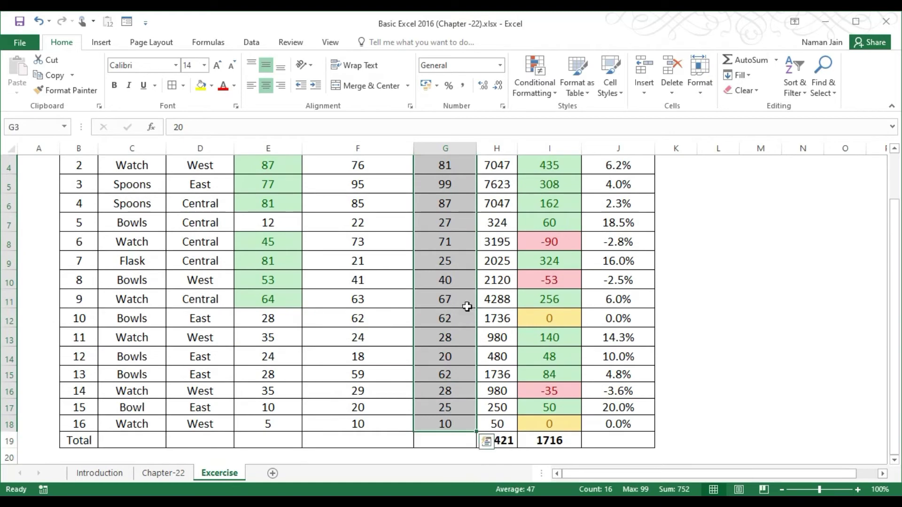
left_click(529, 82)
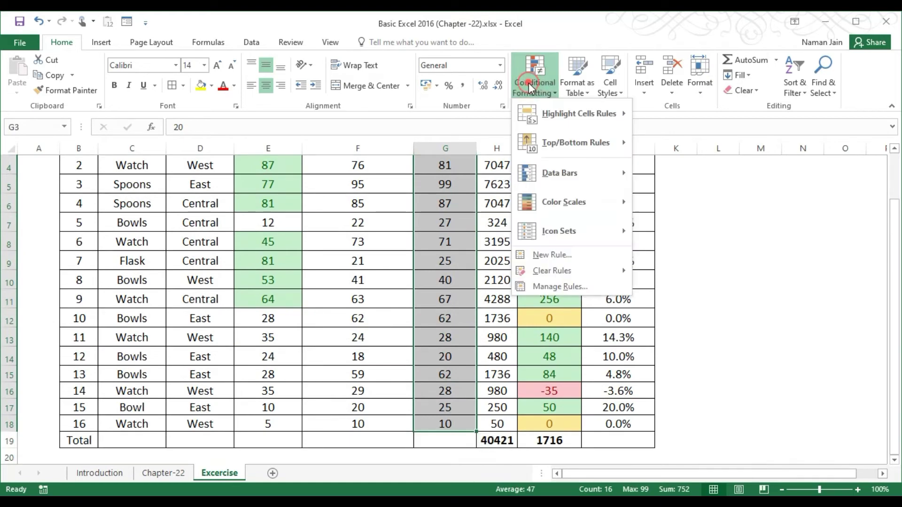
left_click(607, 177)
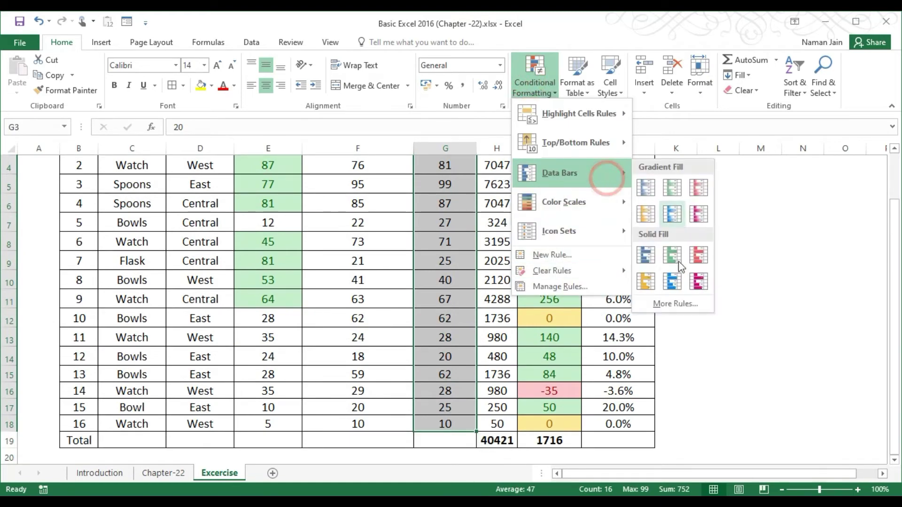
left_click(676, 306)
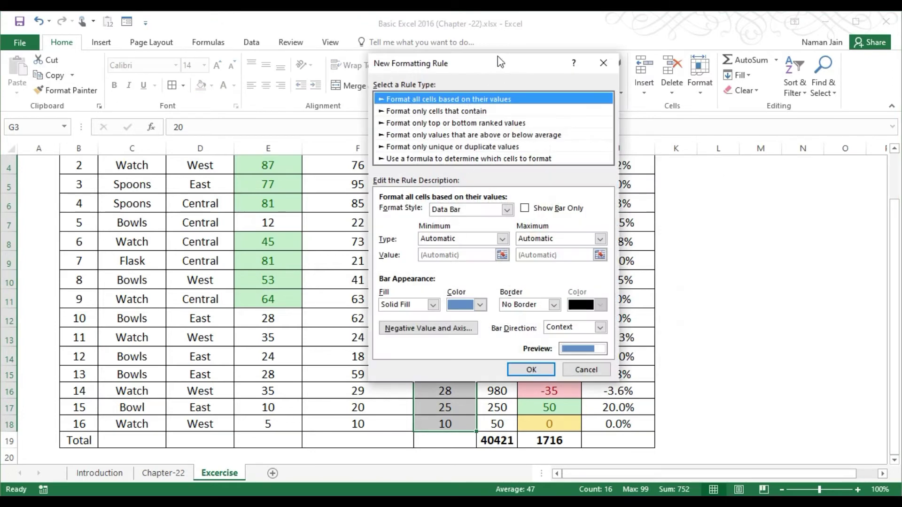
left_click_drag(517, 61, 703, 52)
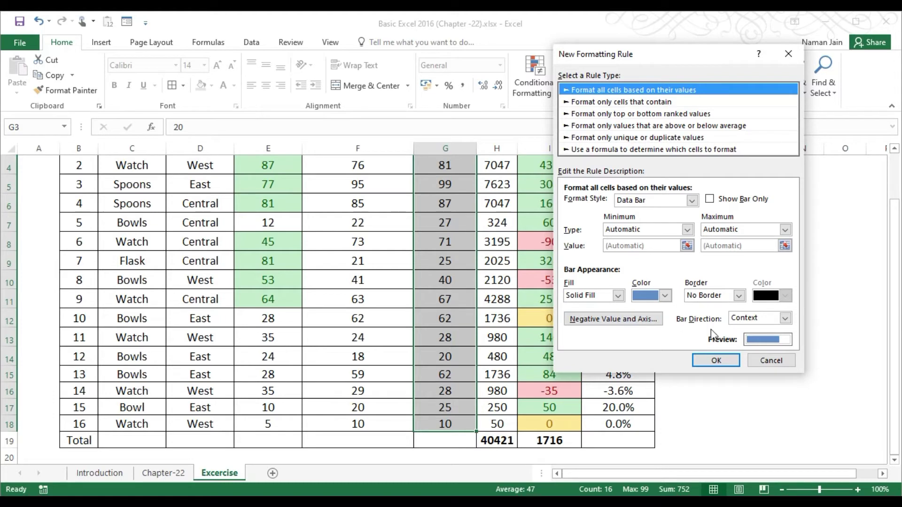
left_click(714, 360)
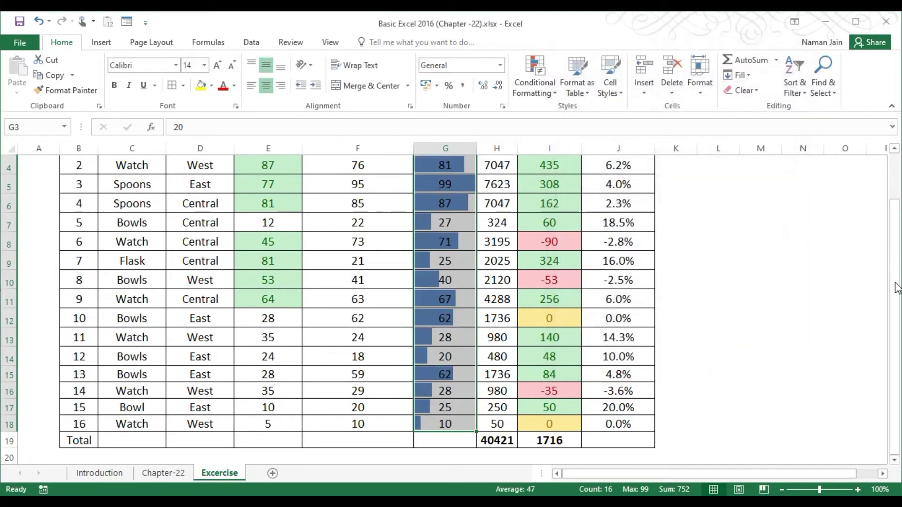
Compare the data bar lengths with the values in the Unit Cost column, cell by cell across G3:G18
left_click_drag(892, 282, 893, 227)
left_click(425, 427)
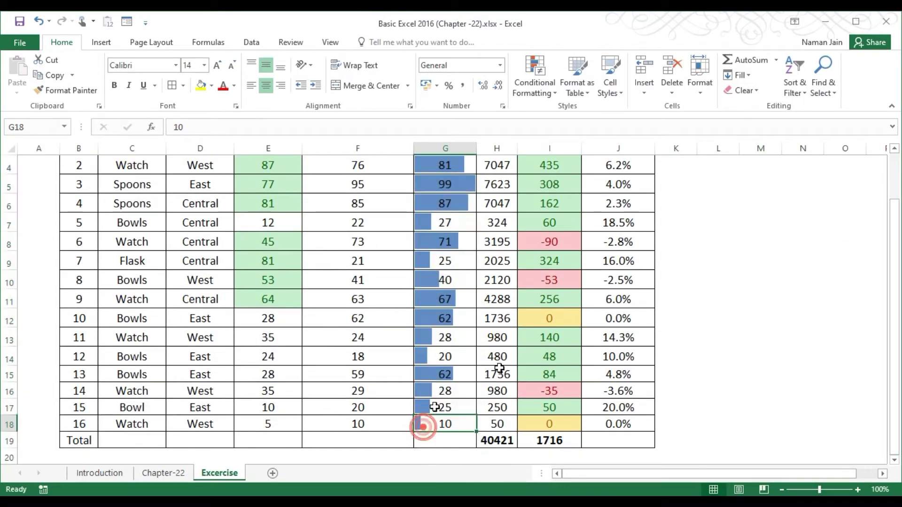
left_click(455, 180)
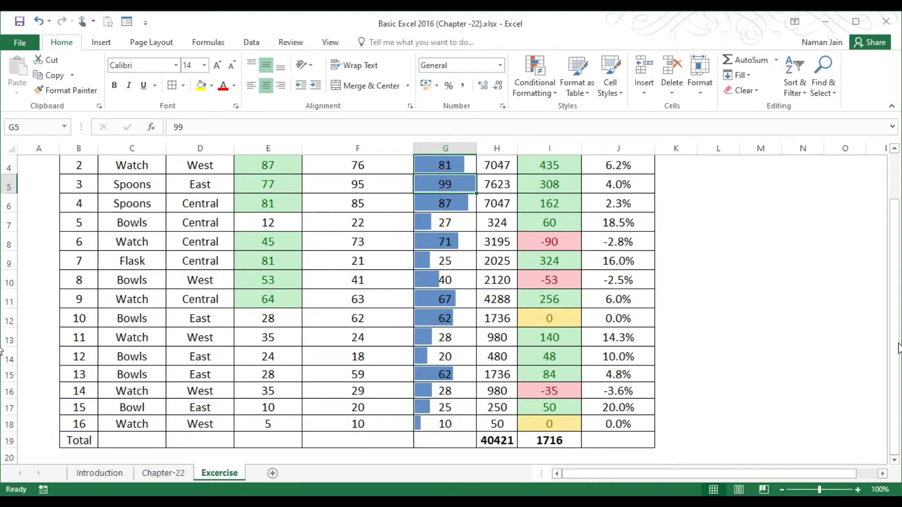
left_click_drag(895, 337, 895, 291)
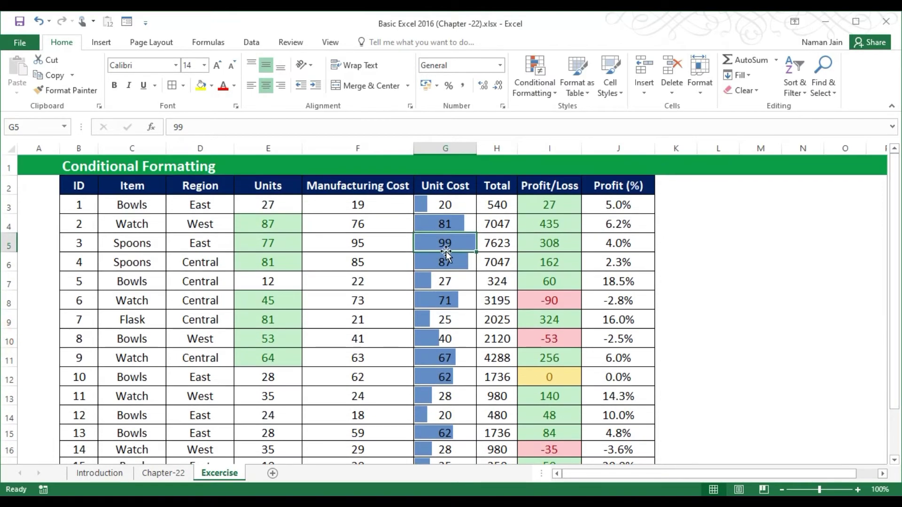
left_click(442, 207)
left_click_drag(441, 207, 438, 416)
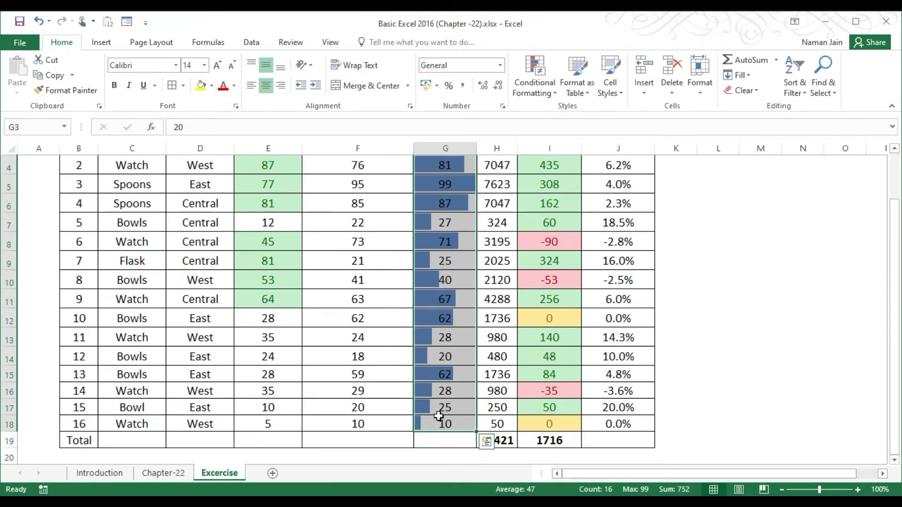
left_click(455, 185)
left_click(450, 206)
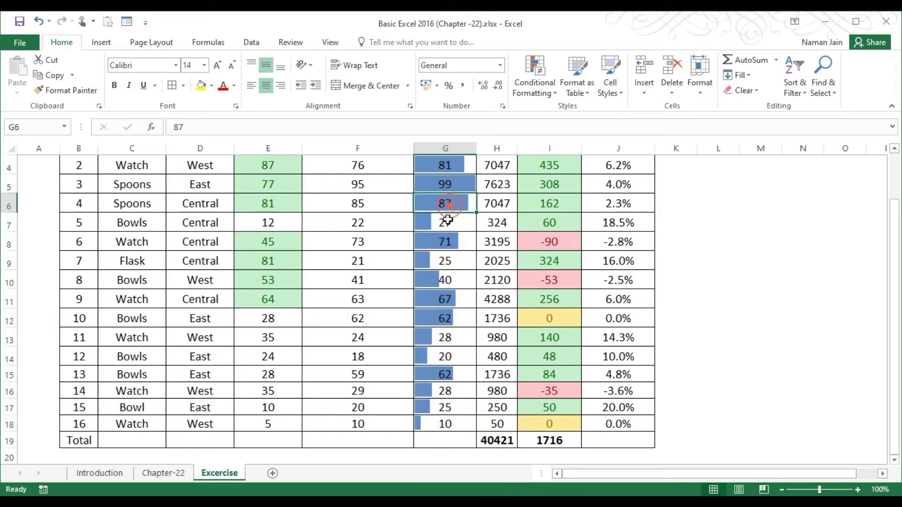
left_click(447, 221)
left_click(440, 241)
left_click(432, 281)
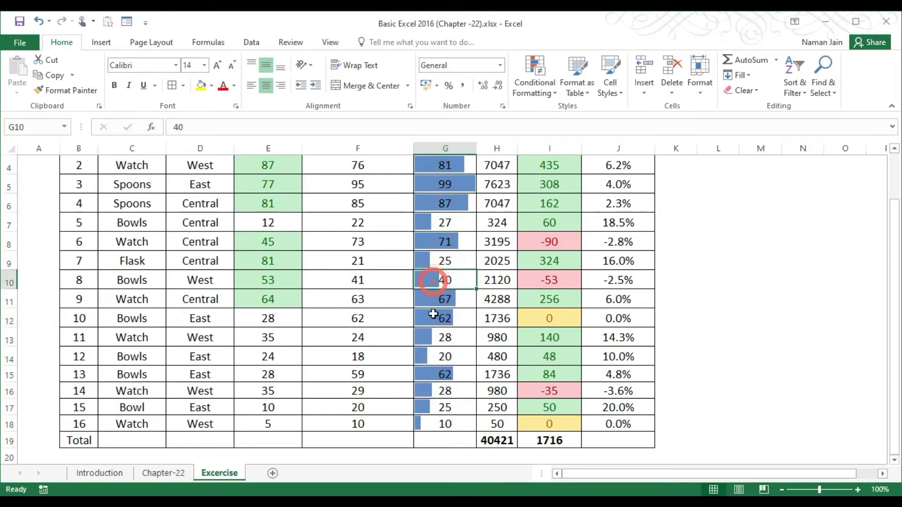
left_click(433, 318)
left_click(431, 337)
left_click(430, 356)
left_click(429, 391)
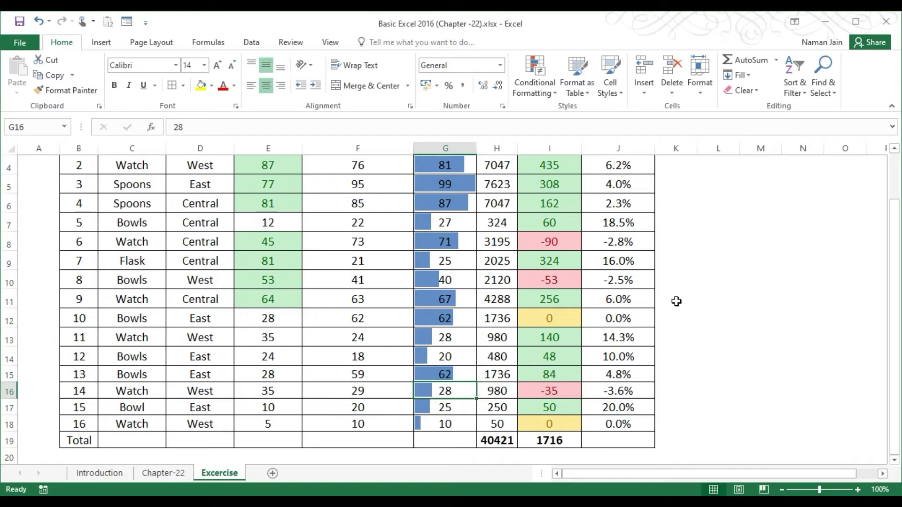
Add a 2-Color Scale rule to Profit (%) cells J3:J18, from orange for the lowest value to green for the highest
left_click_drag(895, 252, 895, 205)
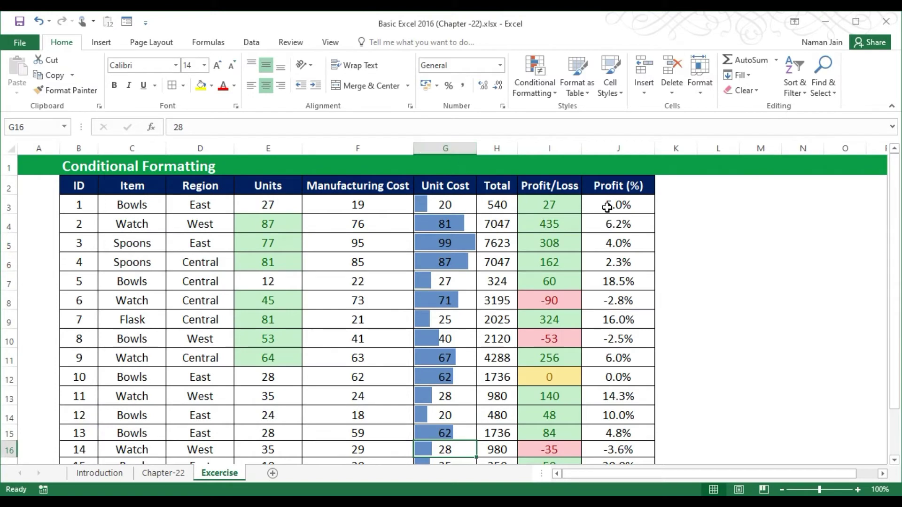
left_click_drag(606, 207, 603, 416)
left_click(535, 78)
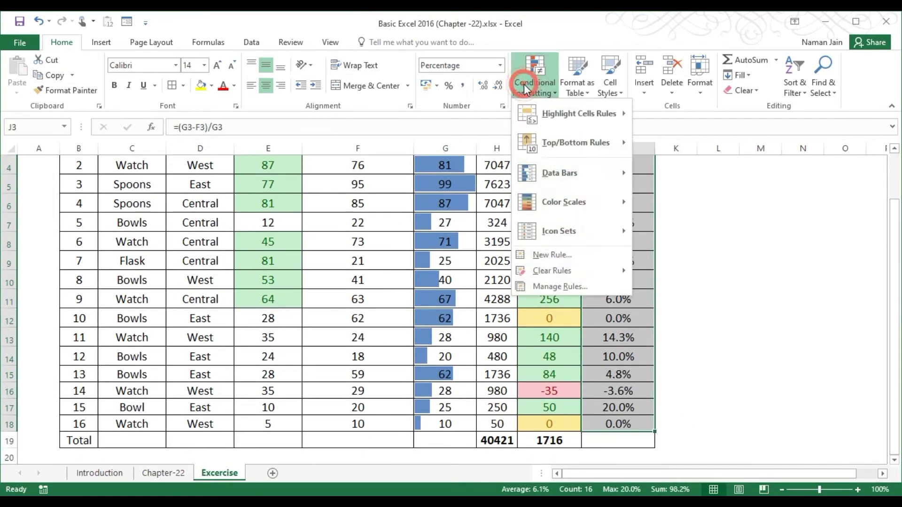
mouse_move(609, 210)
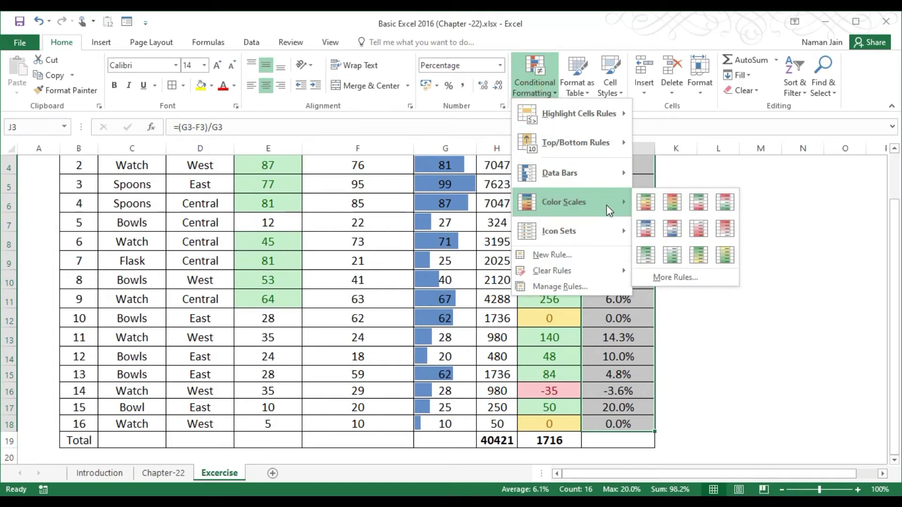
left_click(672, 279)
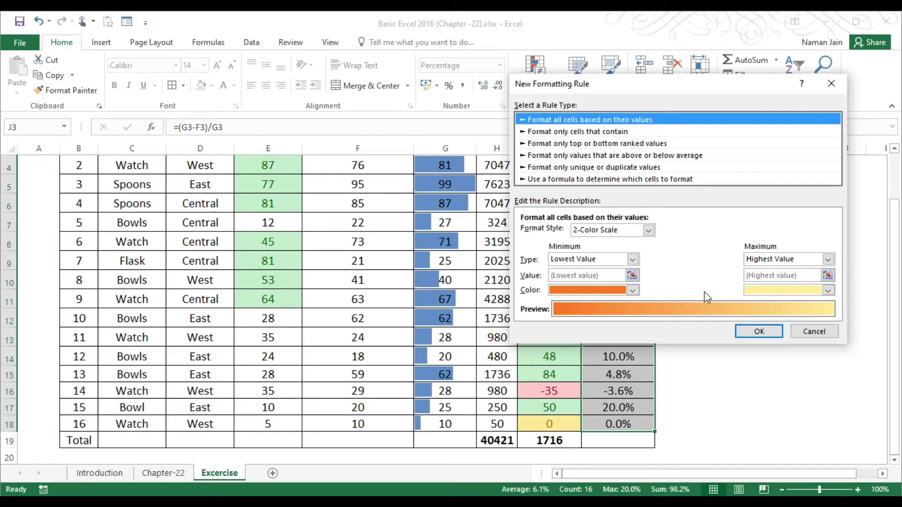
left_click(828, 291)
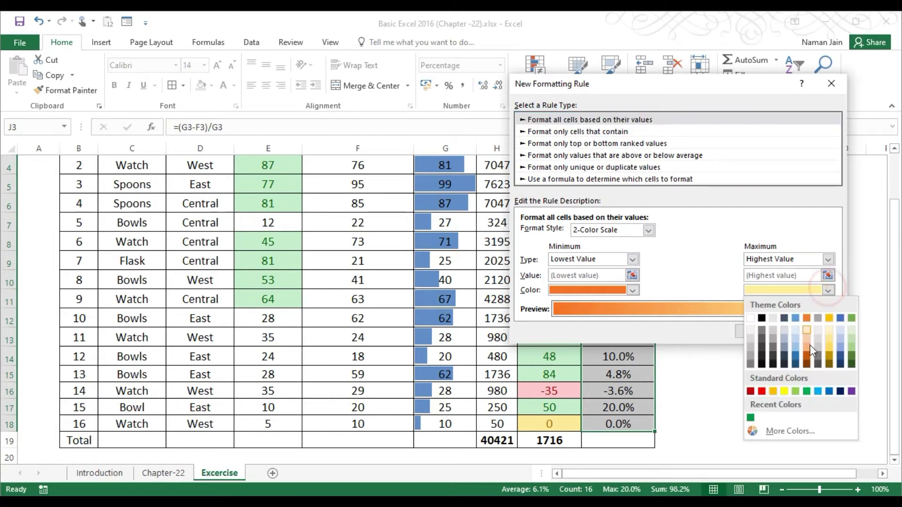
left_click(806, 391)
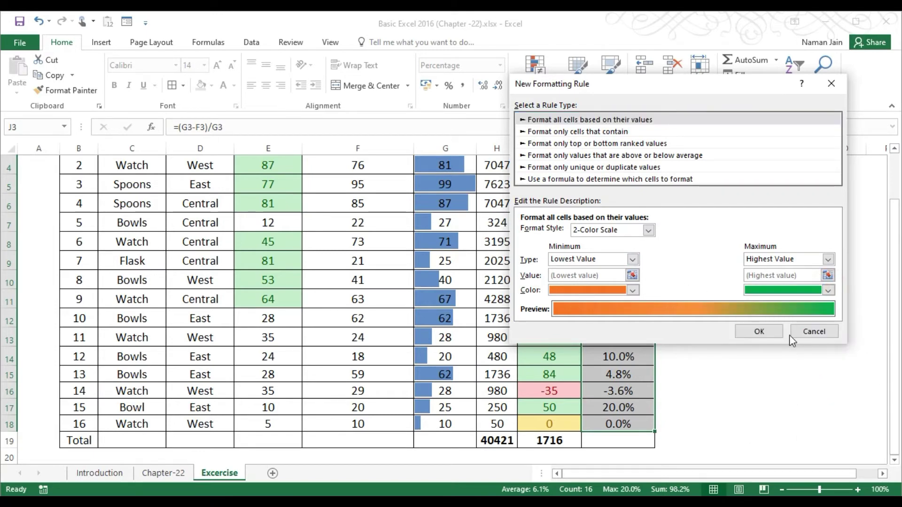
left_click(759, 331)
Examine the color scale shading of Profit (%) cells J4, J8, J9, J11 and J12
left_click_drag(894, 338, 894, 291)
left_click(588, 226)
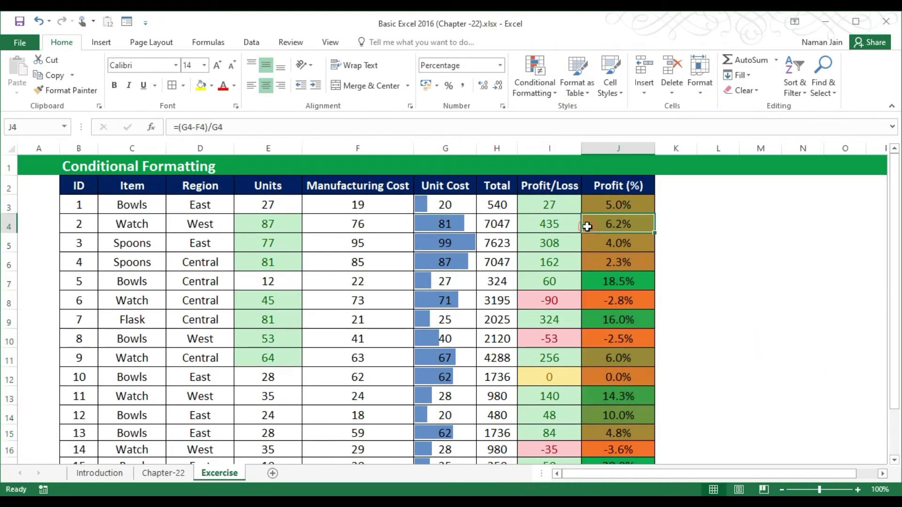
left_click(622, 301)
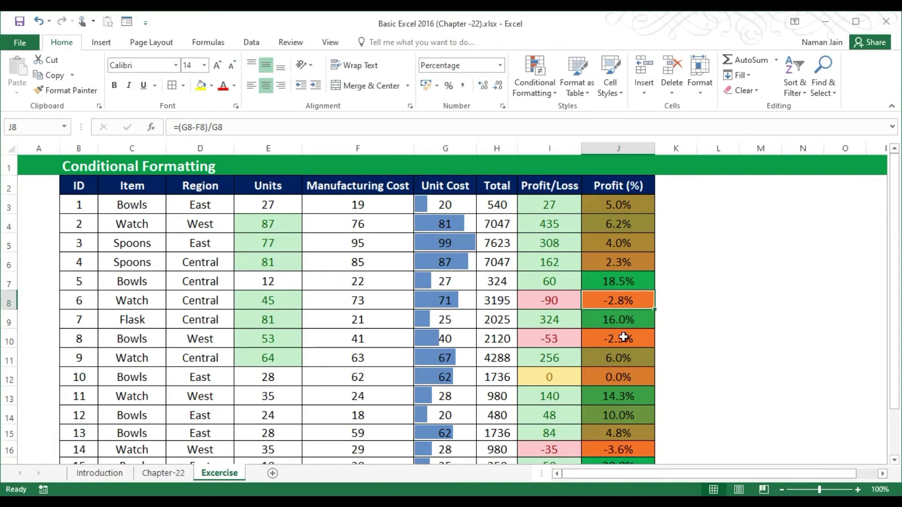
mouse_move(623, 309)
left_mouse_down()
mouse_move(623, 237)
mouse_move(627, 320)
mouse_move(629, 294)
left_mouse_up()
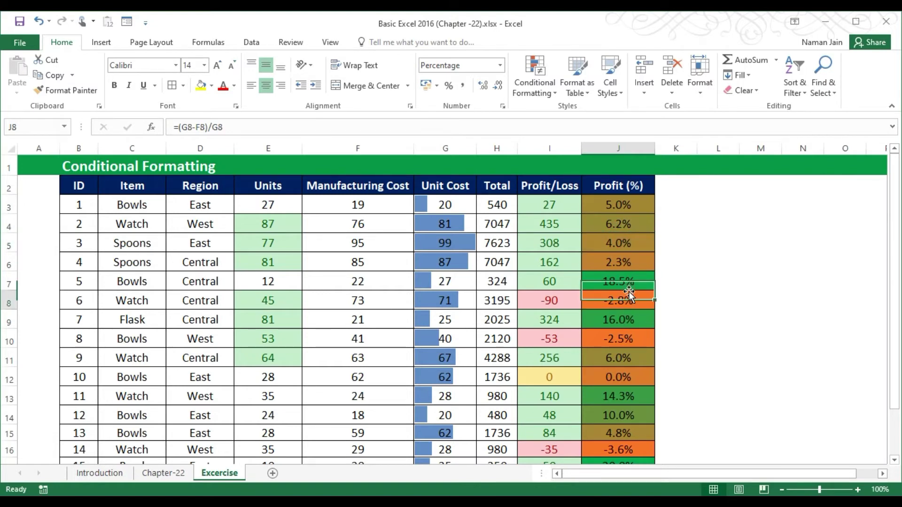
left_click(622, 323)
left_click(619, 361)
left_click(618, 376)
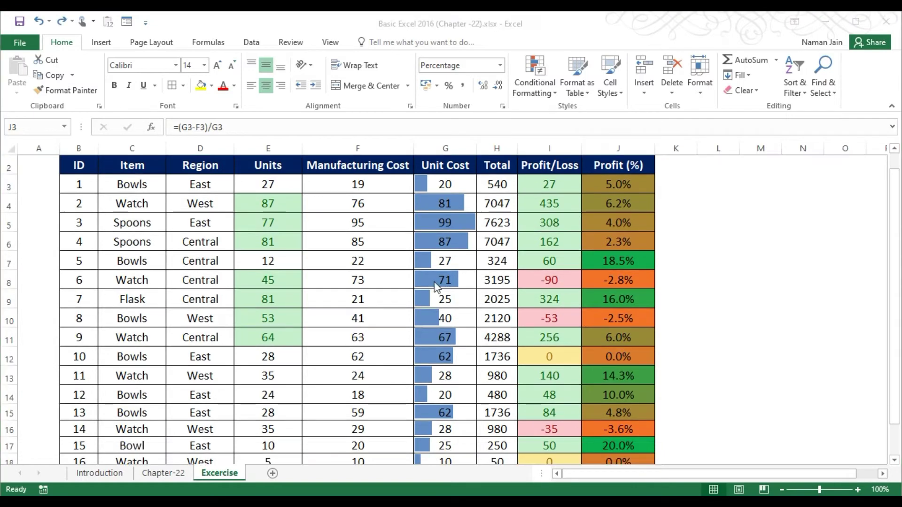
left_click(497, 289)
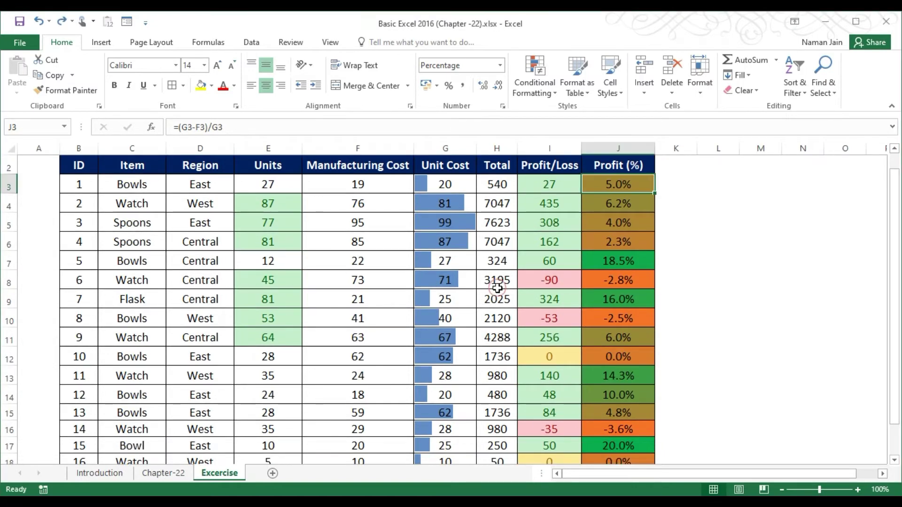
left_click(545, 89)
mouse_move(572, 231)
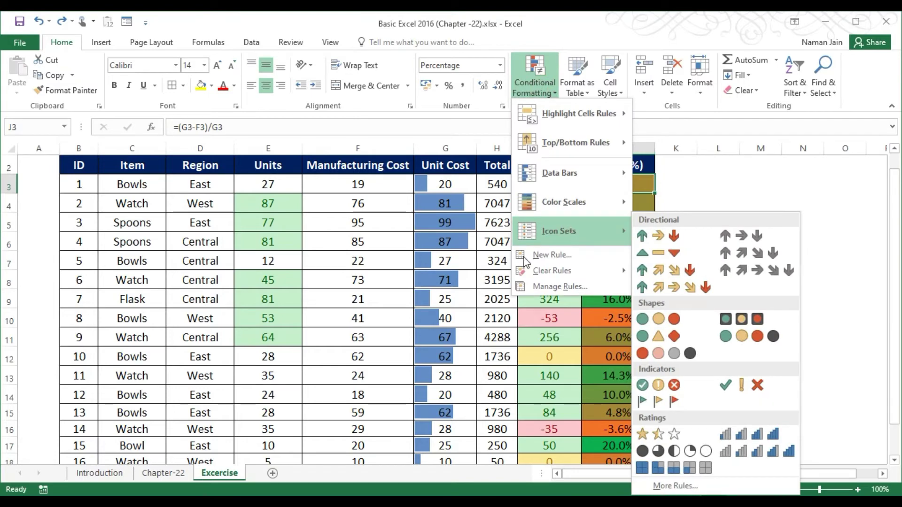
left_click(441, 310)
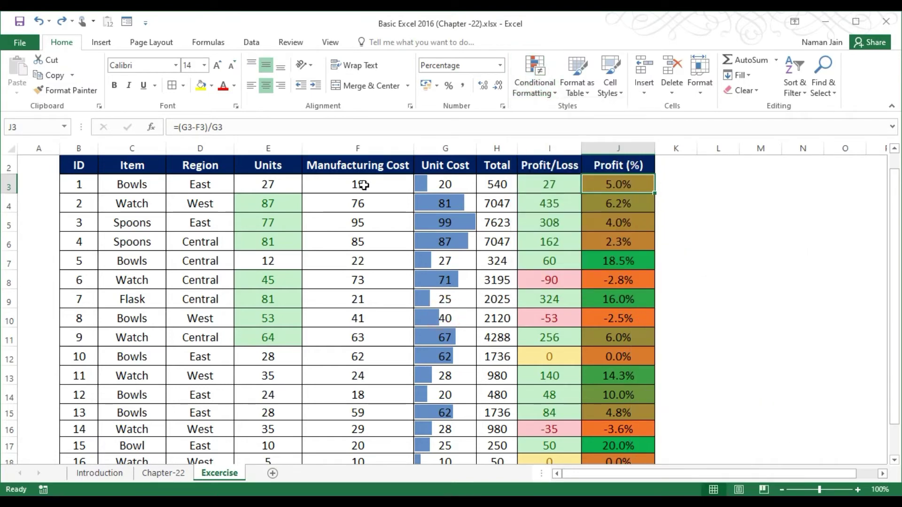
Apply the green, yellow and red 3 Arrows icon set to Manufacturing Cost cells F3:F18
left_click_drag(359, 184, 350, 426)
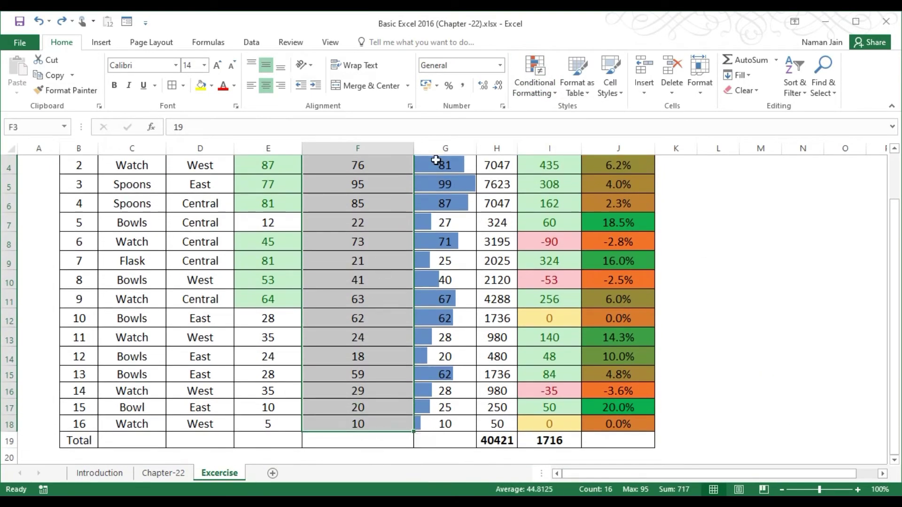
left_click(534, 87)
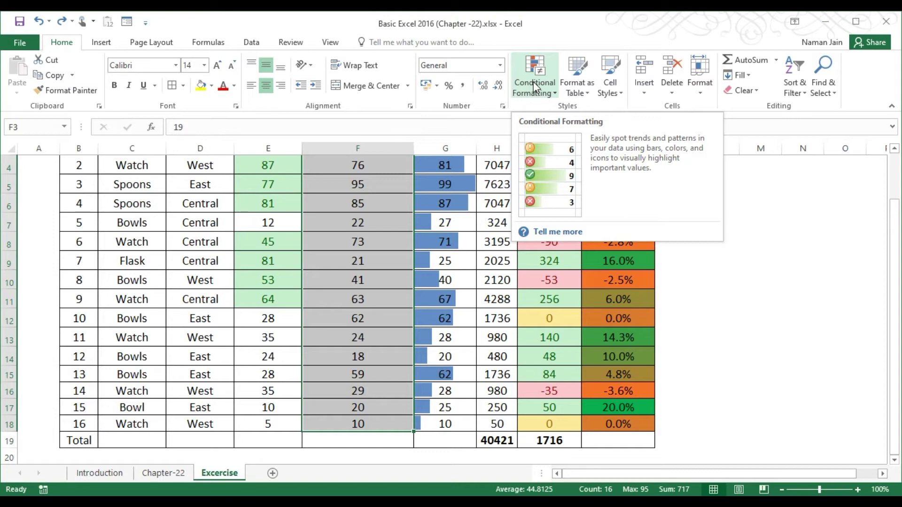
left_click(533, 84)
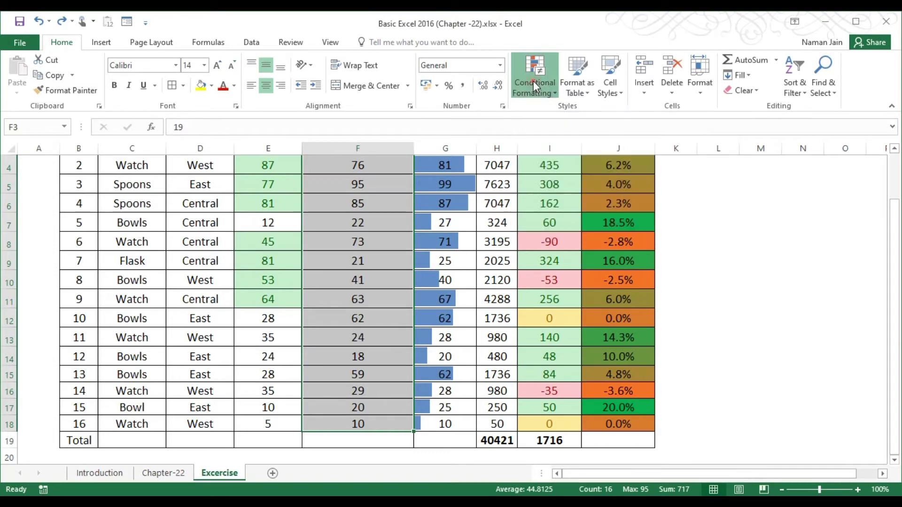
mouse_move(574, 234)
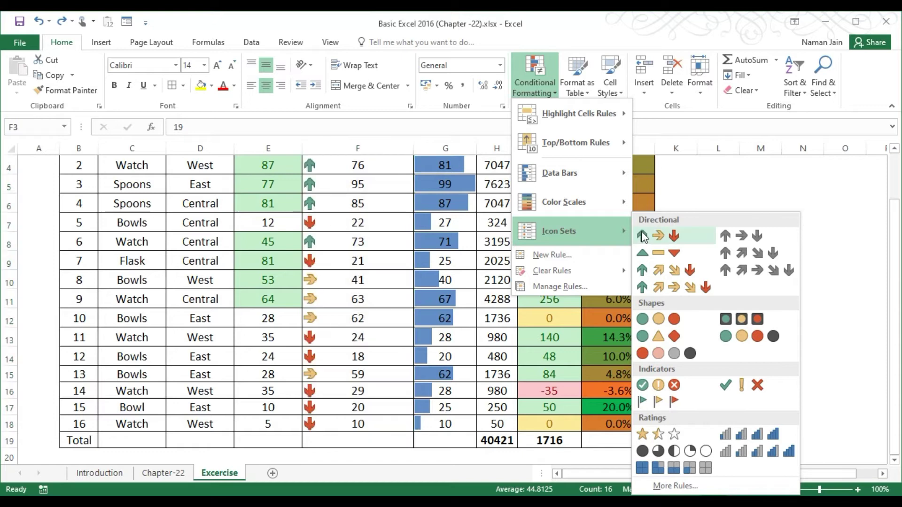
mouse_move(608, 114)
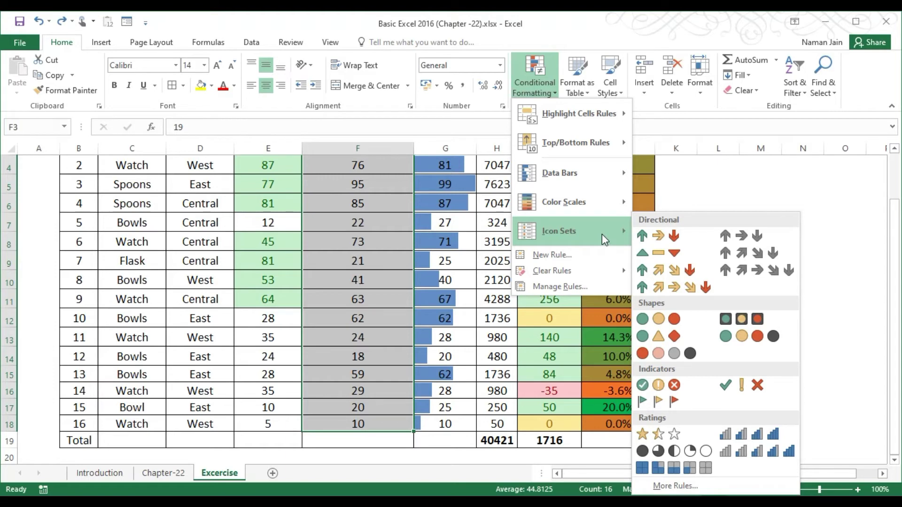
left_click(659, 236)
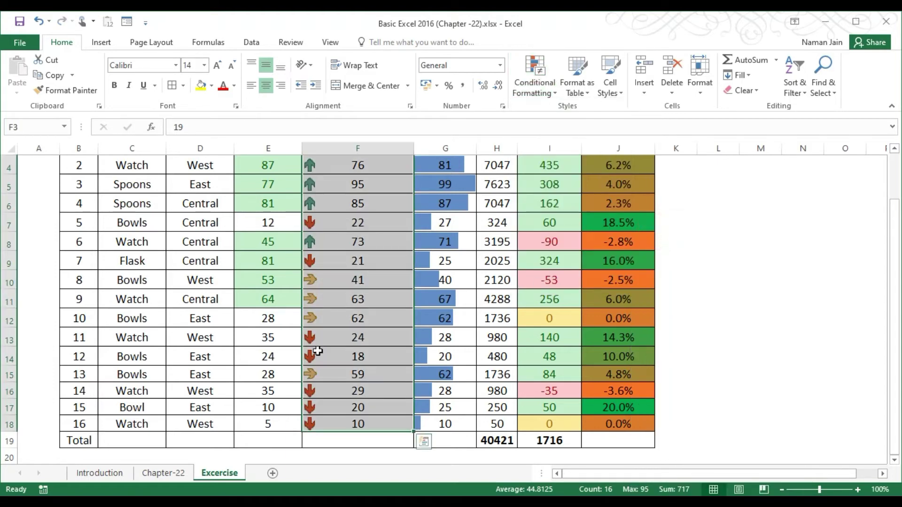
Open the icon set rule on Manufacturing Cost cells F3:F18 for editing, keeping the column in view
scroll(895, 263, "up", 1)
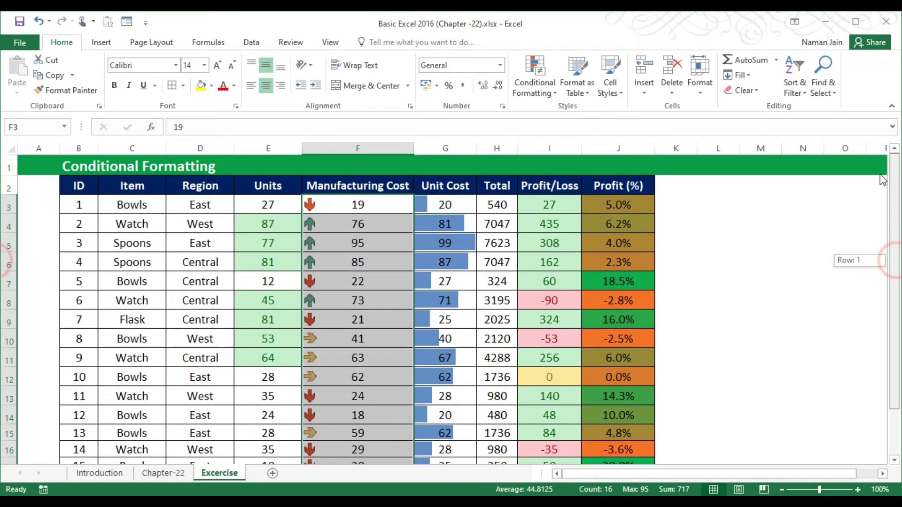
left_click_drag(894, 188, 894, 233)
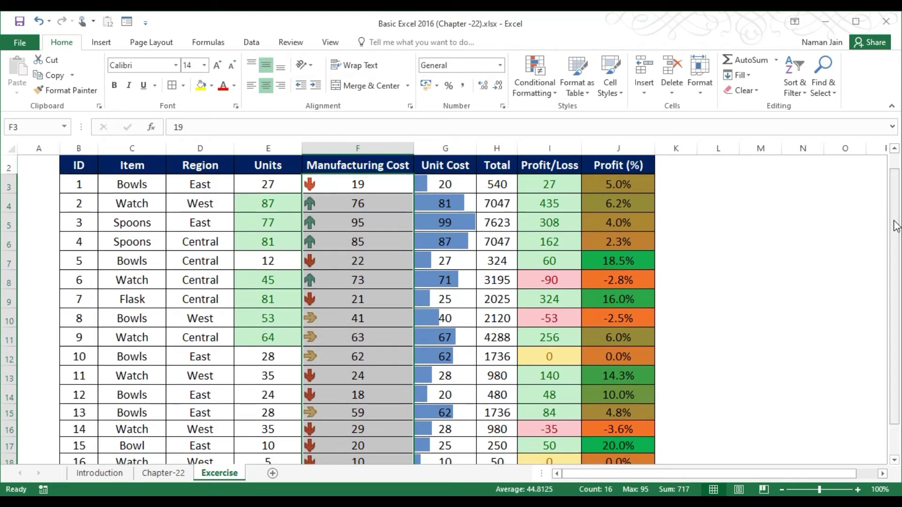
left_click(536, 93)
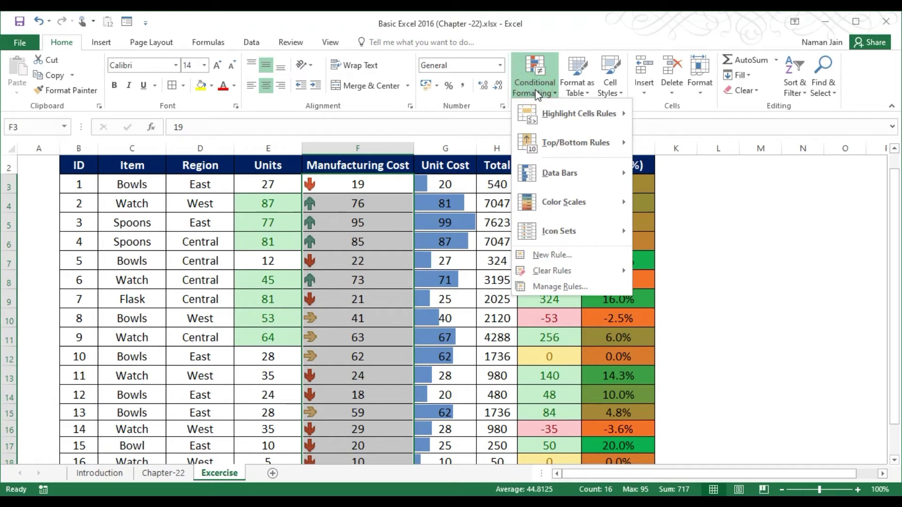
left_click(570, 292)
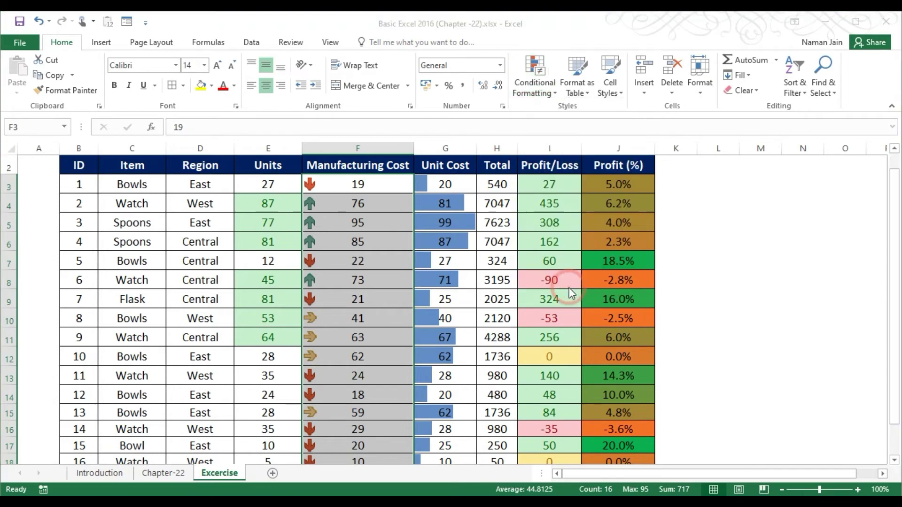
left_click(278, 178)
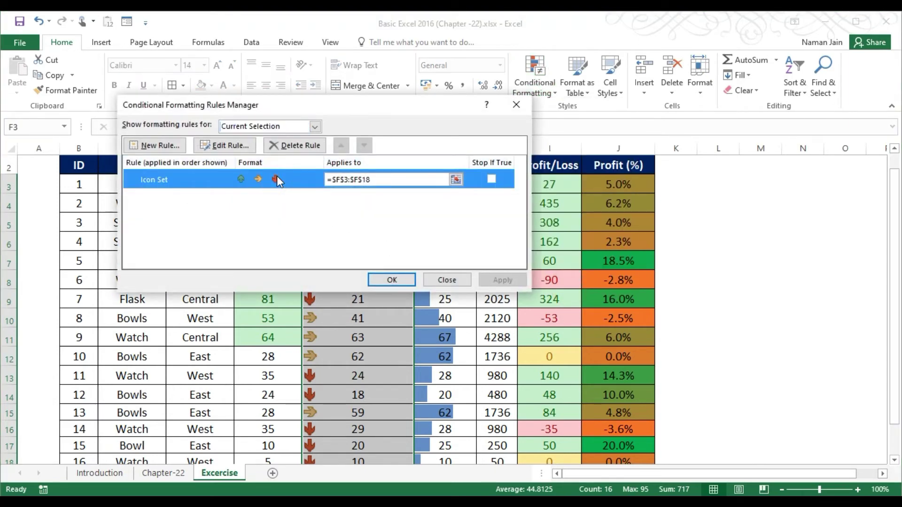
left_click_drag(282, 110, 590, 136)
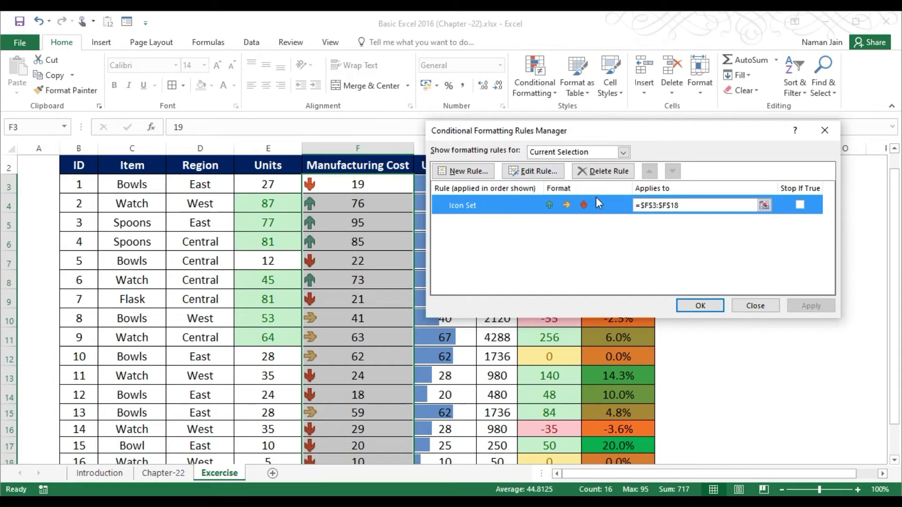
left_click(550, 172)
left_click_drag(554, 77, 475, 45)
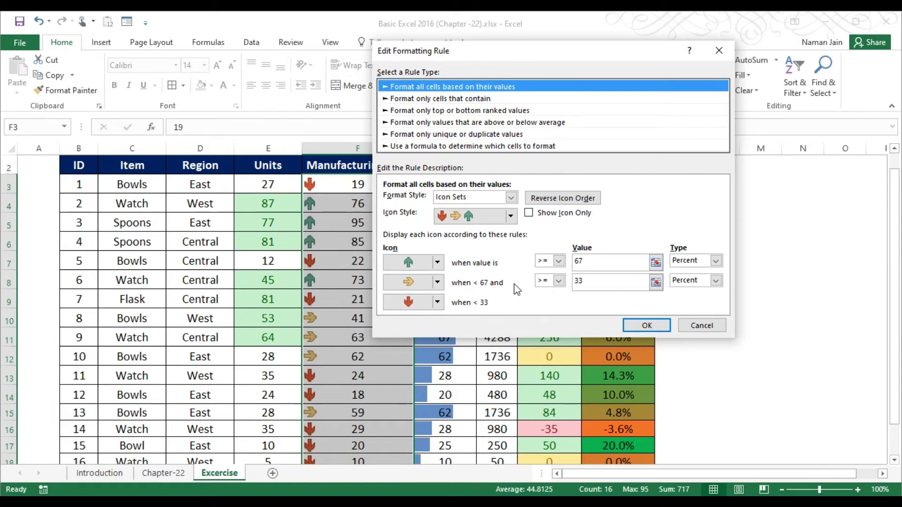
left_click(583, 282)
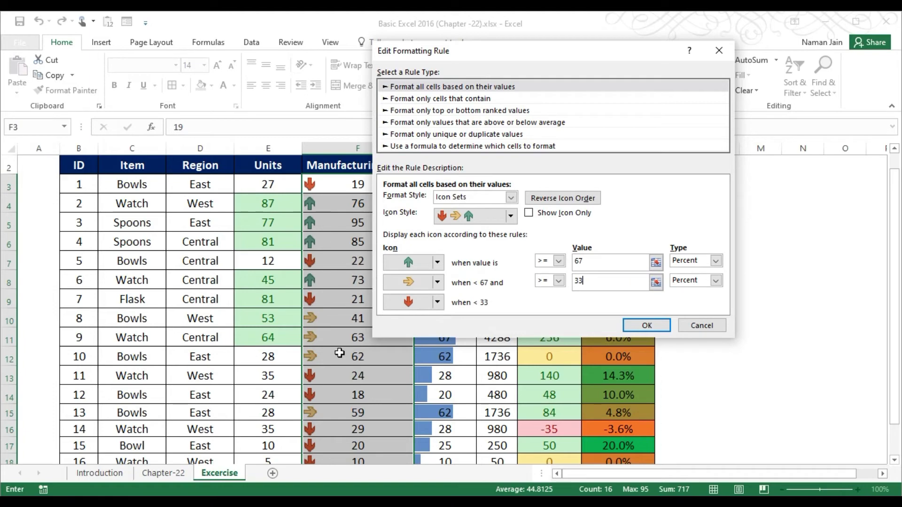
left_click_drag(449, 54, 512, 63)
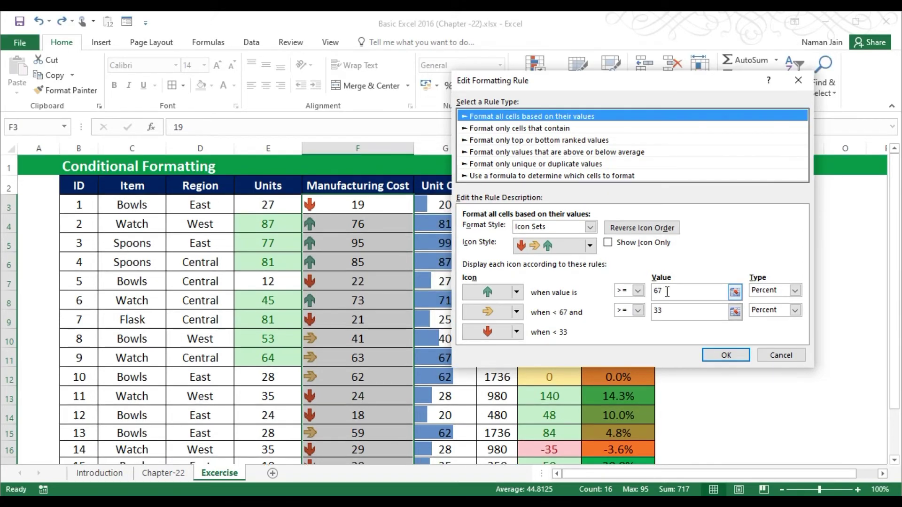
Set the green up arrow threshold of the icon set rule to >= 10 with type Number
left_click(667, 292)
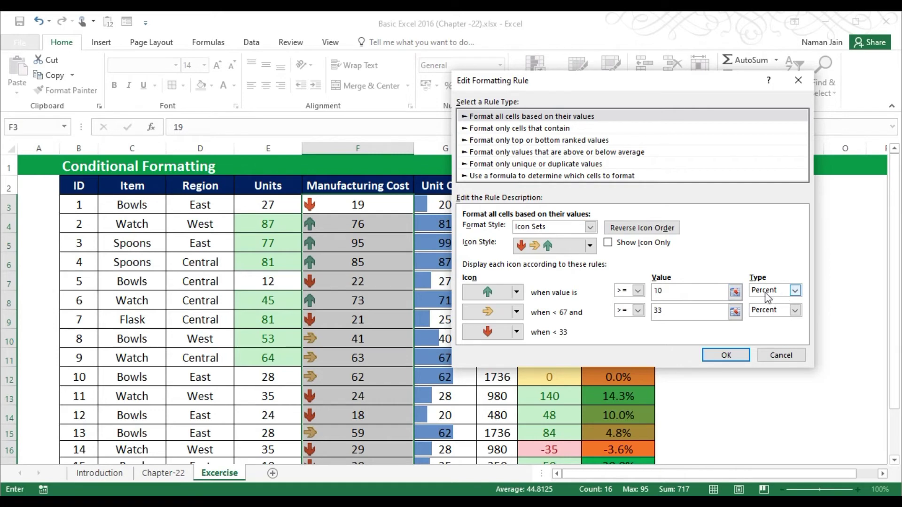
left_click(795, 290)
left_click(778, 302)
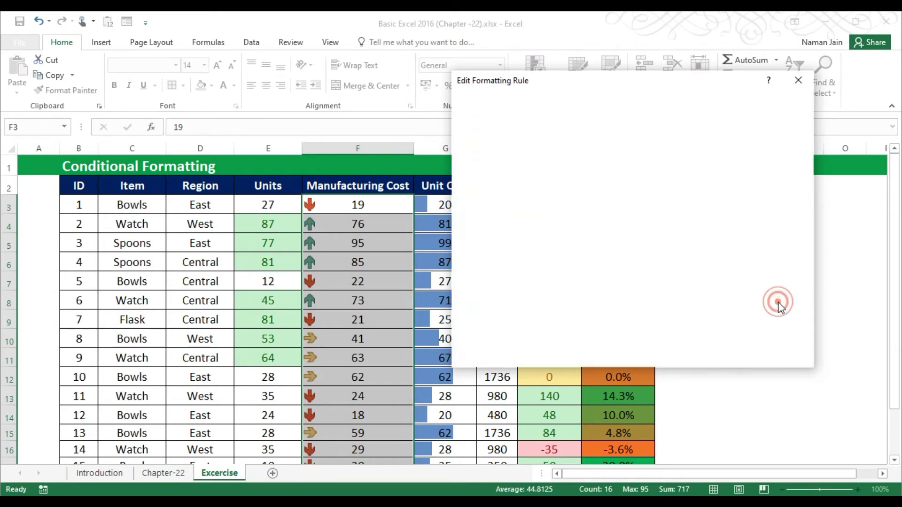
left_click(668, 293)
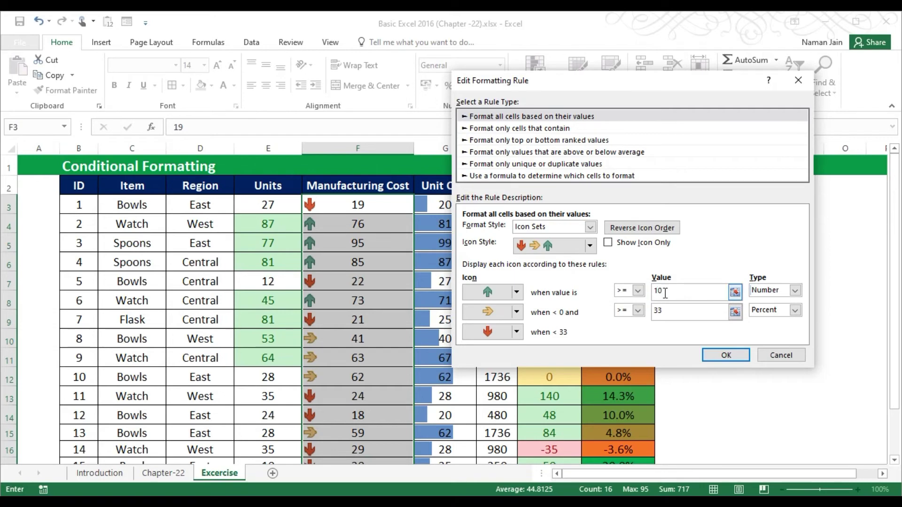
Set the yellow sideways arrow threshold to >= 5 with type Number and apply the edited icon set rule
left_click(670, 310)
left_click(795, 310)
left_click(782, 322)
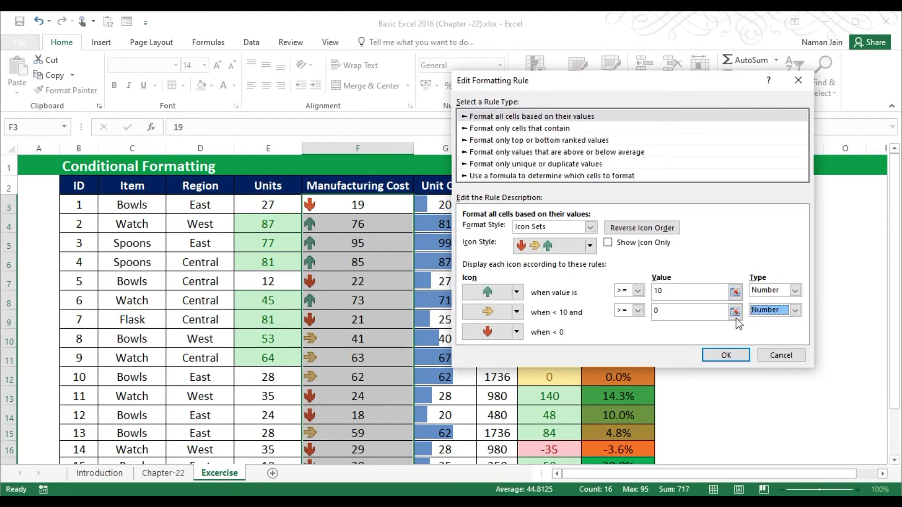
left_click(671, 307)
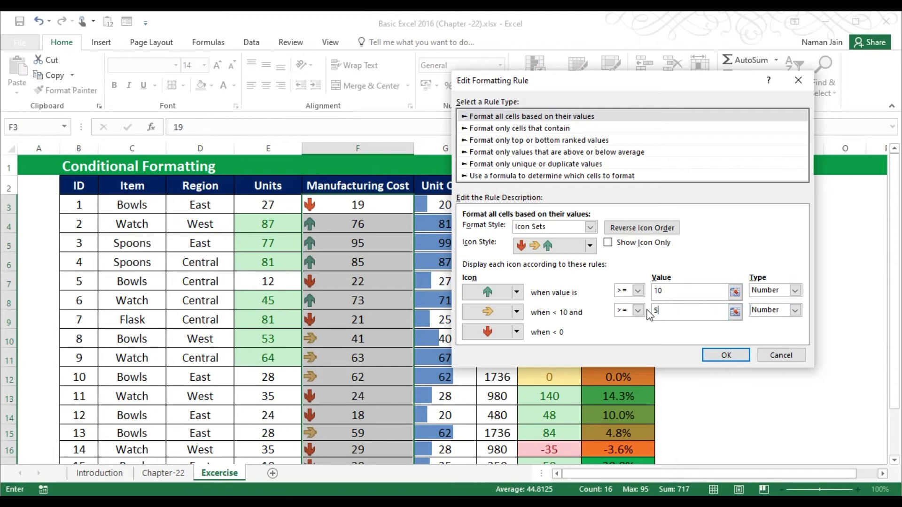
left_click(677, 291)
left_click(726, 355)
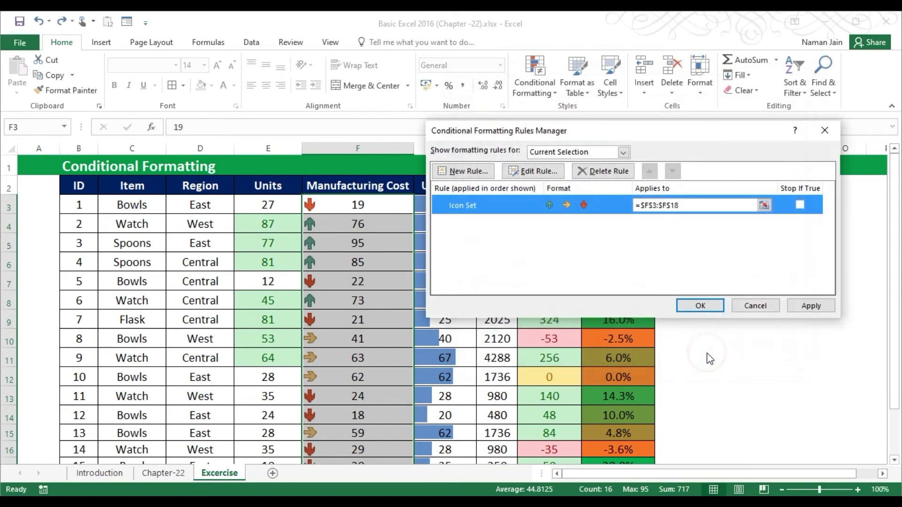
left_click(809, 305)
left_click_drag(460, 134, 498, 136)
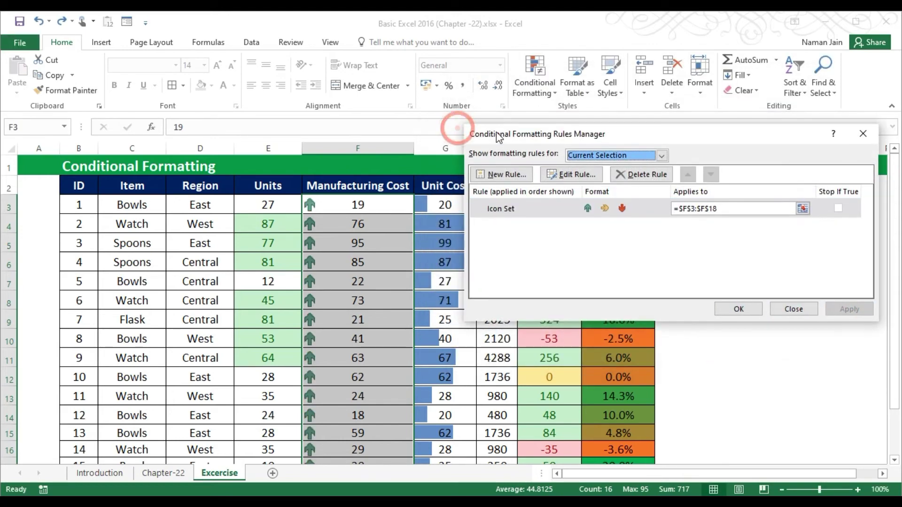
left_click(755, 308)
Change the Manufacturing Cost of ID 14 in cell F16 to 6
left_click(329, 323)
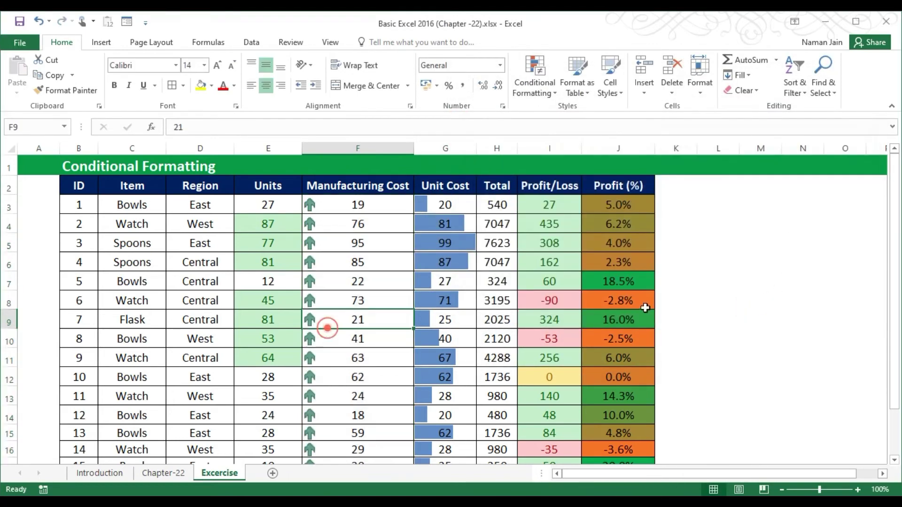
left_click_drag(895, 296, 897, 340)
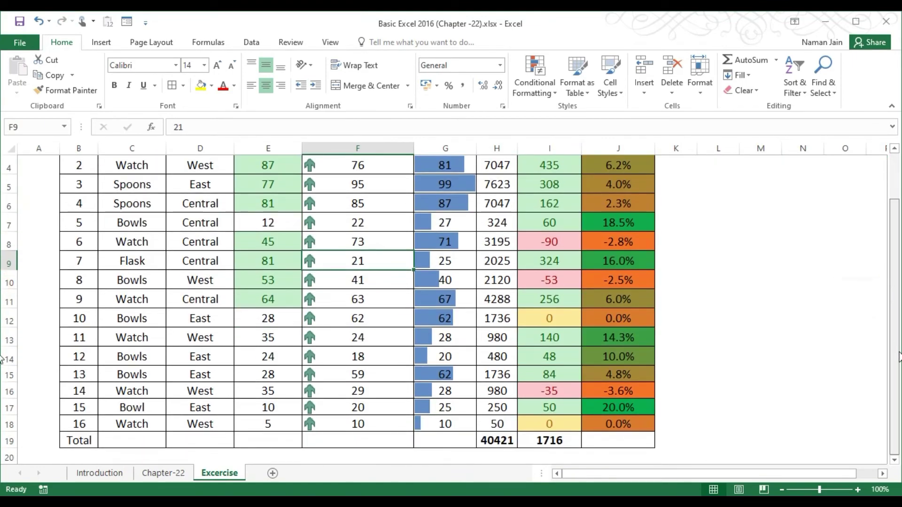
left_click(366, 423)
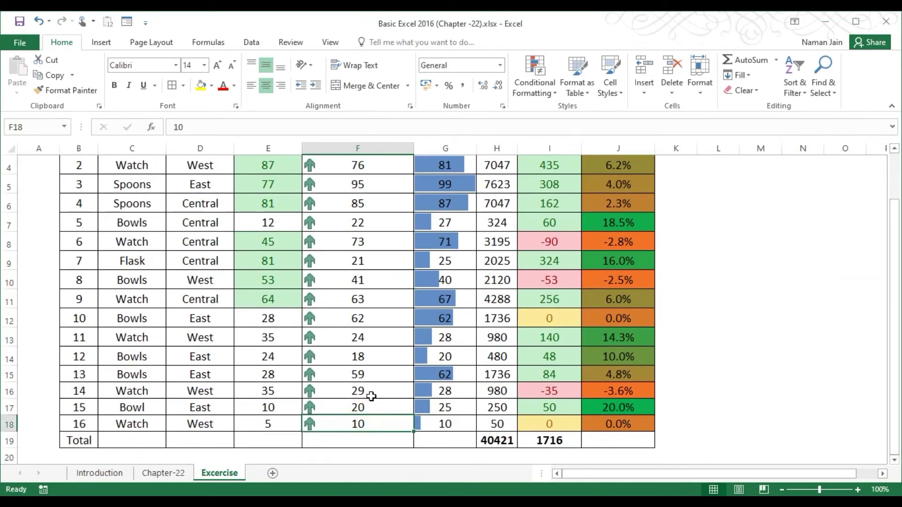
key("ctrl+Up")
key("ctrl+Down")
key("Up")
key("Up")
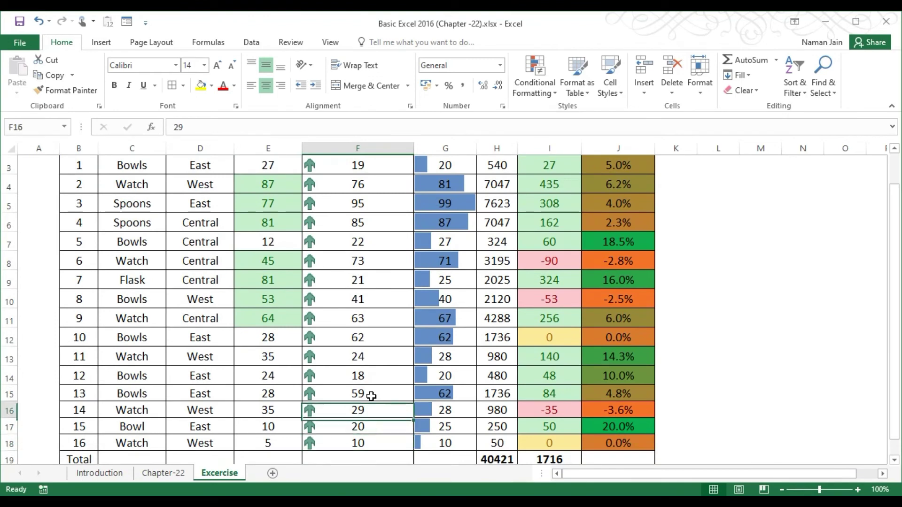
type("5")
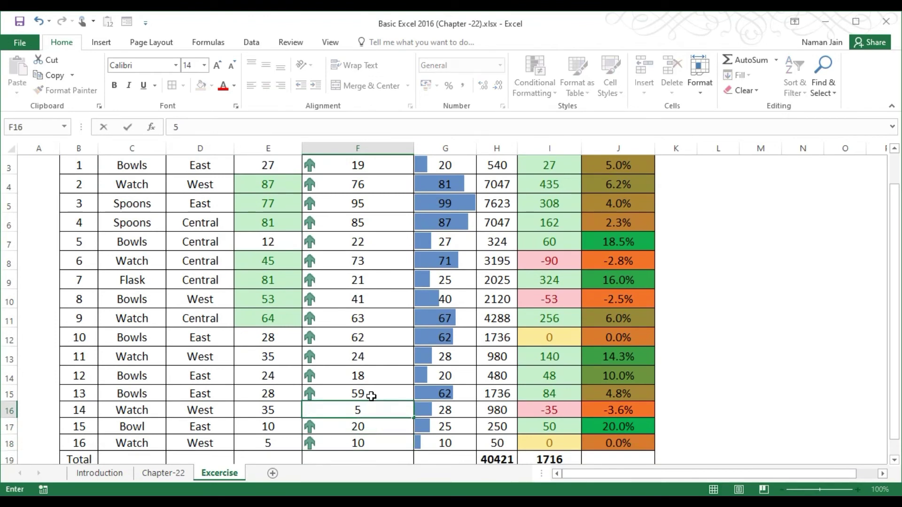
type("6")
key("Return")
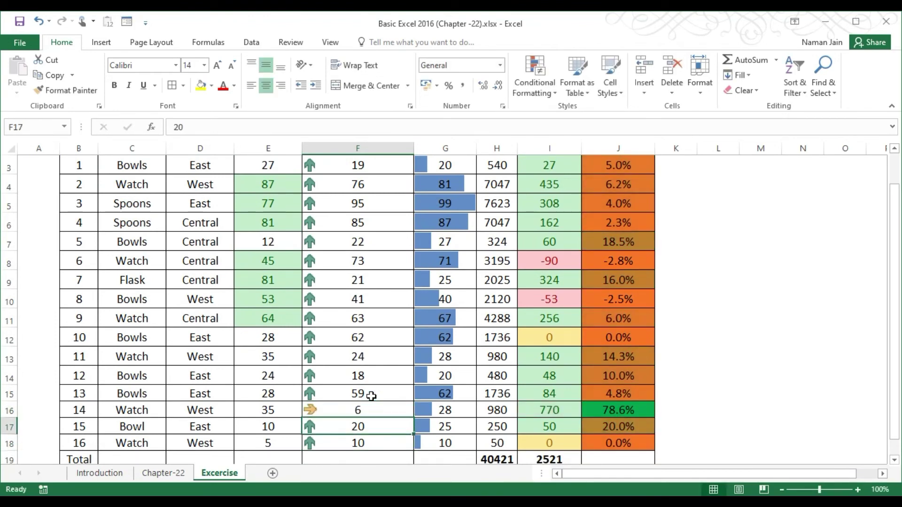
Change the Manufacturing Cost of ID 15 in cell F17 to 4
key("Up")
key("Down")
type("4")
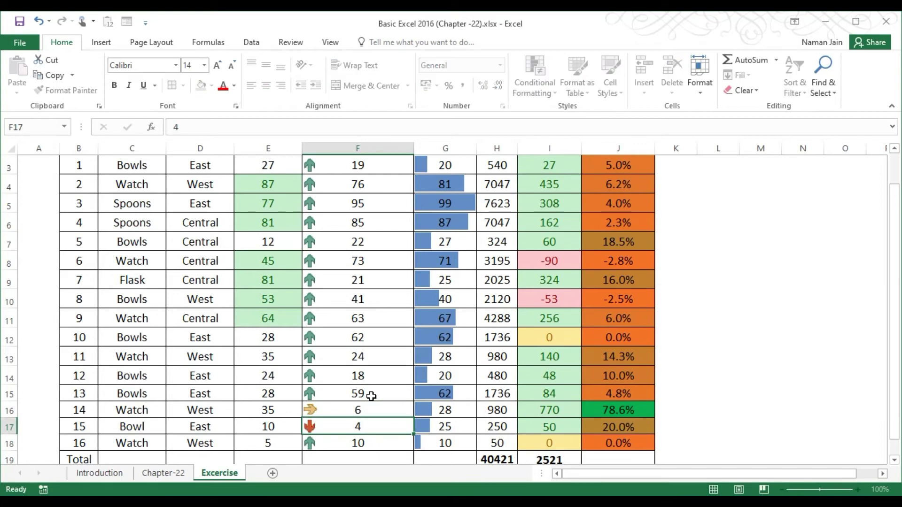
key("Return")
left_click(358, 424)
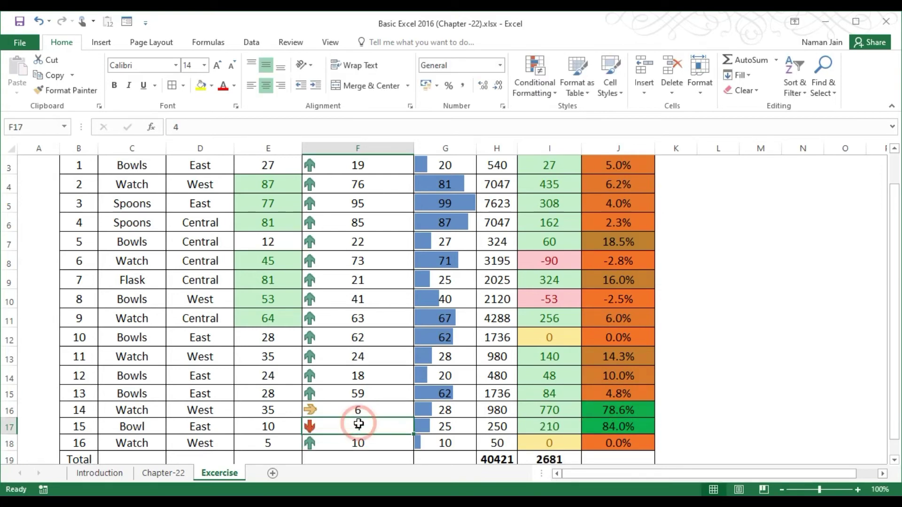
Examine the arrow icons against the Manufacturing Cost values by moving through the cells of column F
key("ctrl+Up")
key("Down")
key("Down")
key("Down")
key("ctrl+Down")
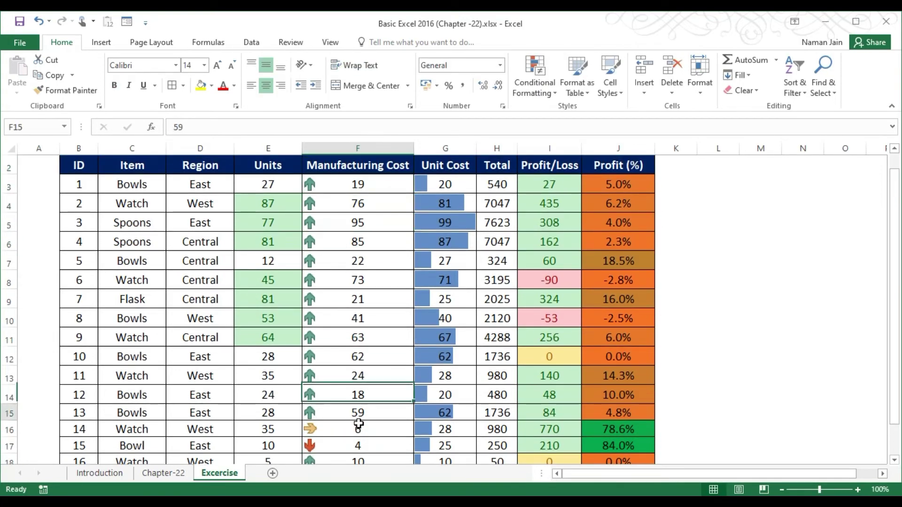
key("Up")
key("Up")
key("Up")
key("Up")
key("Up")
key("Up")
key("Up")
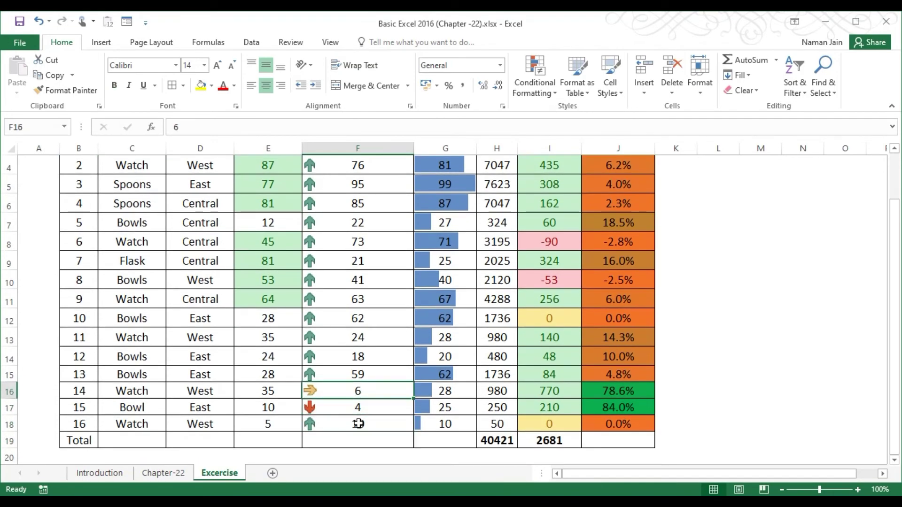
Edit the icon set rule on the Manufacturing Cost cells F3:F18 to show icons only, and apply the change
key("ctrl+Up")
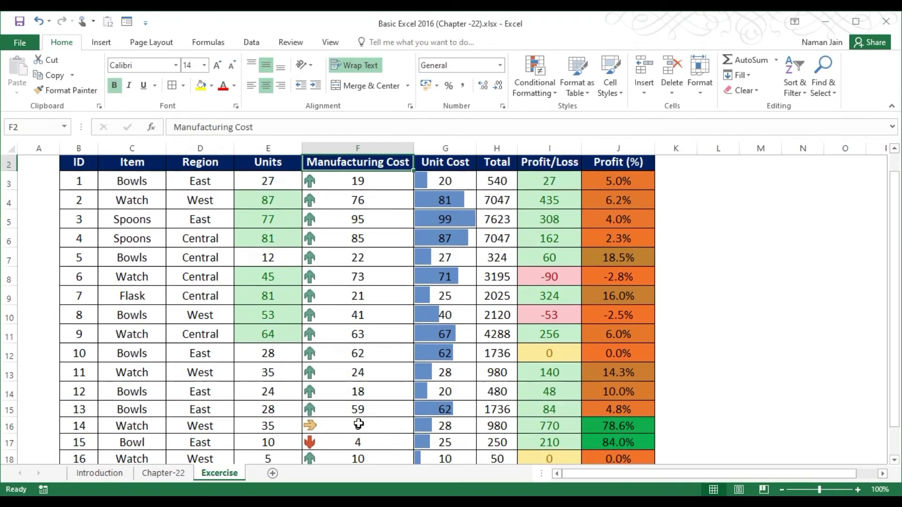
key("Down")
key("ctrl+shift+Down")
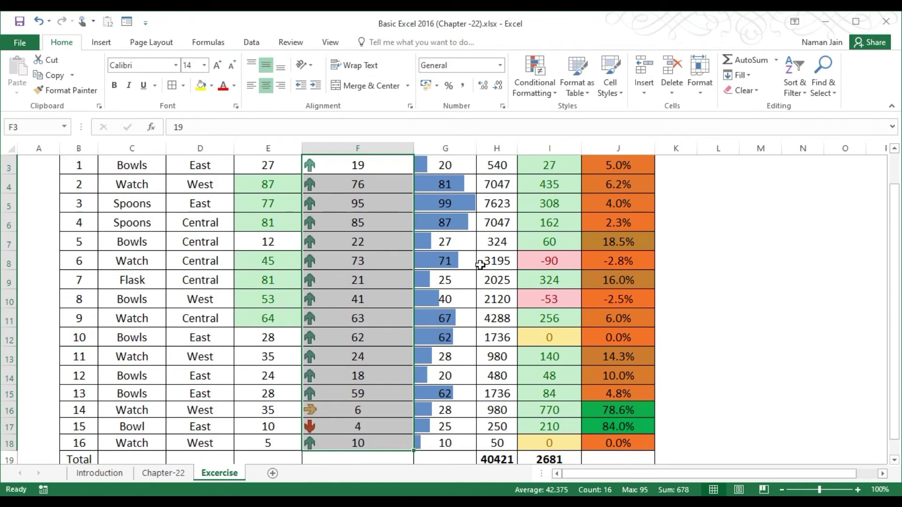
left_click(534, 87)
left_click(591, 289)
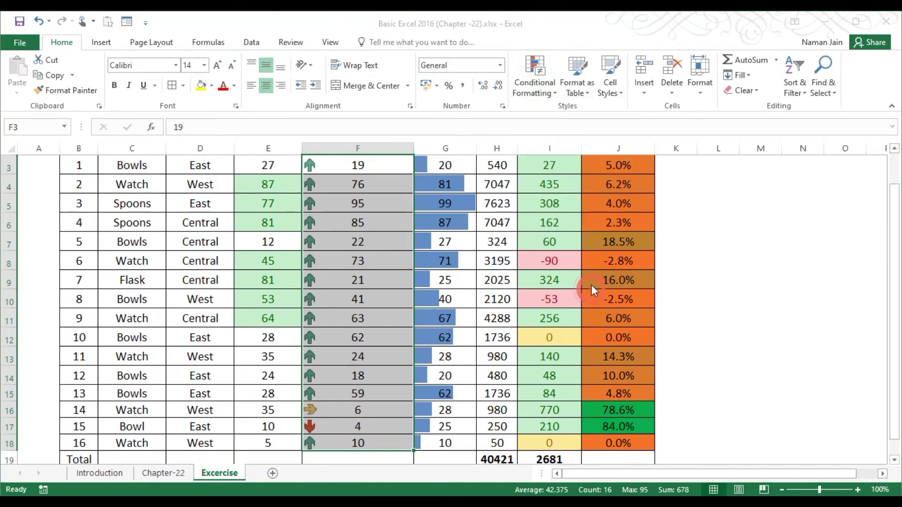
left_click(563, 205)
left_click(568, 175)
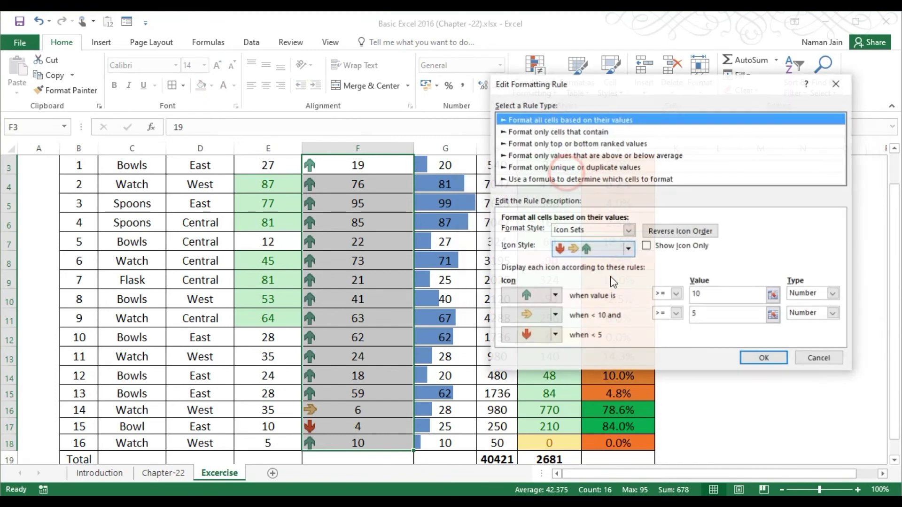
left_click(681, 246)
left_click(764, 358)
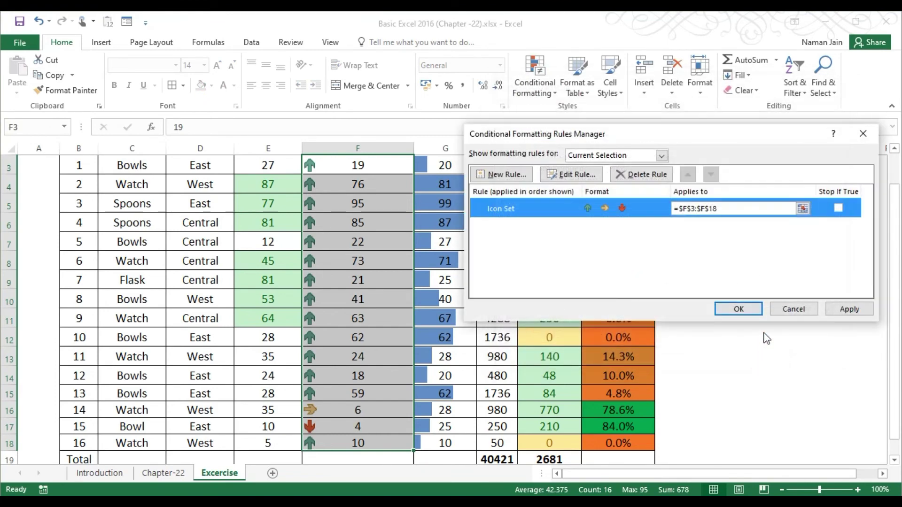
left_click(846, 306)
left_click(728, 305)
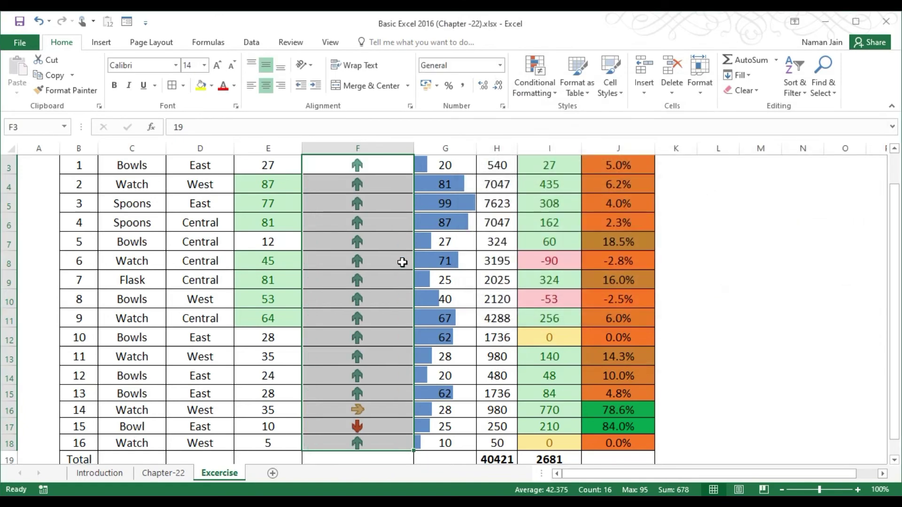
Examine the icon-only Manufacturing Cost cells, comparing the displayed arrows with the underlying cell values
left_click(402, 262)
key("ctrl+Up")
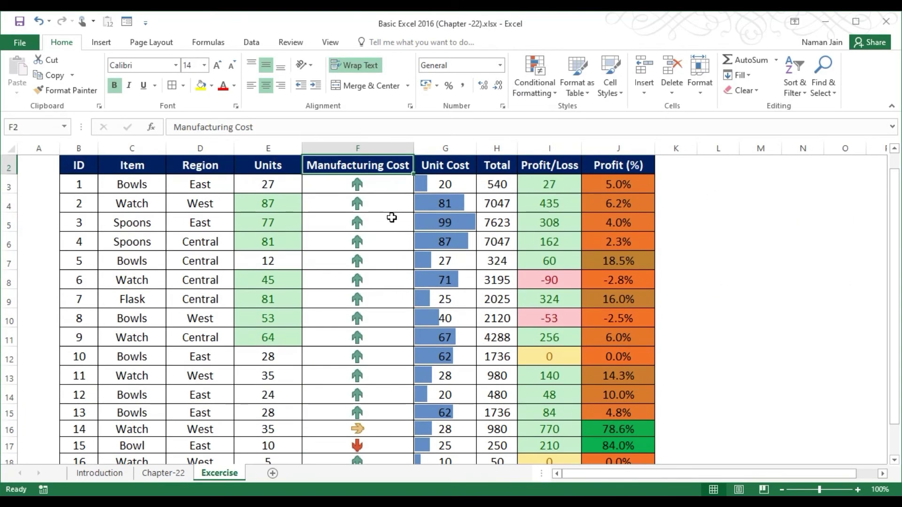
left_click(379, 183)
left_click(376, 200)
left_click(377, 225)
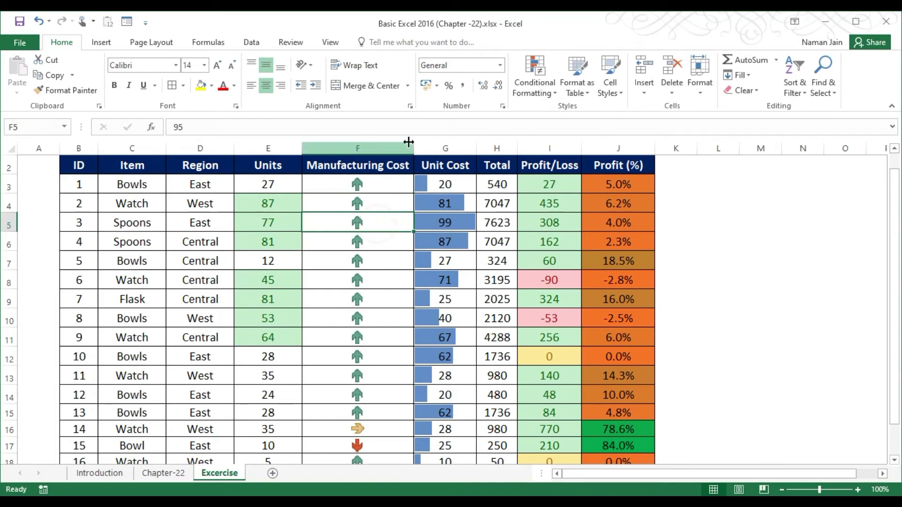
left_click(330, 184)
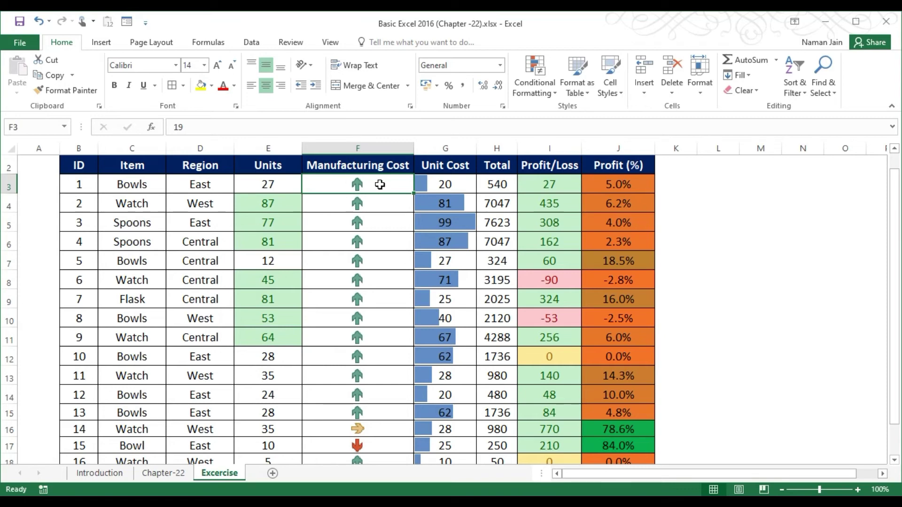
left_click(537, 87)
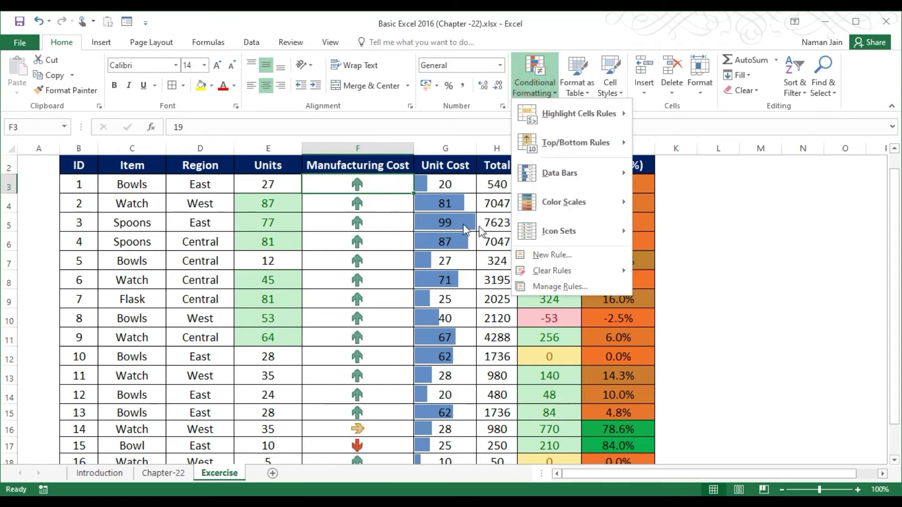
left_click(428, 190)
left_click(666, 188)
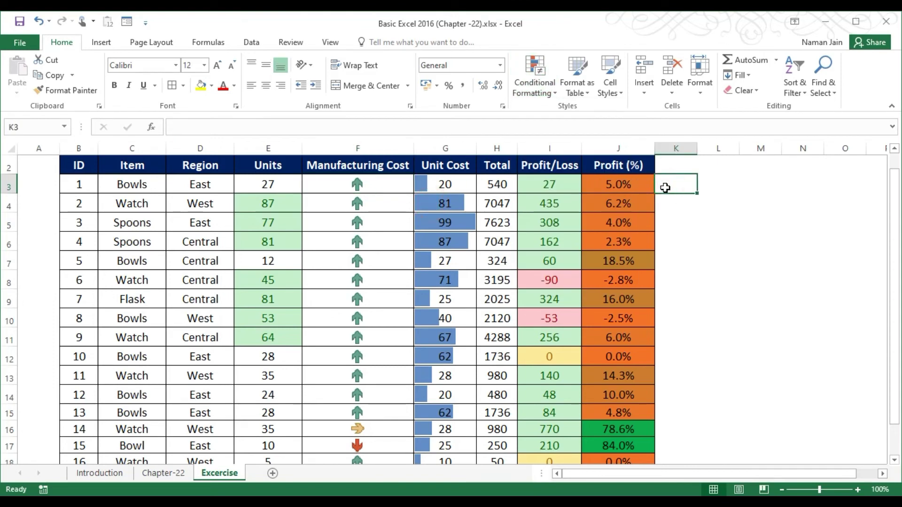
Clear the conditional formatting rules from the Manufacturing Cost cells F3:F18 only
left_click_drag(343, 183, 357, 426)
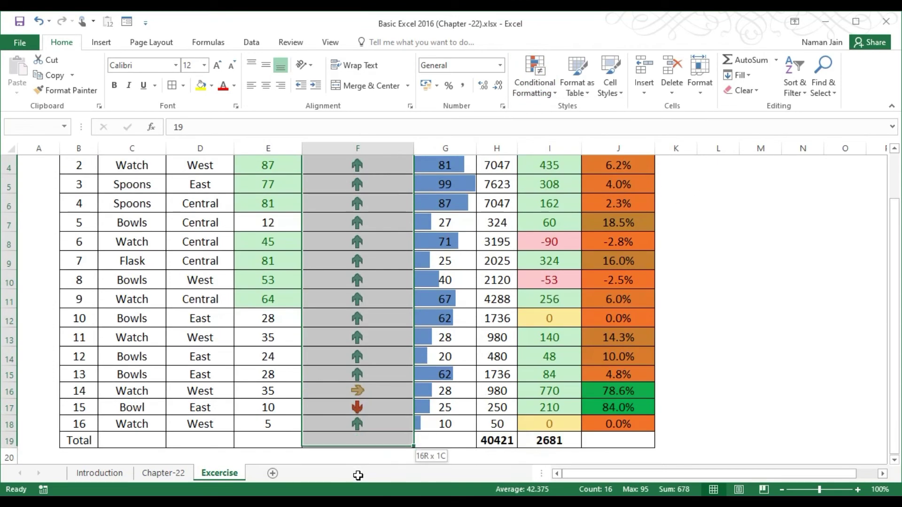
left_click(535, 75)
mouse_move(605, 278)
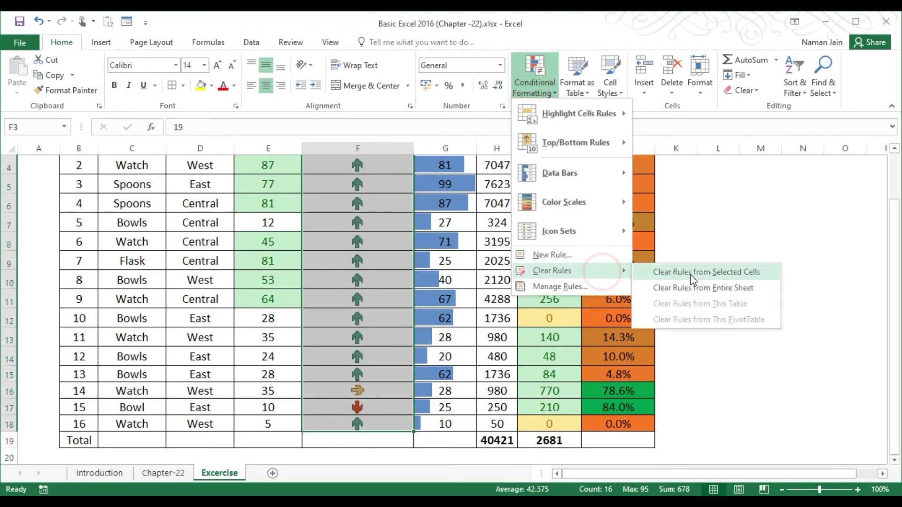
left_click(692, 275)
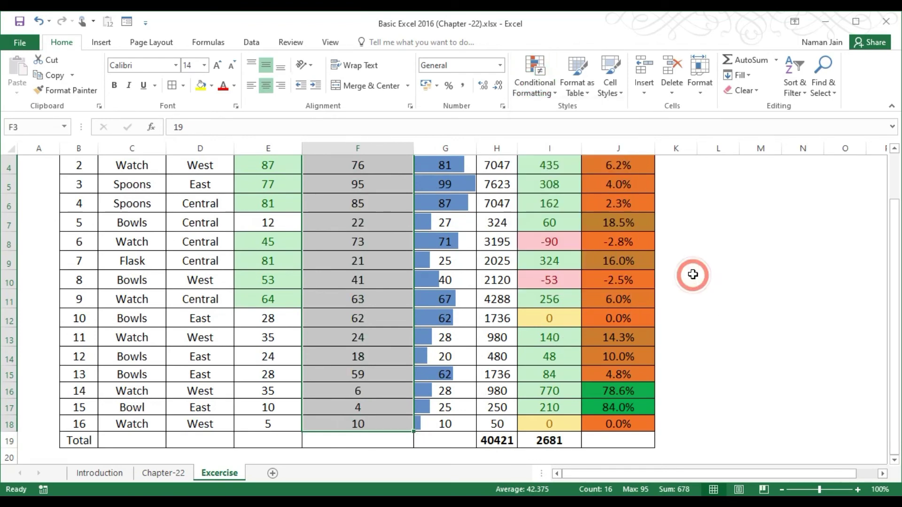
left_click(370, 235)
key("ctrl+Up")
key("Down")
key("Right")
key("Right")
key("Right")
key("Right")
key("Right")
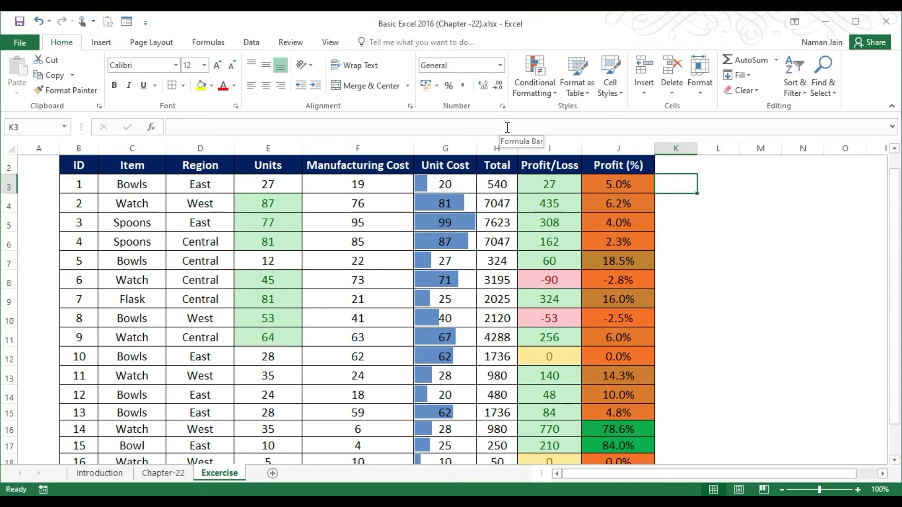
Clear the conditional formatting rules from the Unit Cost cells G3:G18 only
left_click(378, 185)
left_click_drag(437, 183, 434, 422)
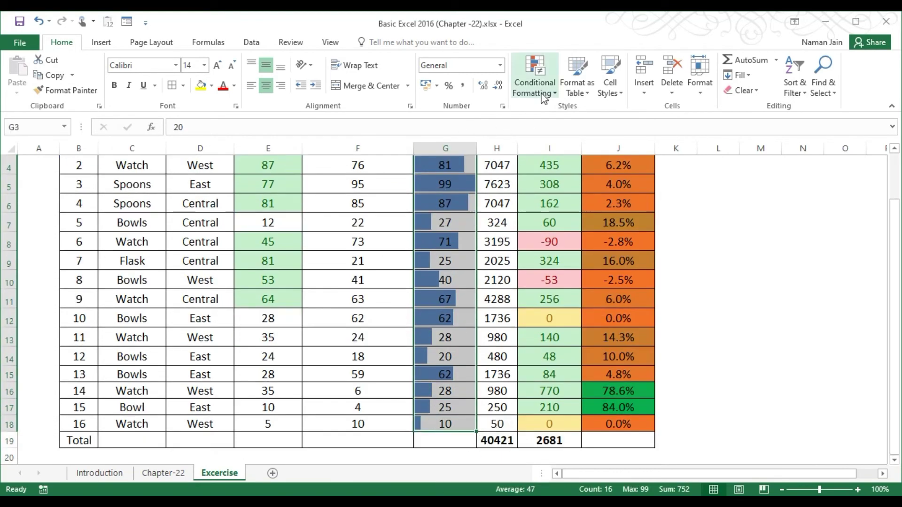
left_click(535, 82)
mouse_move(597, 271)
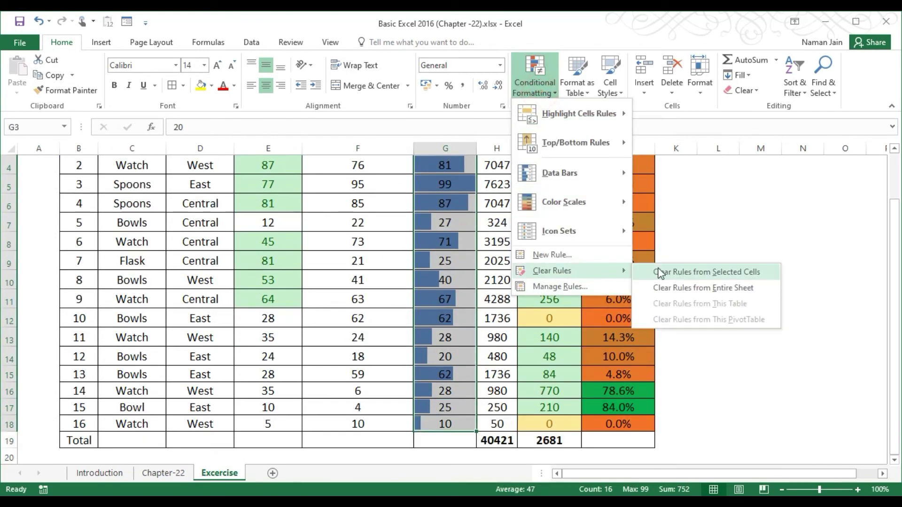
left_click(673, 277)
Start a new conditional formatting rule for the Unit Cost cells G3:G18 that uses a formula to determine which cells to format
left_click(442, 247)
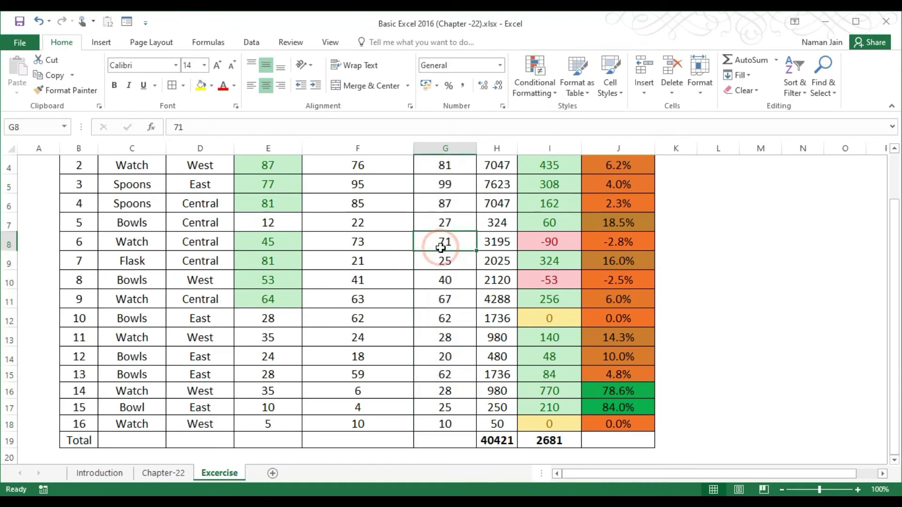
key("ctrl+Up")
key("Down")
key("ctrl+shift+Down")
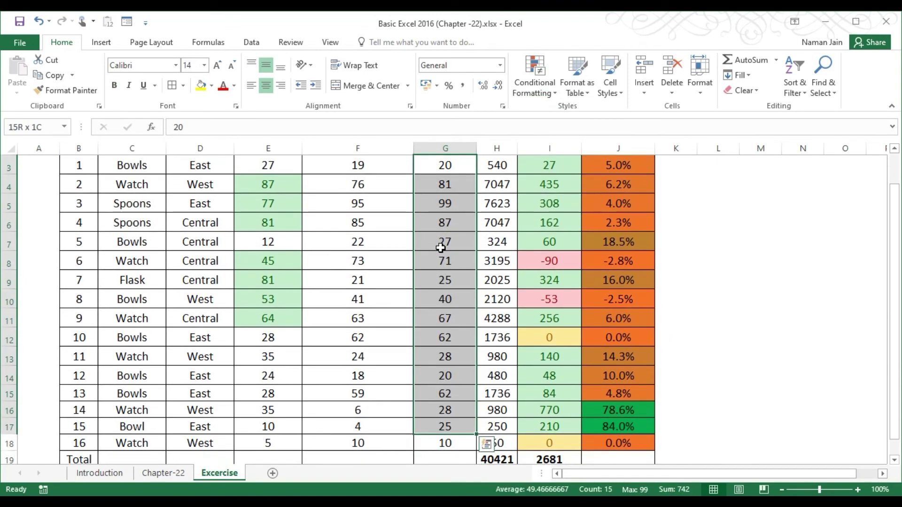
scroll(440, 188, "up", 1)
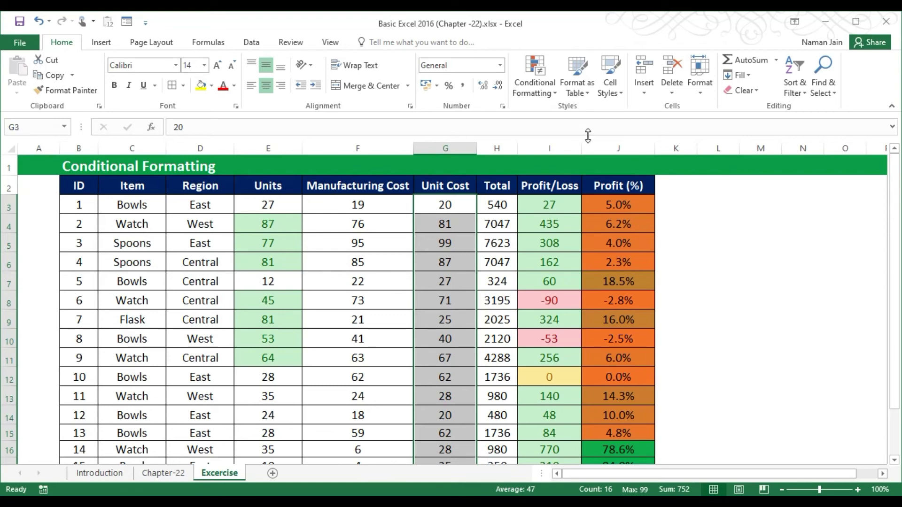
left_click(532, 84)
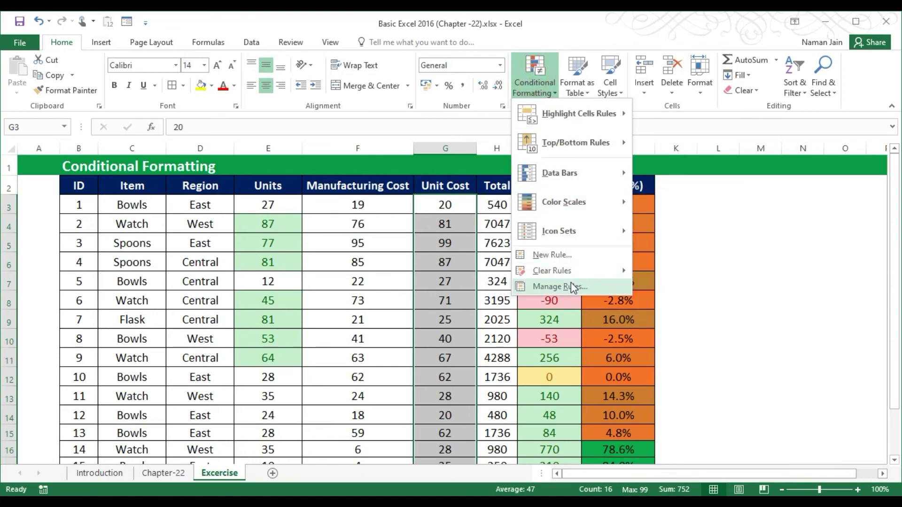
left_click(568, 255)
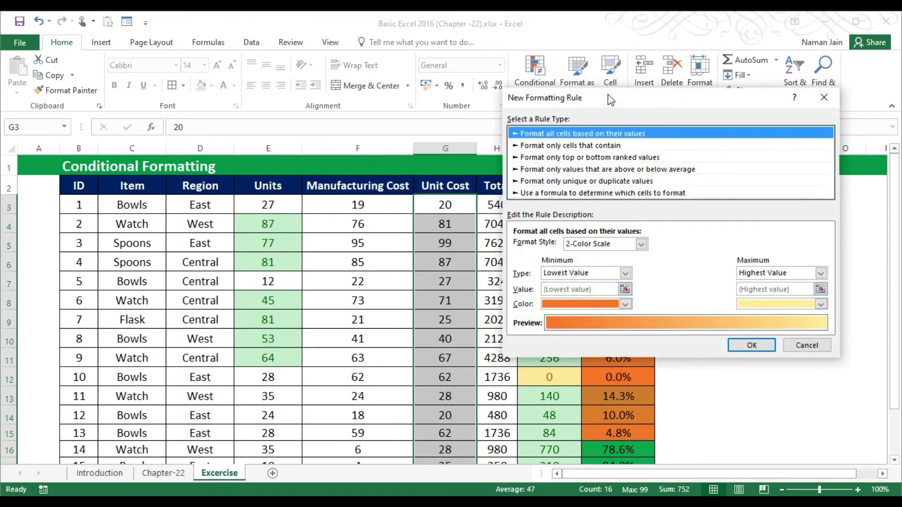
mouse_move(611, 100)
left_mouse_down()
mouse_move(569, 95)
mouse_move(619, 97)
left_mouse_up()
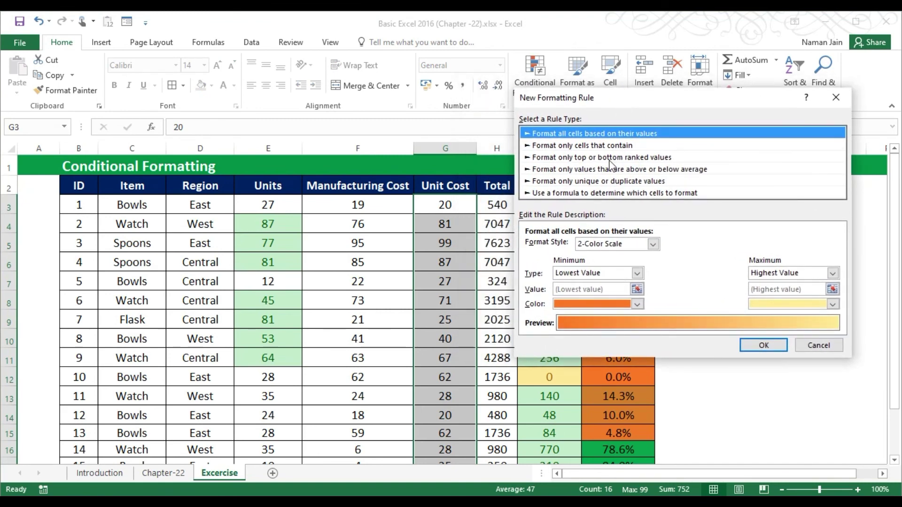
left_click(553, 195)
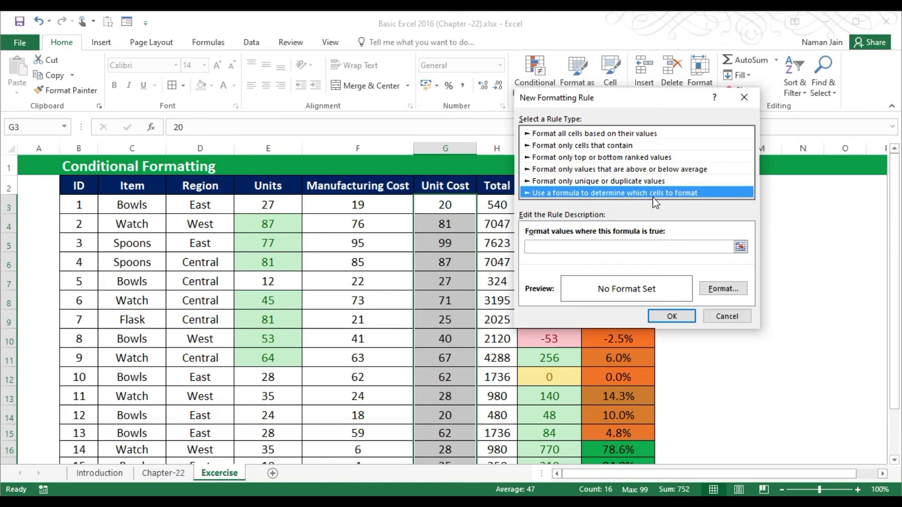
Enter the rule formula =$G$3<$F$3 to compare Unit Cost with Manufacturing Cost
left_click(540, 248)
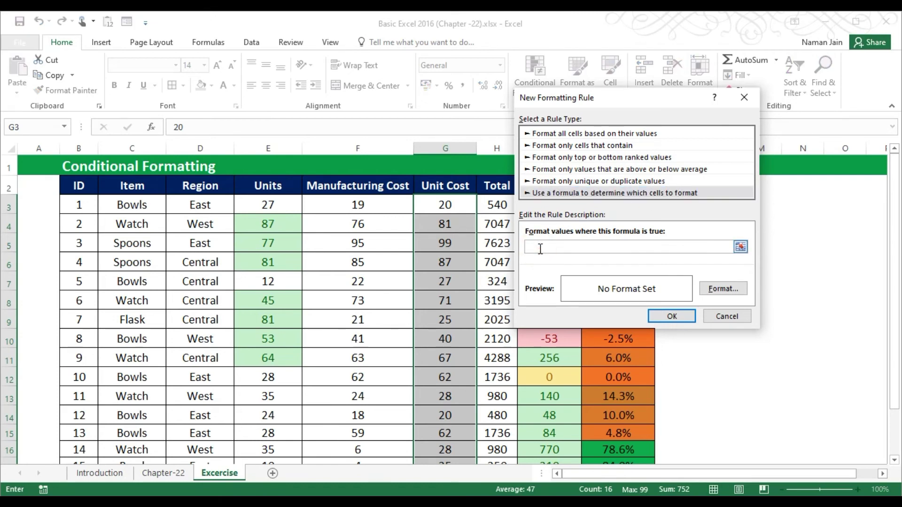
left_click(443, 203)
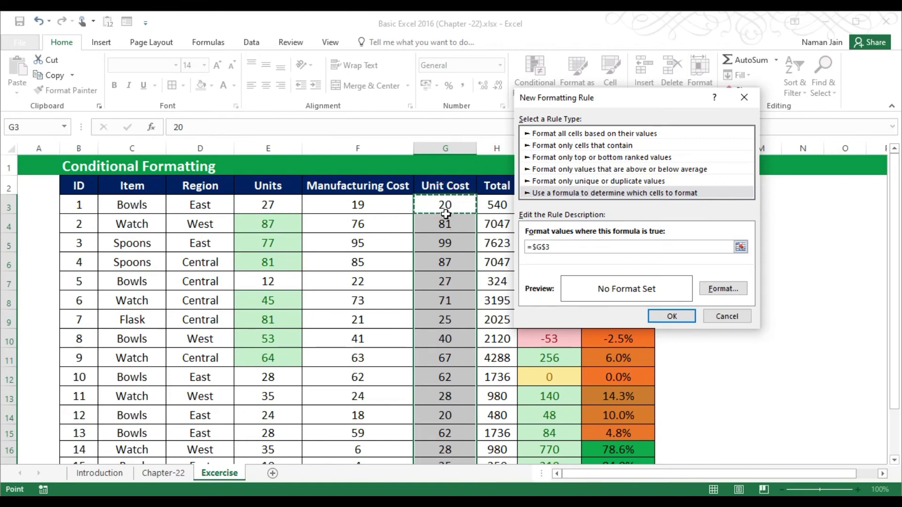
type("<")
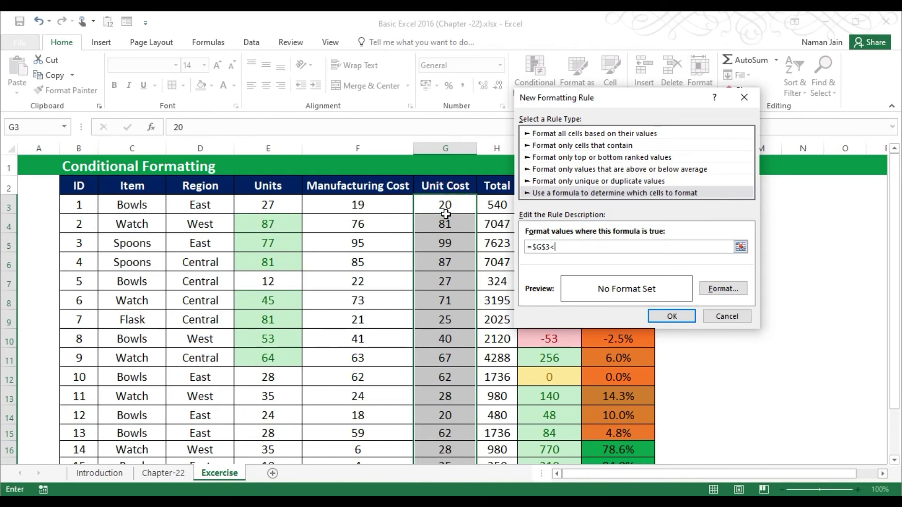
left_click(322, 210)
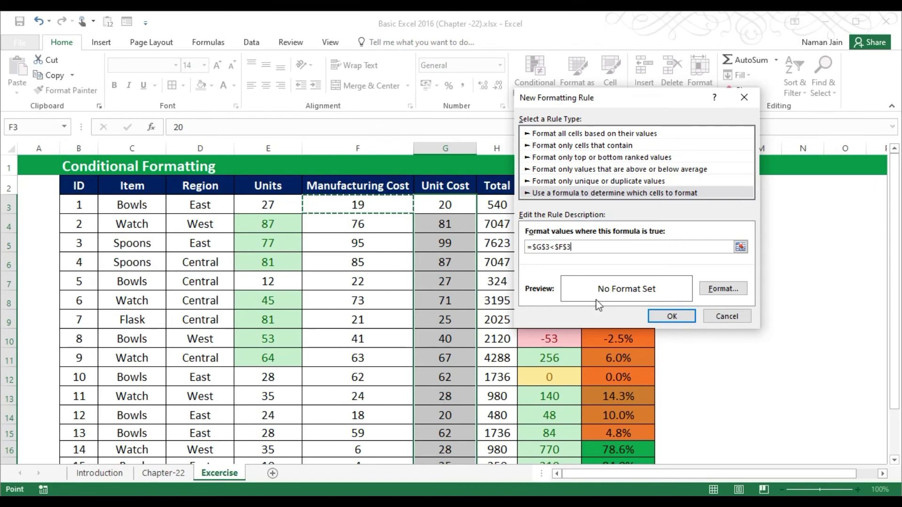
Set the rule's format to a bold dark green font with a light green fill
left_click(733, 289)
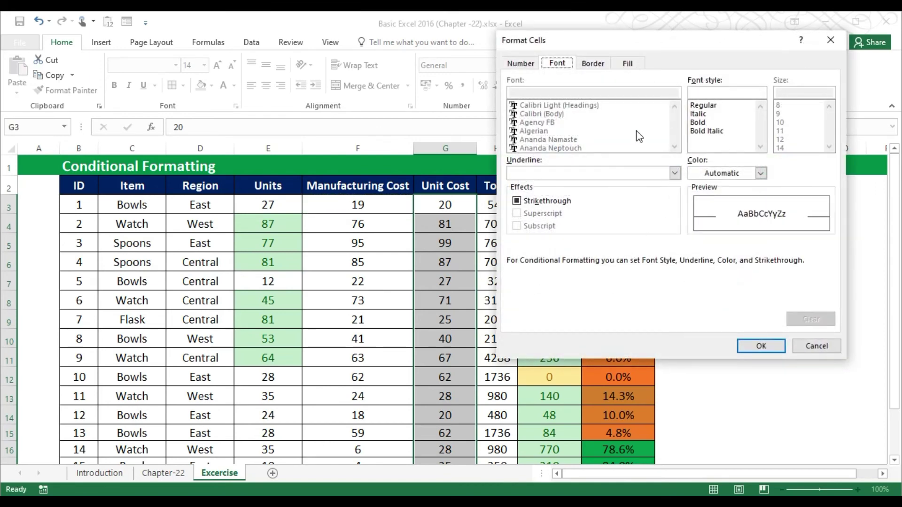
left_click(760, 173)
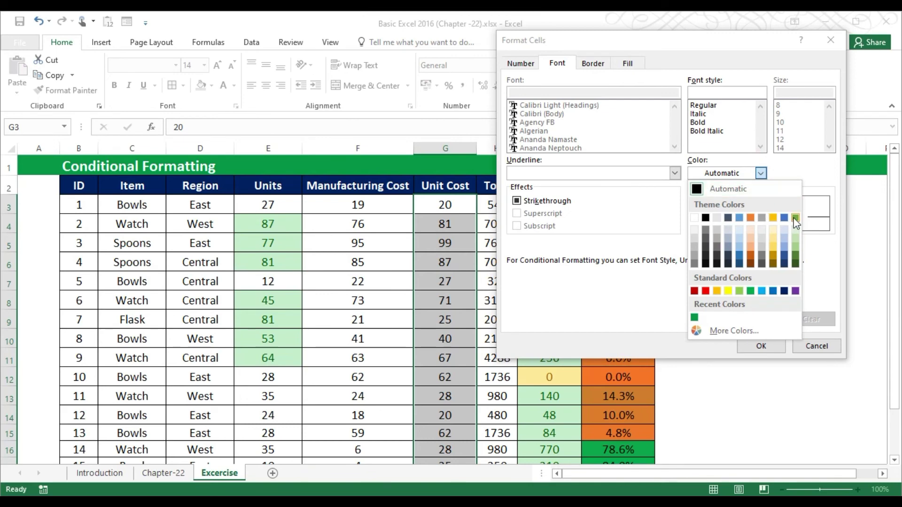
left_click(795, 258)
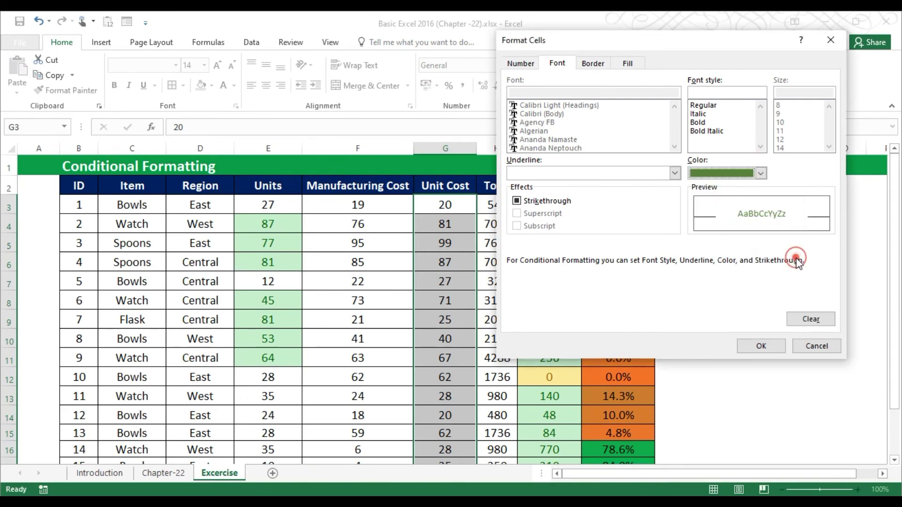
left_click(707, 131)
left_click(591, 66)
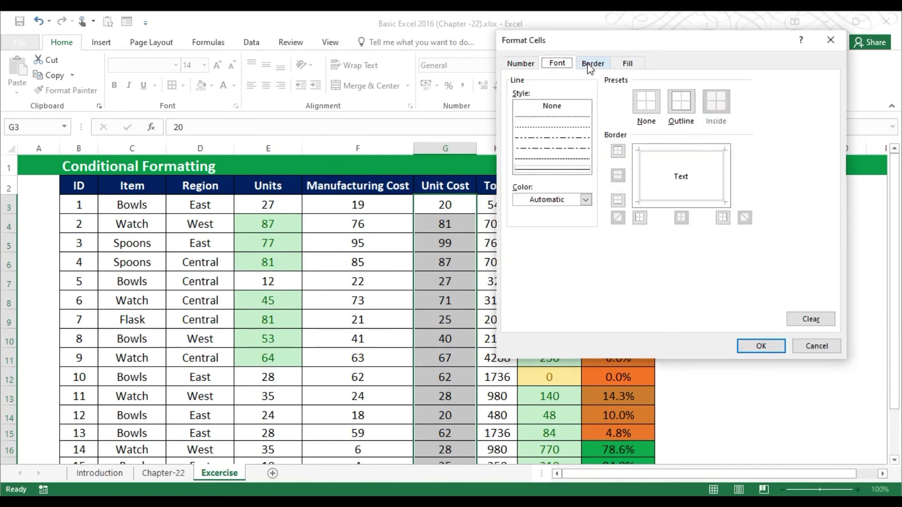
left_click(628, 63)
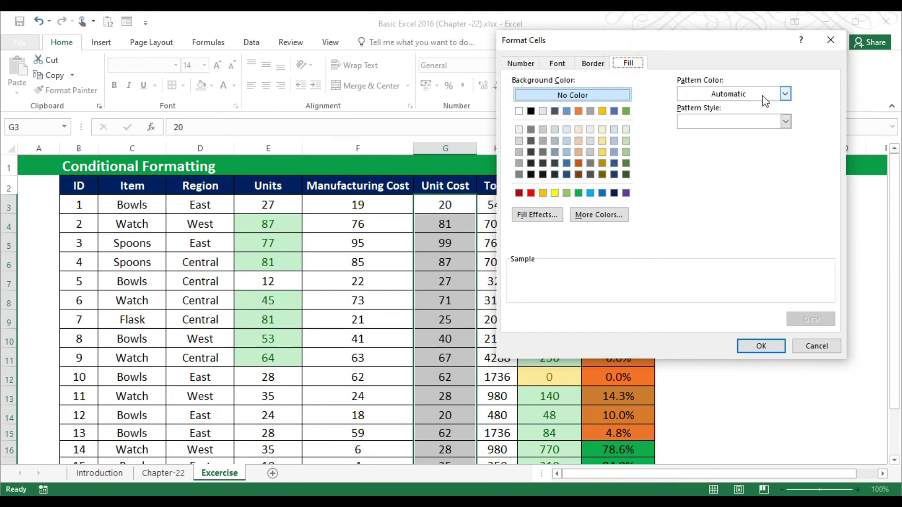
left_click(625, 129)
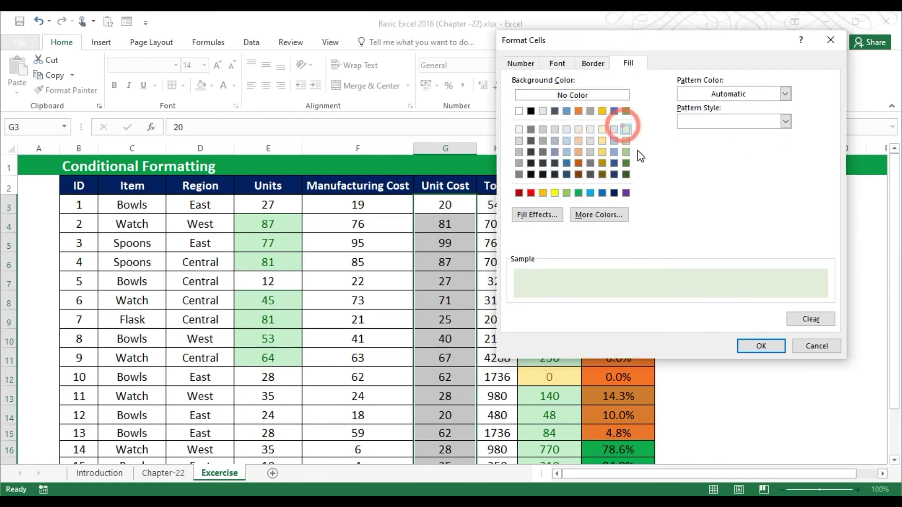
left_click(759, 349)
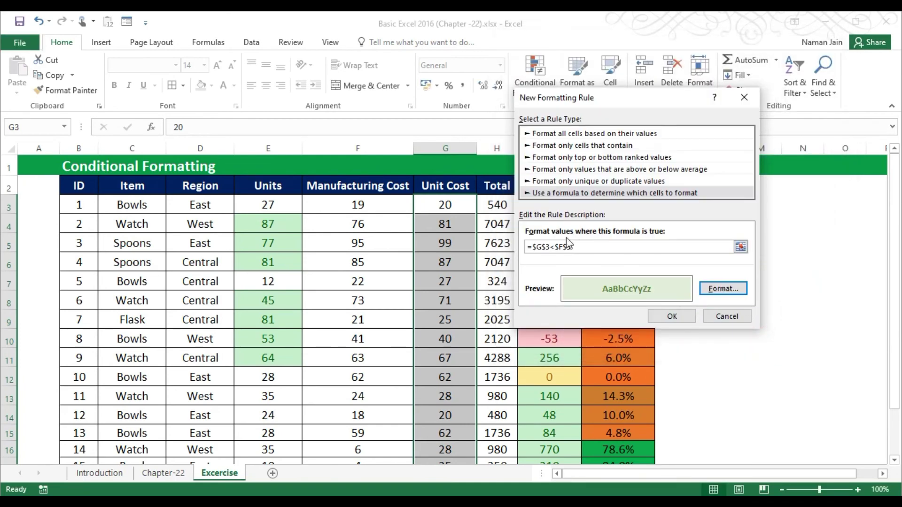
Make the cell references in the Unit Cost rule relative so the formula reads =G3<F3
left_click(537, 248)
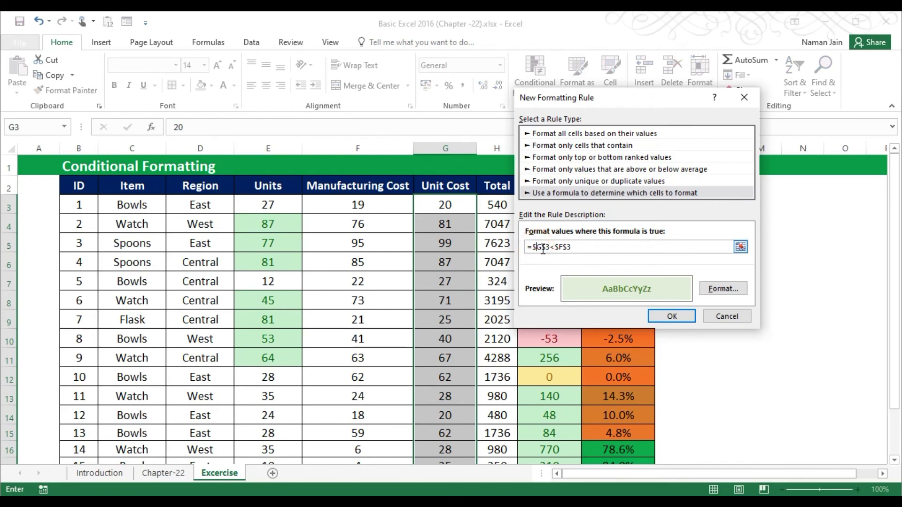
key("BackSpace")
left_click(542, 249)
key("BackSpace")
left_click(552, 248)
key("BackSpace")
left_click(556, 248)
key("BackSpace")
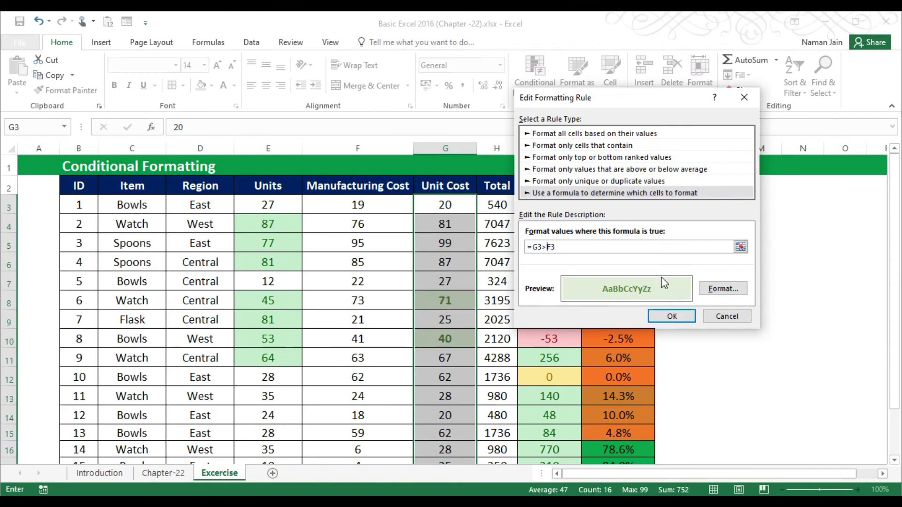
Change the comparison in the Unit Cost rule to =G3>F3 and apply it to G3:G18
key("BackSpace")
type(">")
left_click(668, 316)
left_click(813, 294)
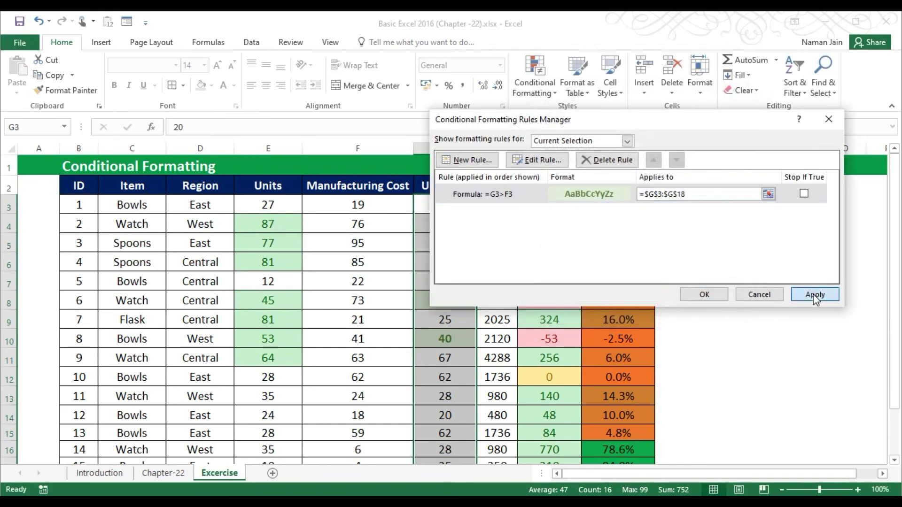
left_click(705, 294)
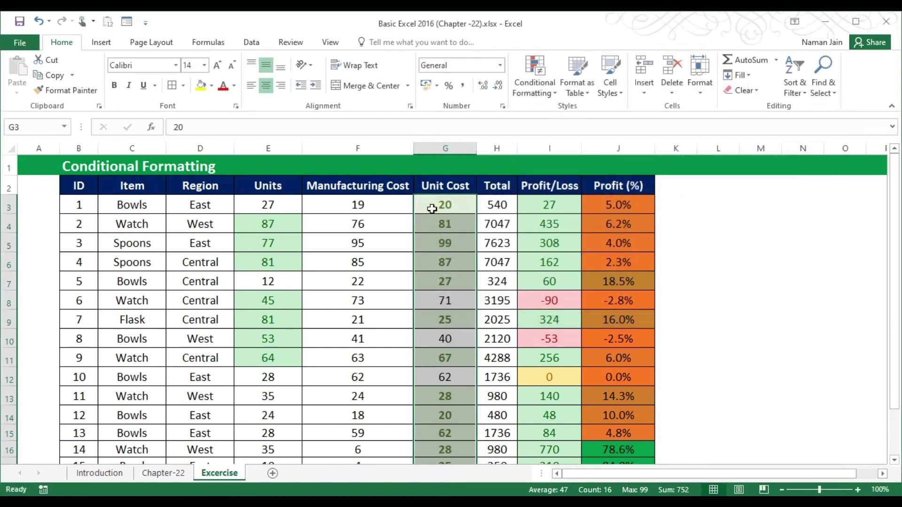
Compare Unit Cost with Manufacturing Cost on highlighted and unhighlighted rows, including rows 3, 8, 10 and 12
left_click(435, 208)
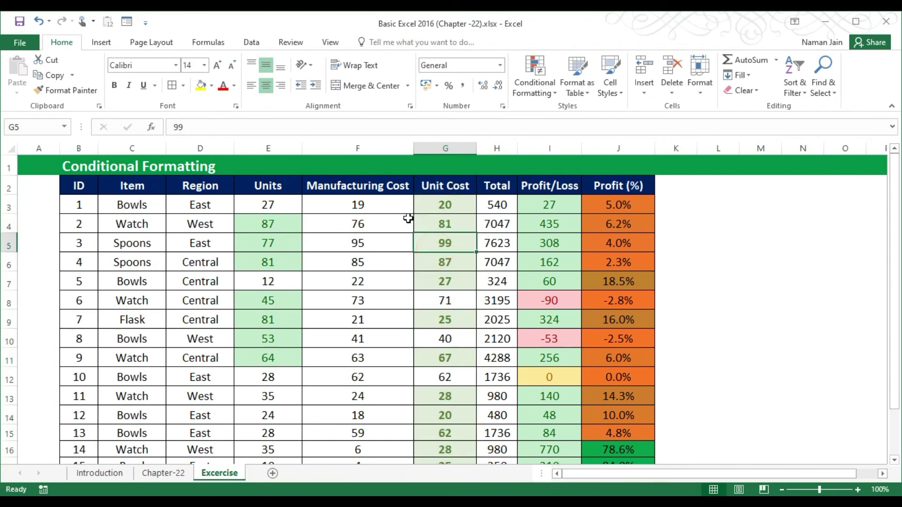
left_click(358, 209)
left_click(431, 205)
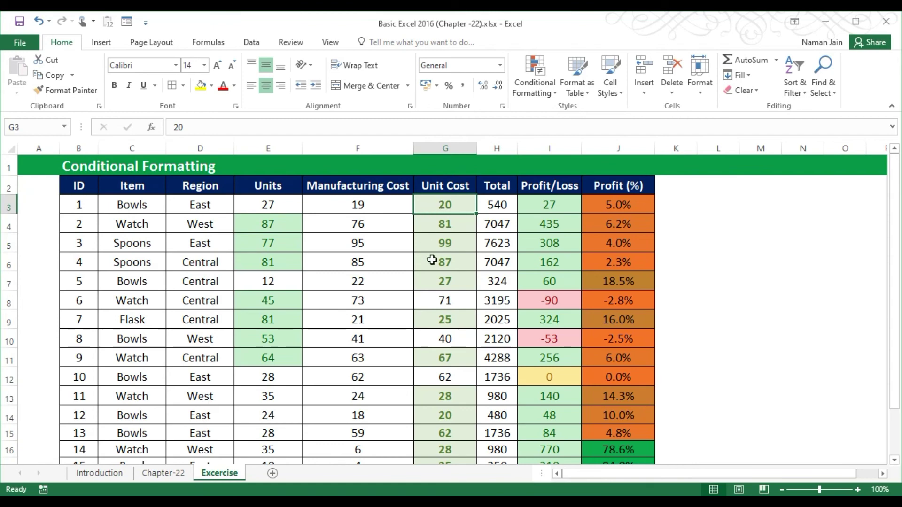
left_click(428, 306)
left_click(375, 297)
left_click_drag(398, 297, 453, 298)
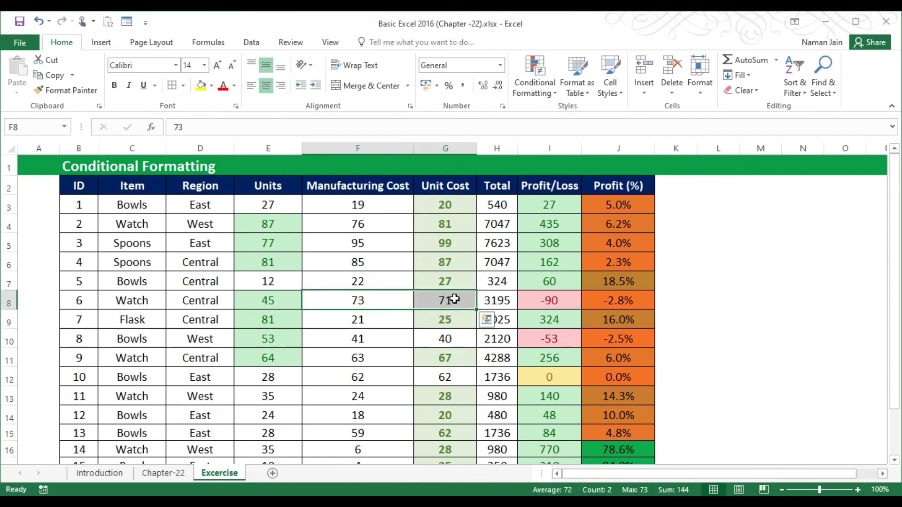
left_click(574, 300)
left_click(454, 336)
left_click(444, 375)
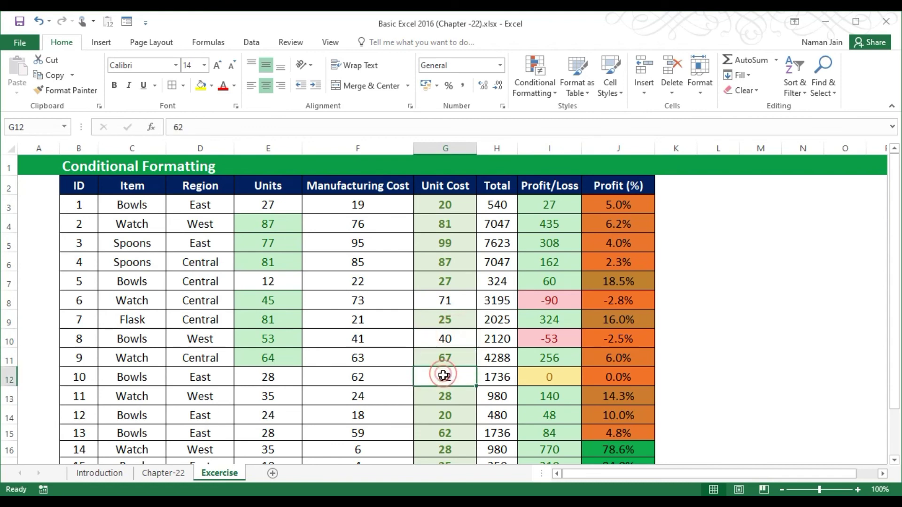
Examine the Unit Cost highlighting down to the end of the column and return to cell G3
left_click(437, 399)
key("ctrl+Down")
key("Up")
key("Up")
key("Up")
key("Up")
key("Up")
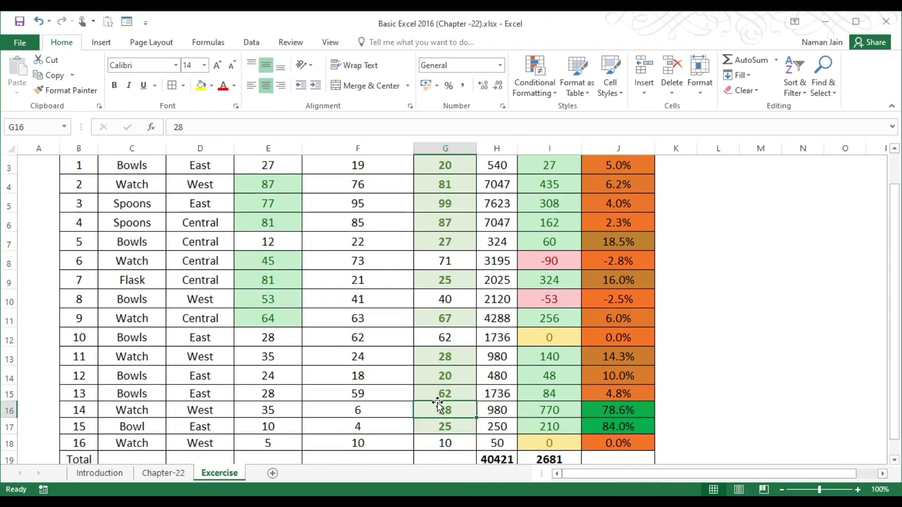
key("ctrl+Up")
key("ctrl+Up")
key("Down")
key("Down")
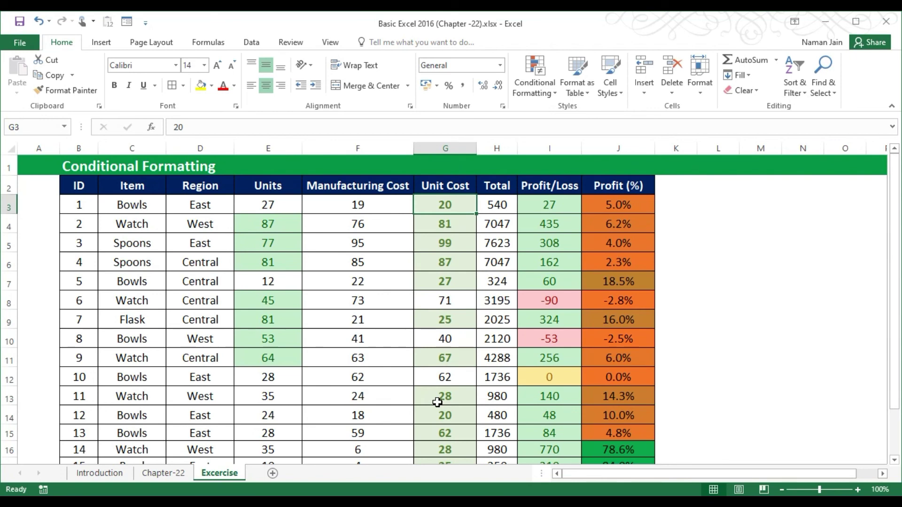
left_click(439, 245)
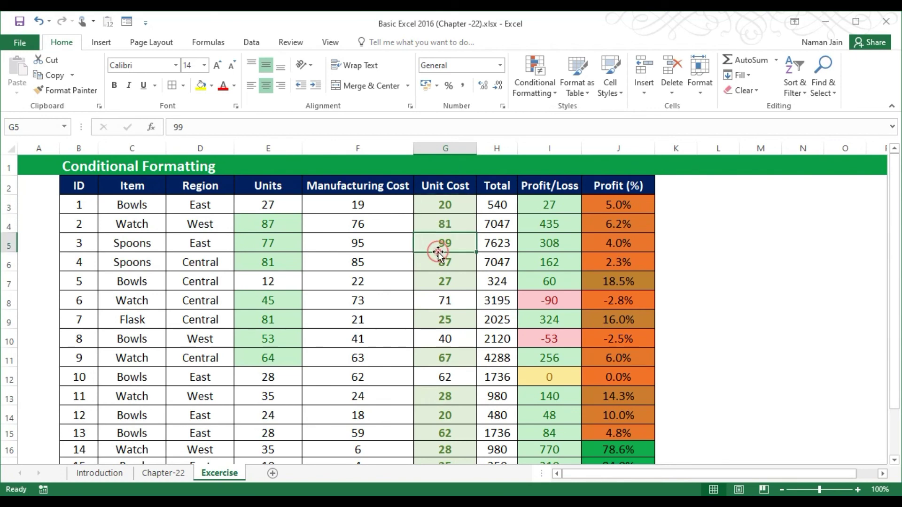
left_click(524, 80)
left_click(328, 226)
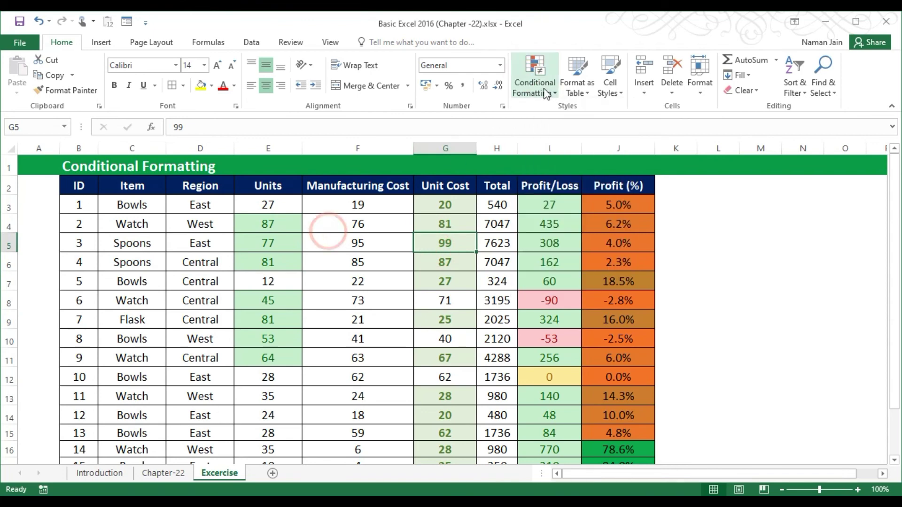
left_click(540, 86)
mouse_move(575, 125)
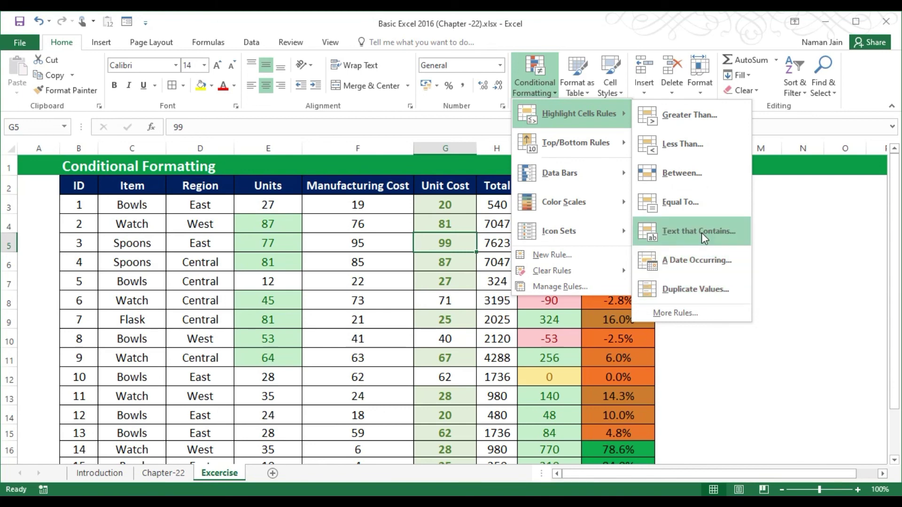
left_click(196, 277)
Start a Text That Contains highlight rule for the Region cells D3:D18 and move its dialog clear of the Region column
left_click(181, 203)
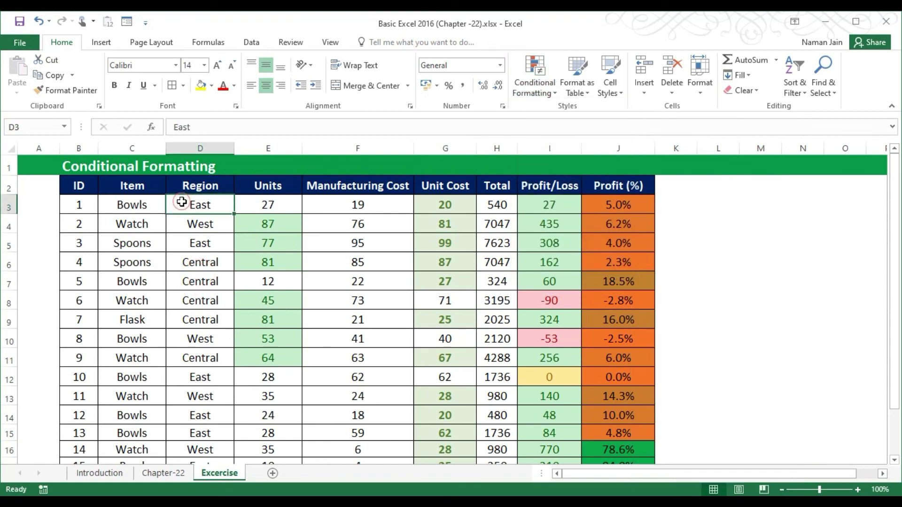
key("ctrl+shift+Down")
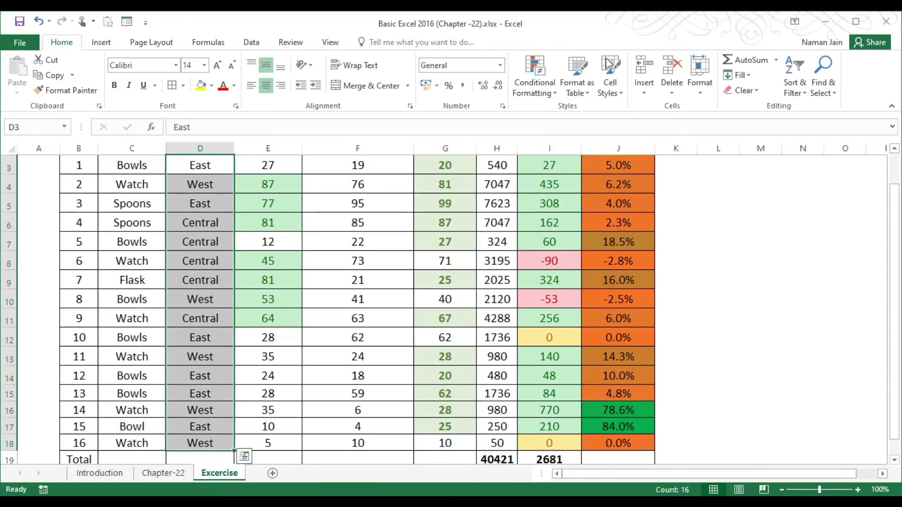
left_click(539, 75)
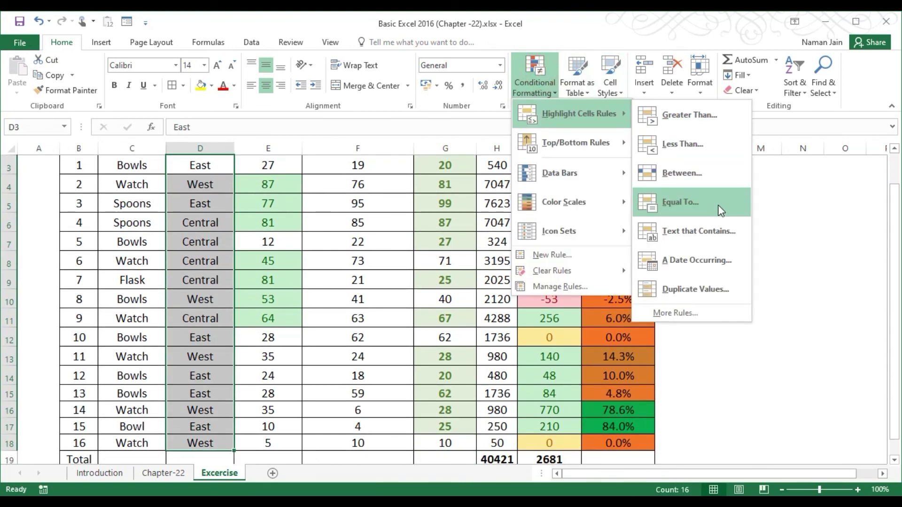
left_click(703, 240)
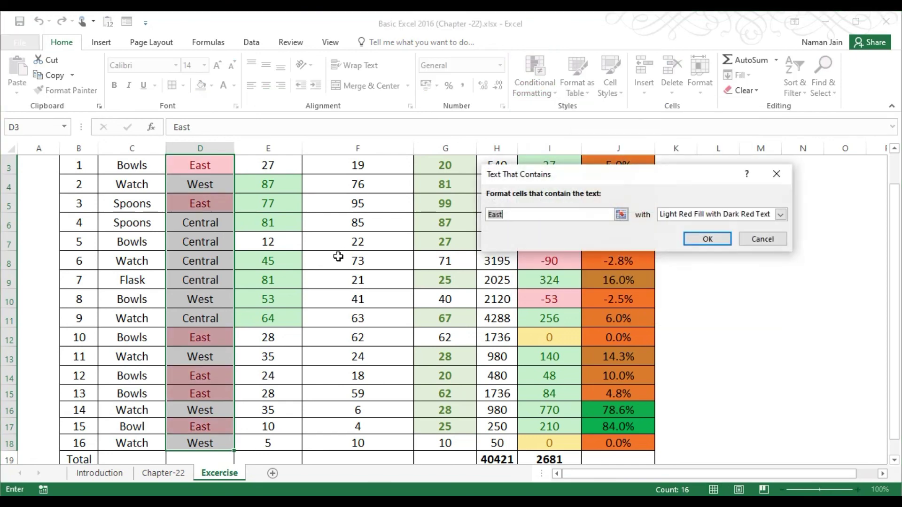
left_click_drag(548, 181, 385, 169)
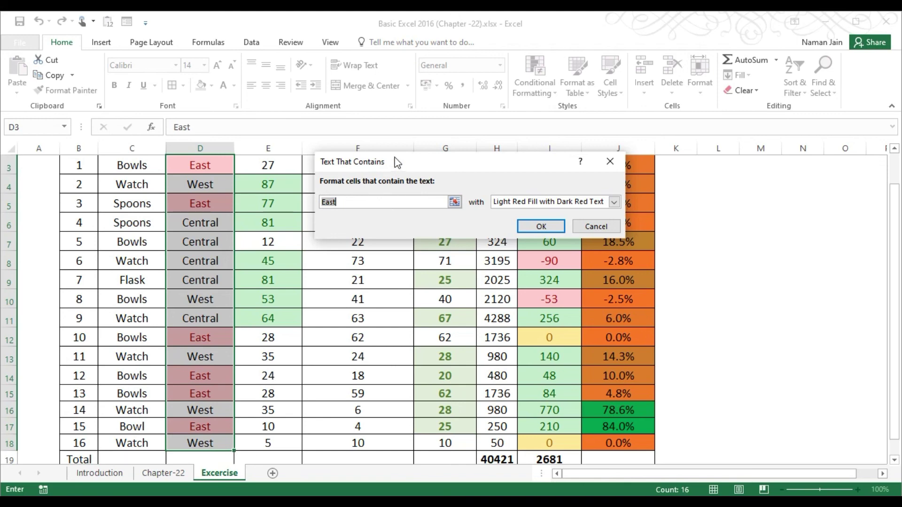
left_click_drag(397, 163, 423, 115)
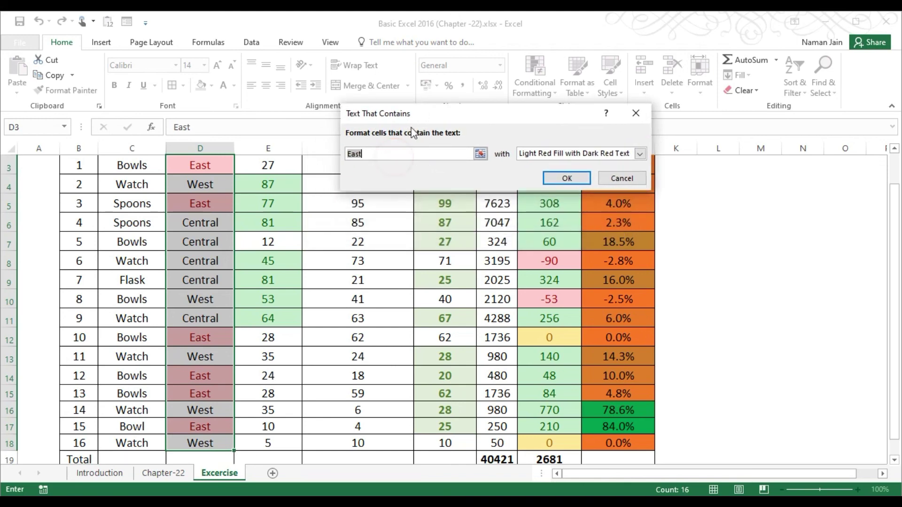
Set the rule's text to "st" and apply it with Light Red Fill with Dark Red Text to the Region cells
left_click(377, 154)
key("BackSpace")
key("BackSpace")
key("BackSpace")
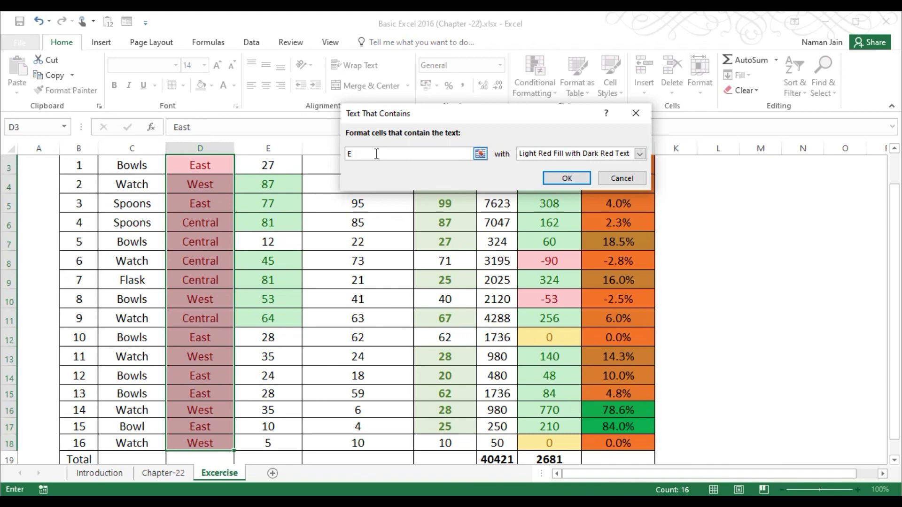
type("a")
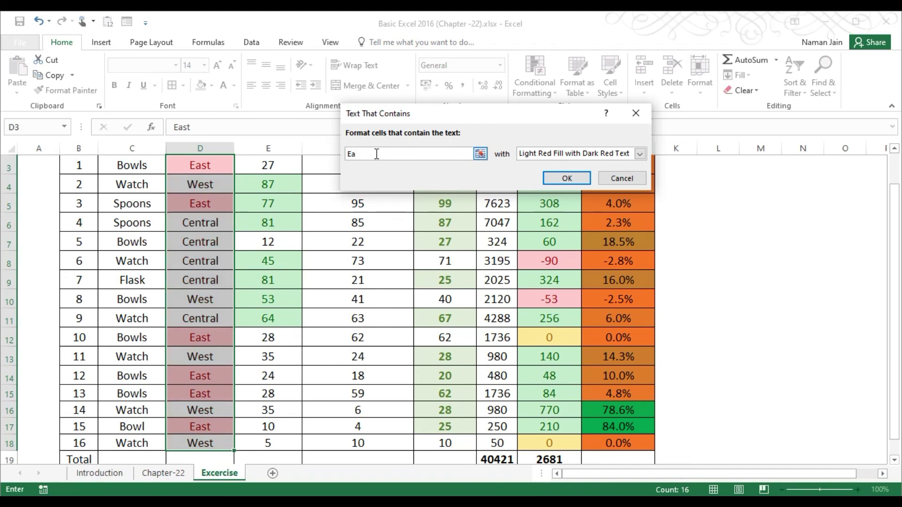
key("BackSpace")
key("BackSpace")
type("st")
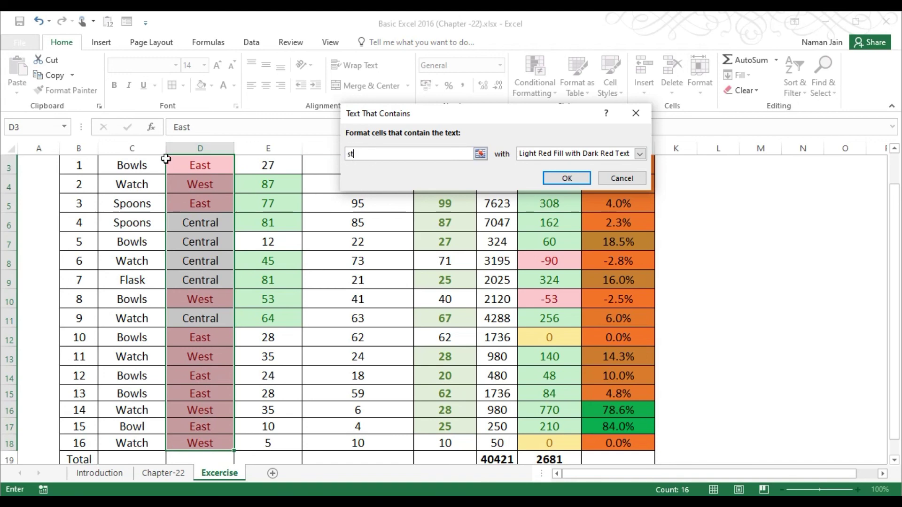
left_click(559, 178)
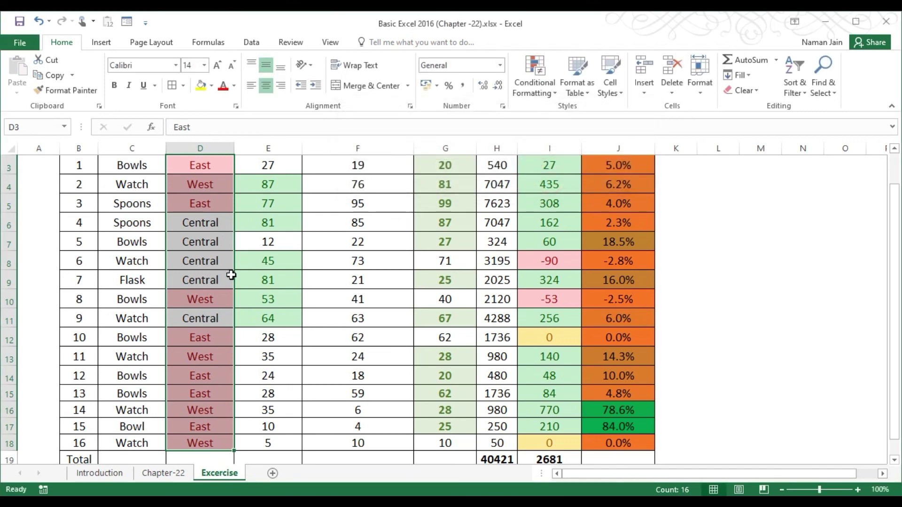
key("Up")
key("Down")
key("Down")
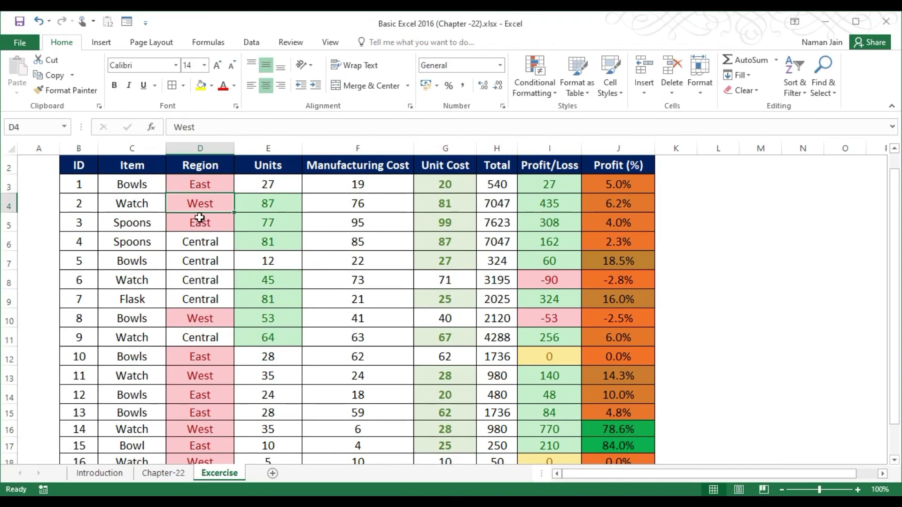
left_click(177, 183)
Highlight duplicate values in the Item cells C3:C18 with Light Red Fill with Dark Red Text
left_click(141, 184)
key("ctrl+shift+Down")
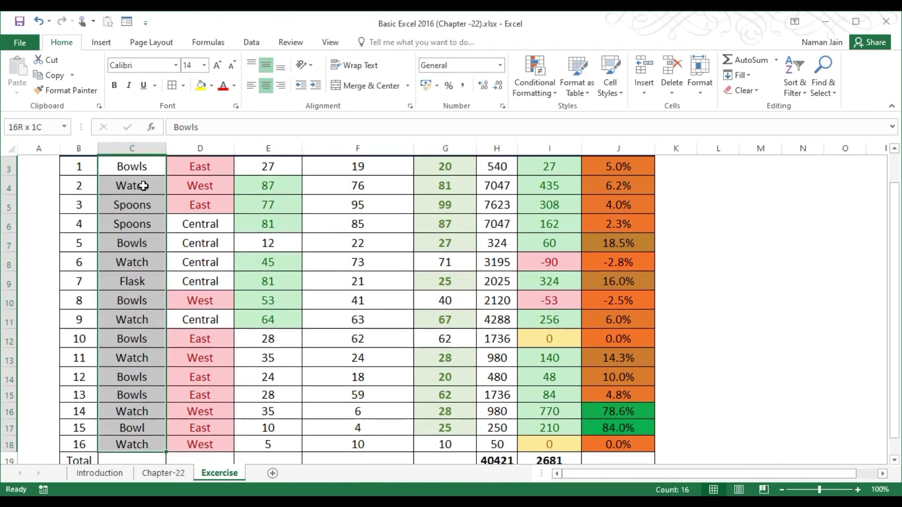
left_click(532, 96)
mouse_move(610, 113)
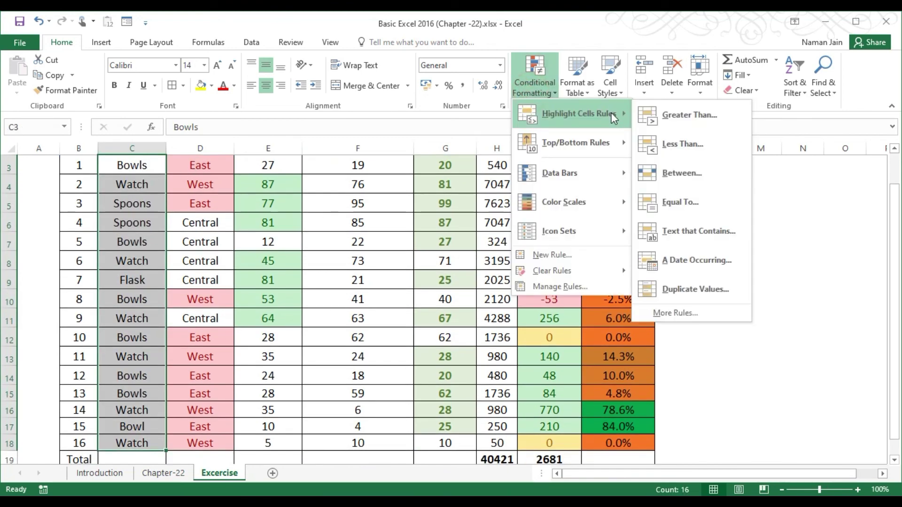
left_click(692, 288)
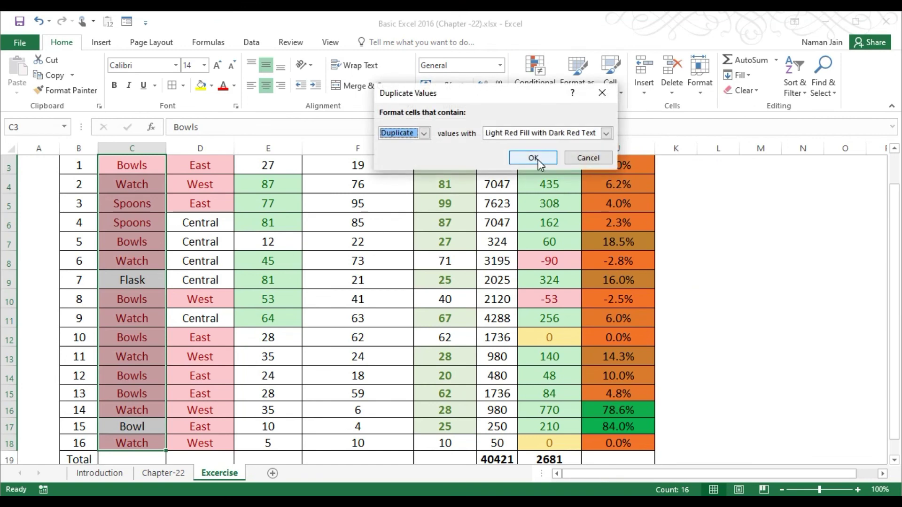
left_click(533, 158)
Examine the Item column for duplicate and unique entries, checking the Flask and Bowl cells
left_click(124, 444)
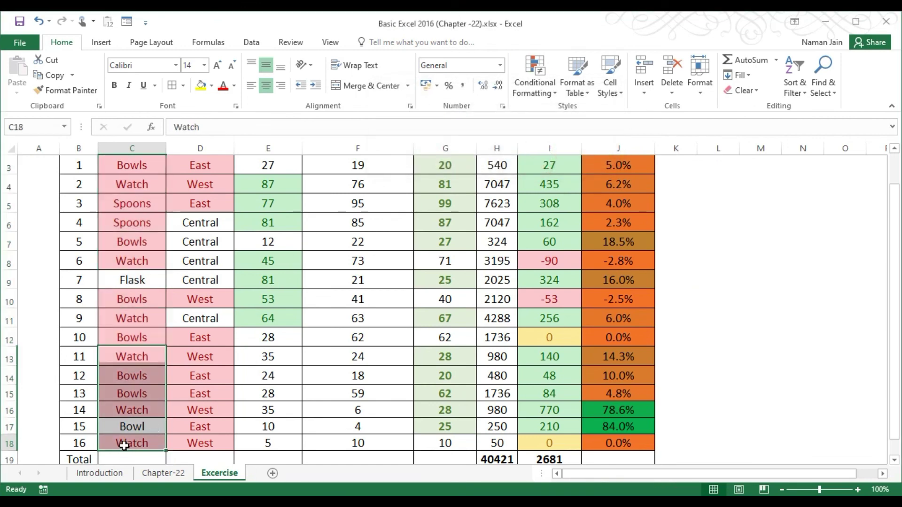
key("Up")
key("Up")
key("Up")
key("Up")
key("Up")
key("Up")
key("Up")
key("Up")
key("Up")
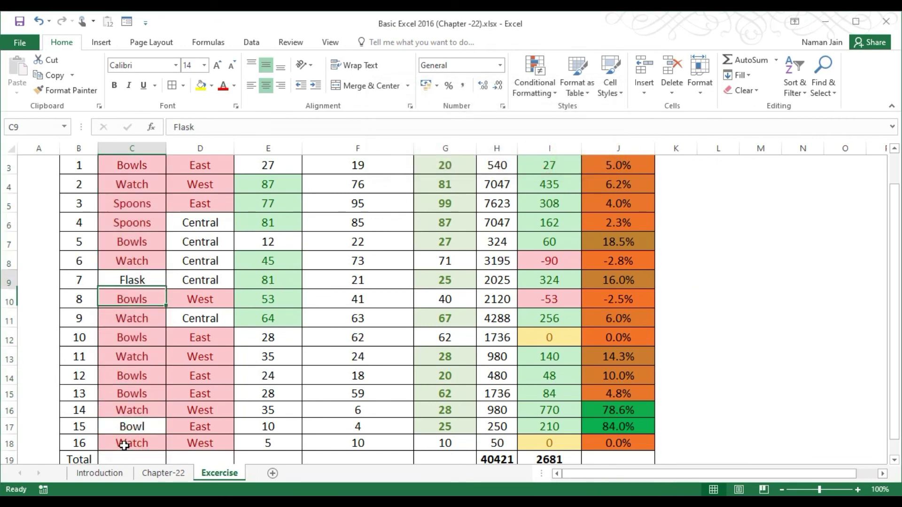
key("Down")
key("Down")
key("Down")
key("Down")
key("Down")
key("Down")
key("Down")
key("Down")
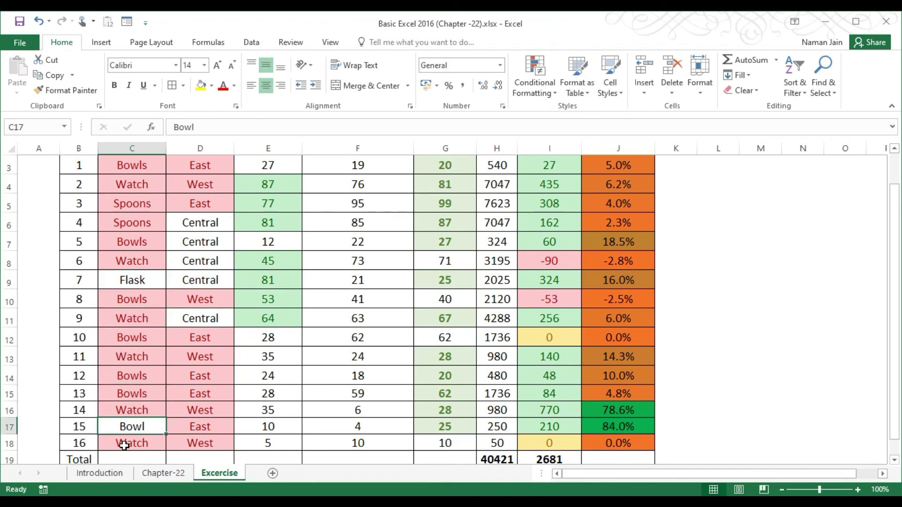
key("Up")
key("Up")
key("Up")
key("Up")
key("Up")
key("Up")
key("Up")
key("Up")
key("Up")
key("Up")
key("Up")
key("Up")
key("Up")
key("Up")
key("Up")
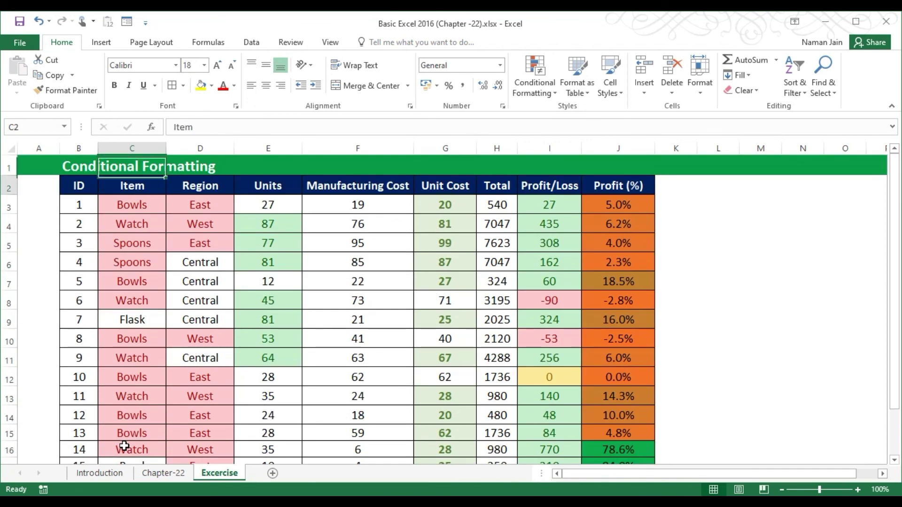